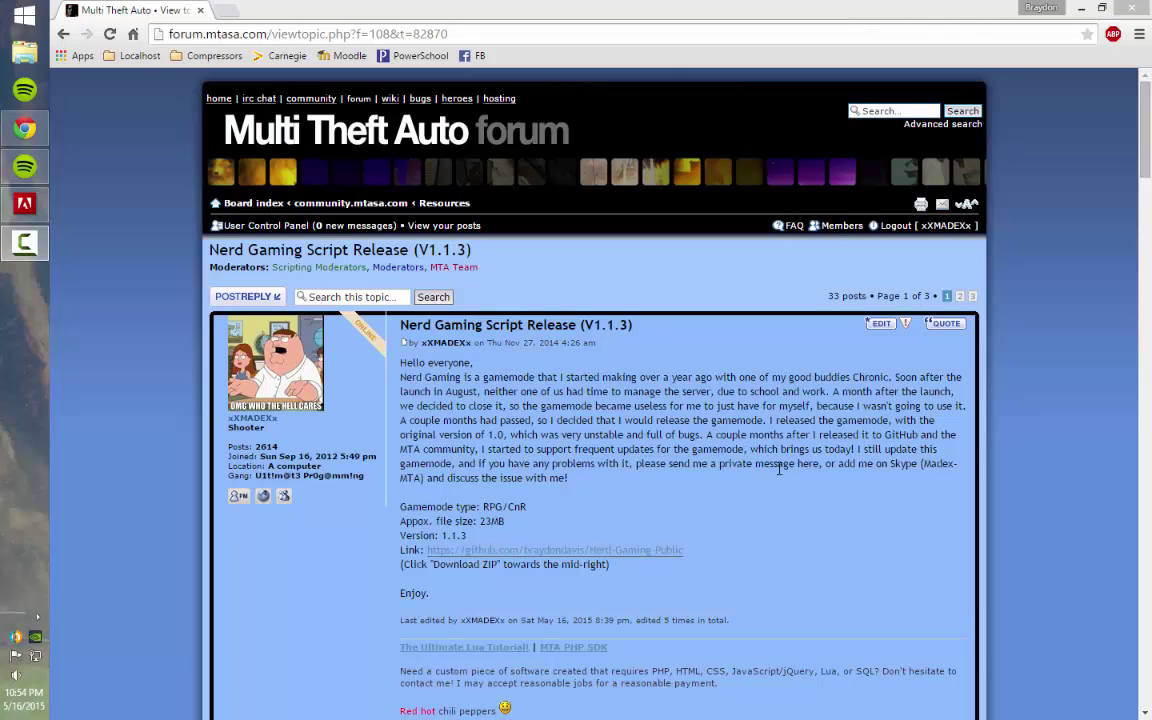
double_click(348, 7)
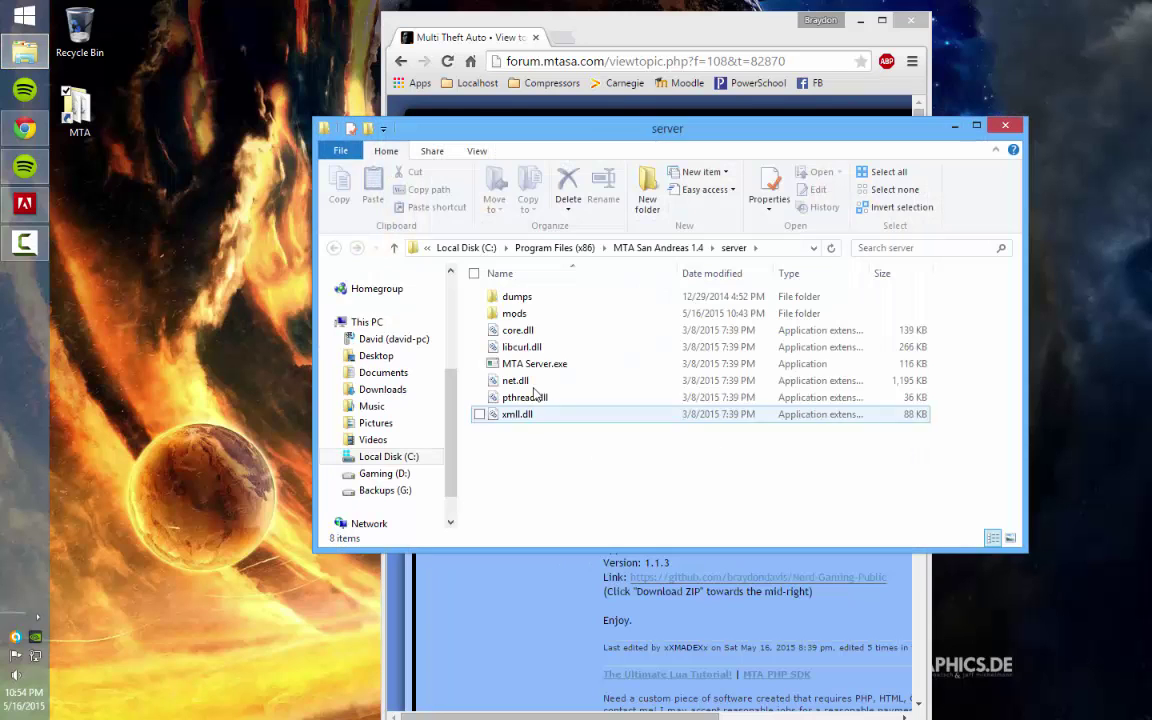
left_click(556, 368)
double_click(680, 33)
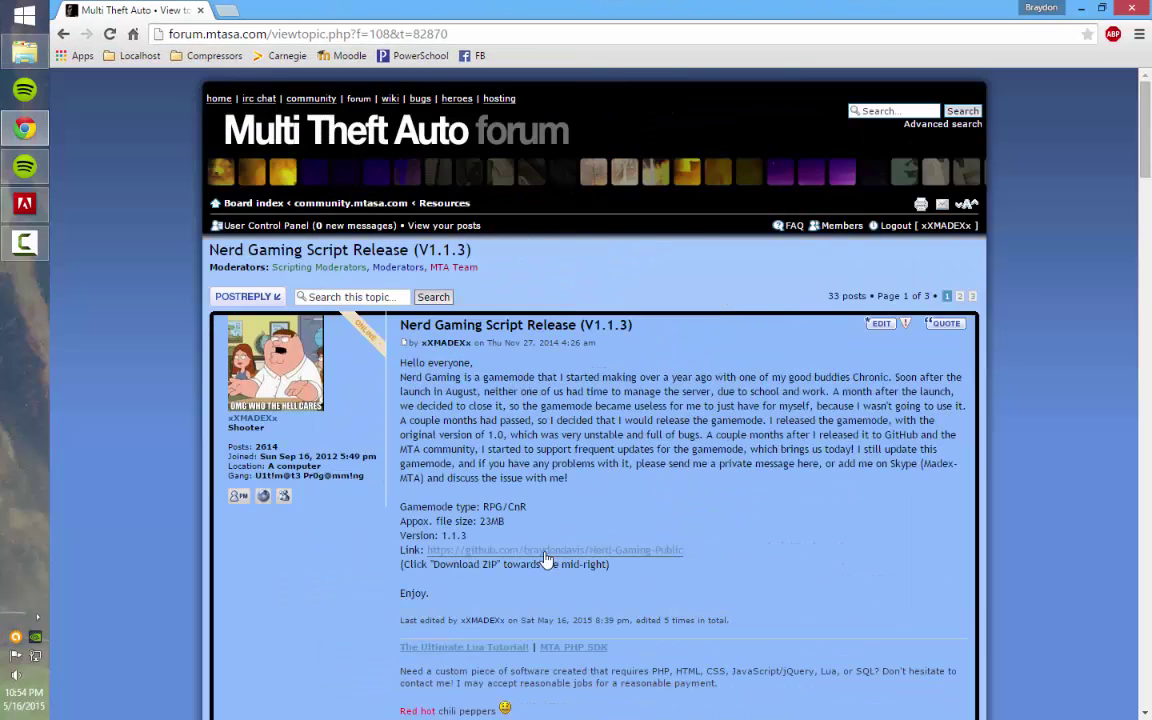
triple_click(691, 548)
left_click(513, 533)
left_click(24, 50)
left_click_drag(616, 484, 492, 285)
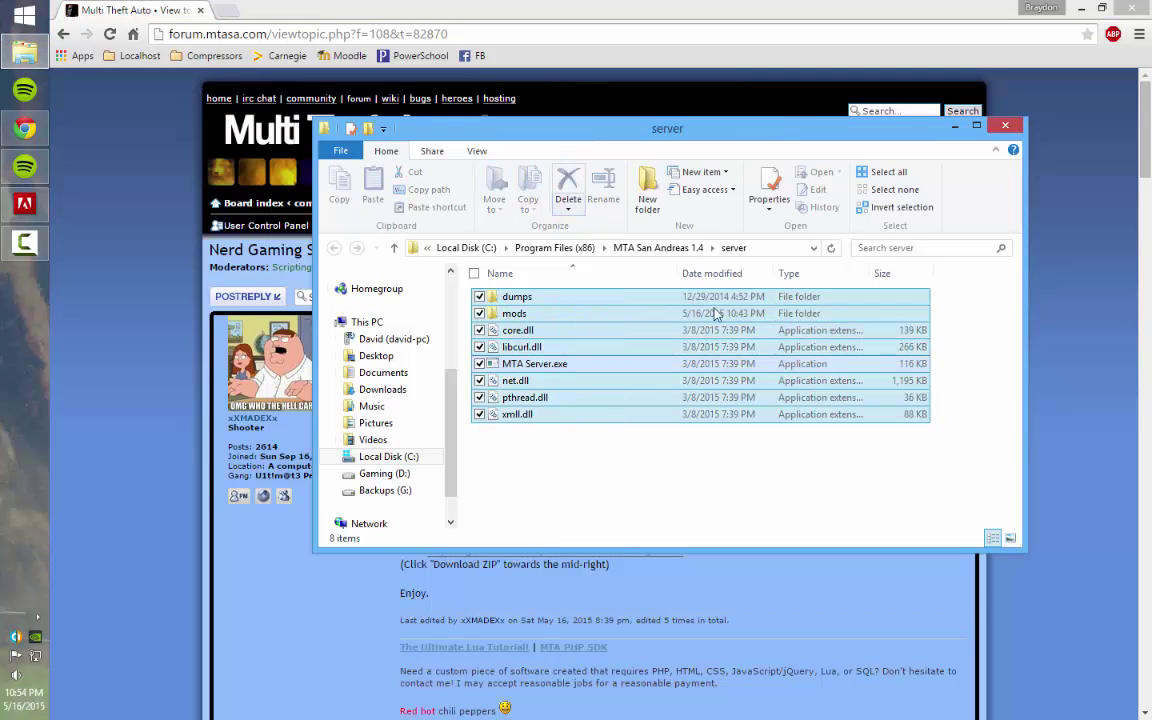
left_click(1005, 125)
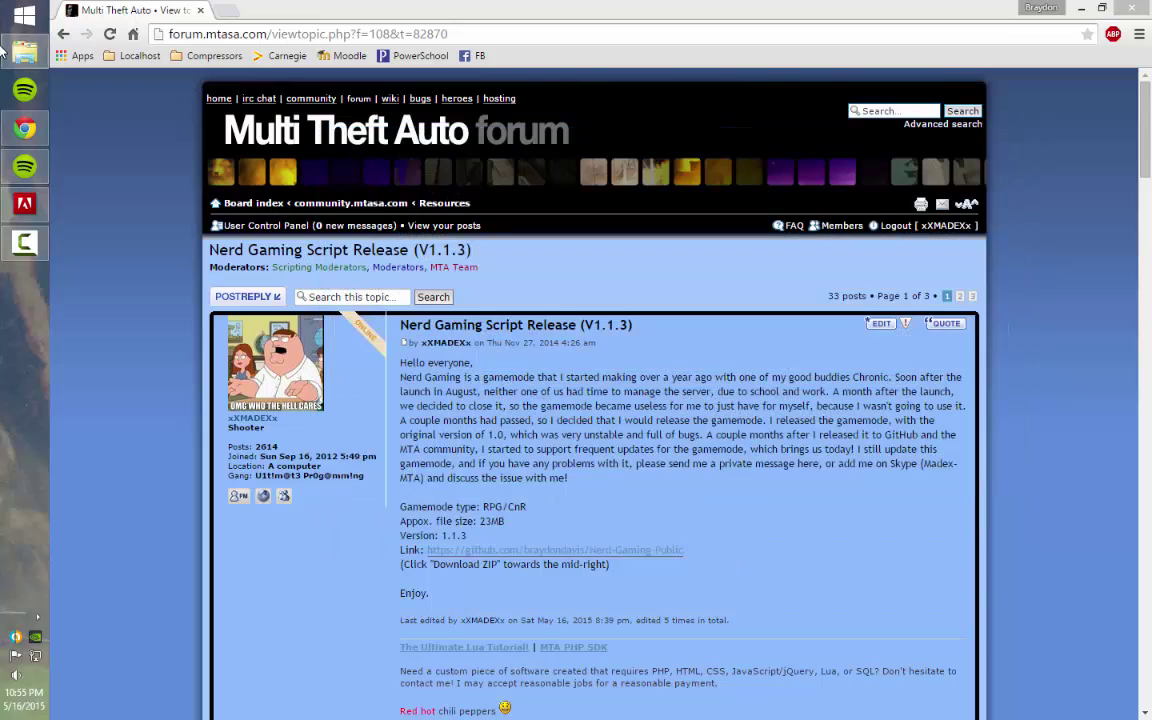
Open the Program Files (x86) folder on Local Disk (C:) in a new File Explorer window.
key("super+e")
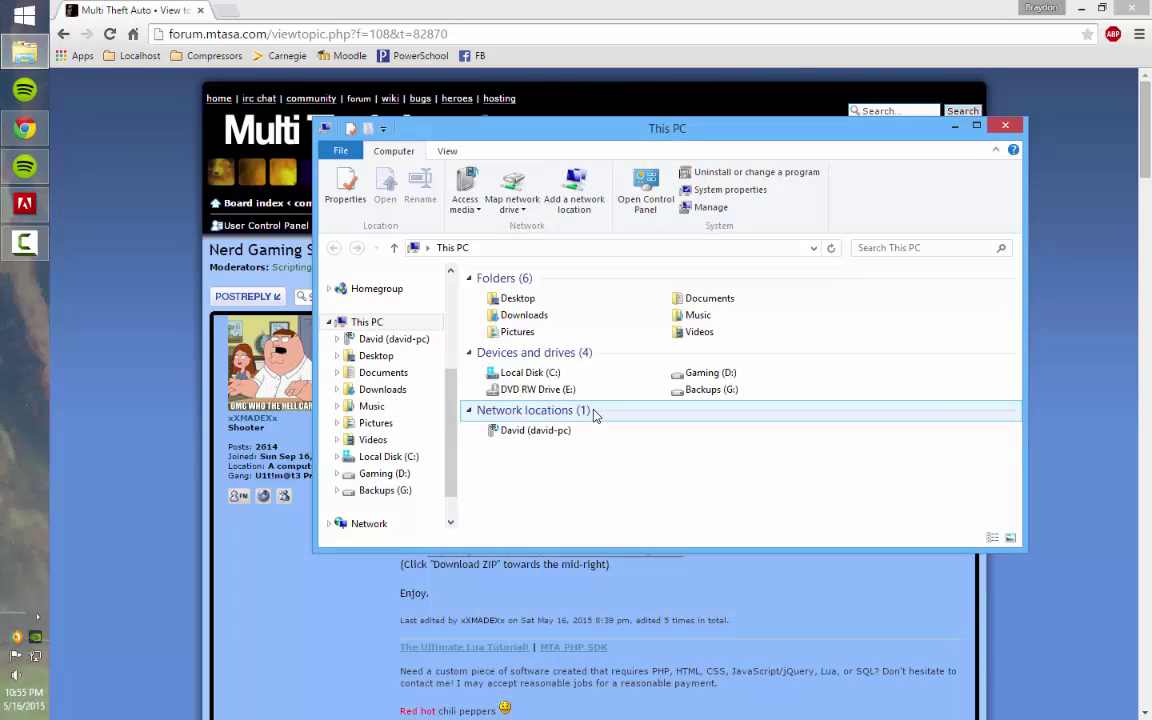
double_click(528, 366)
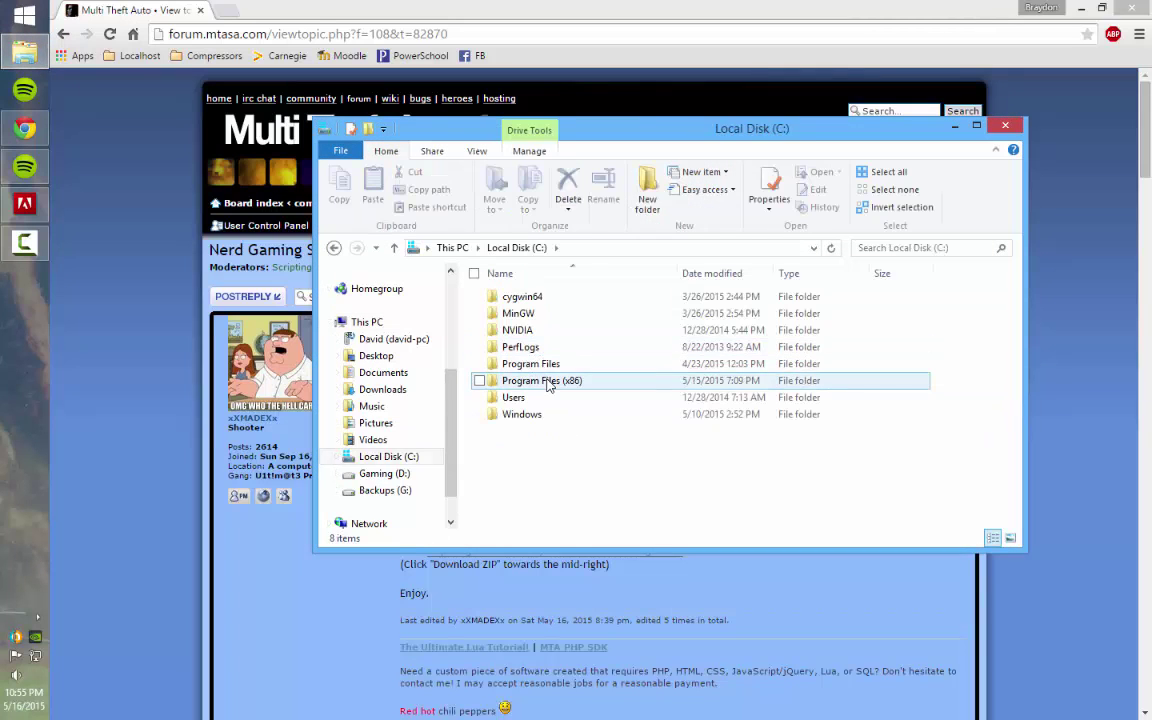
double_click(520, 376)
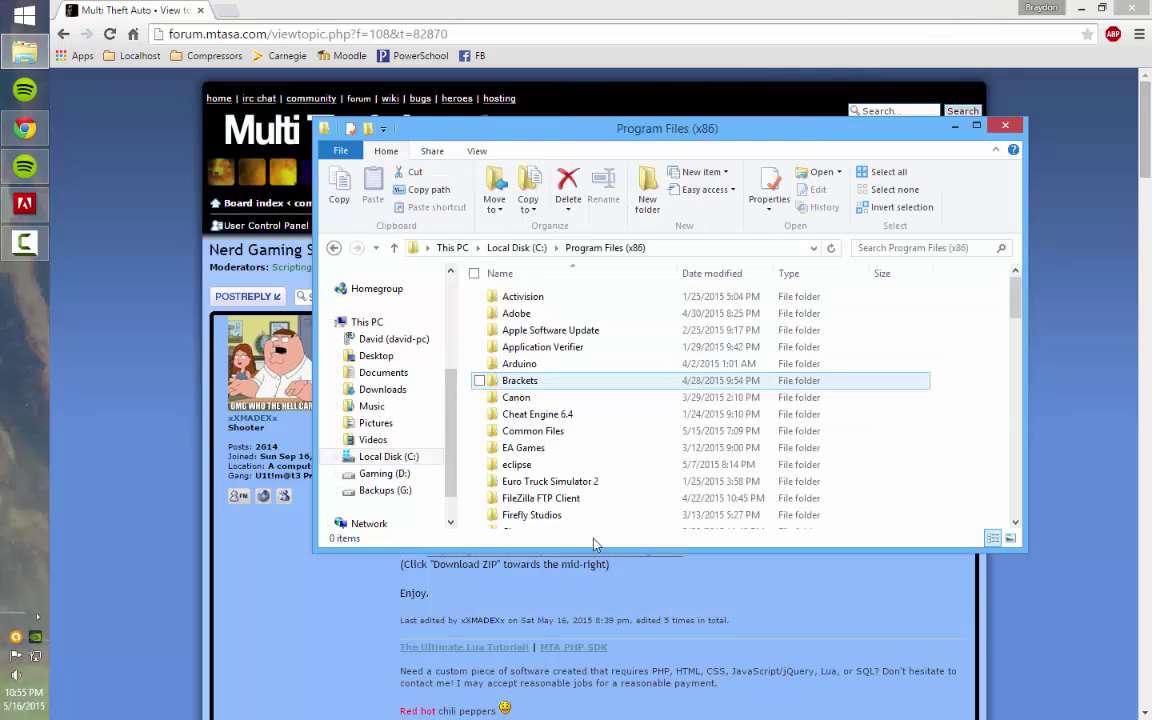
left_click(516, 247)
double_click(571, 379)
Open the server folder inside MTA San Andreas 1.4 and select all of its contents.
scroll(612, 425, "down", 11)
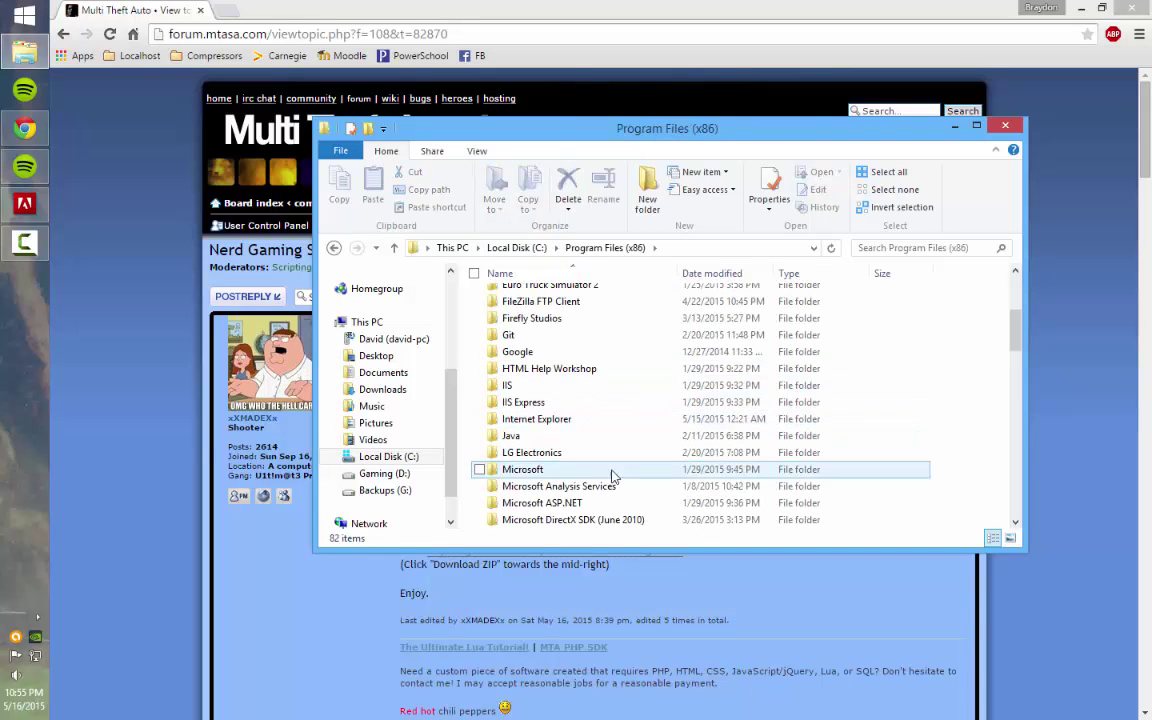
scroll(622, 458, "down", 3)
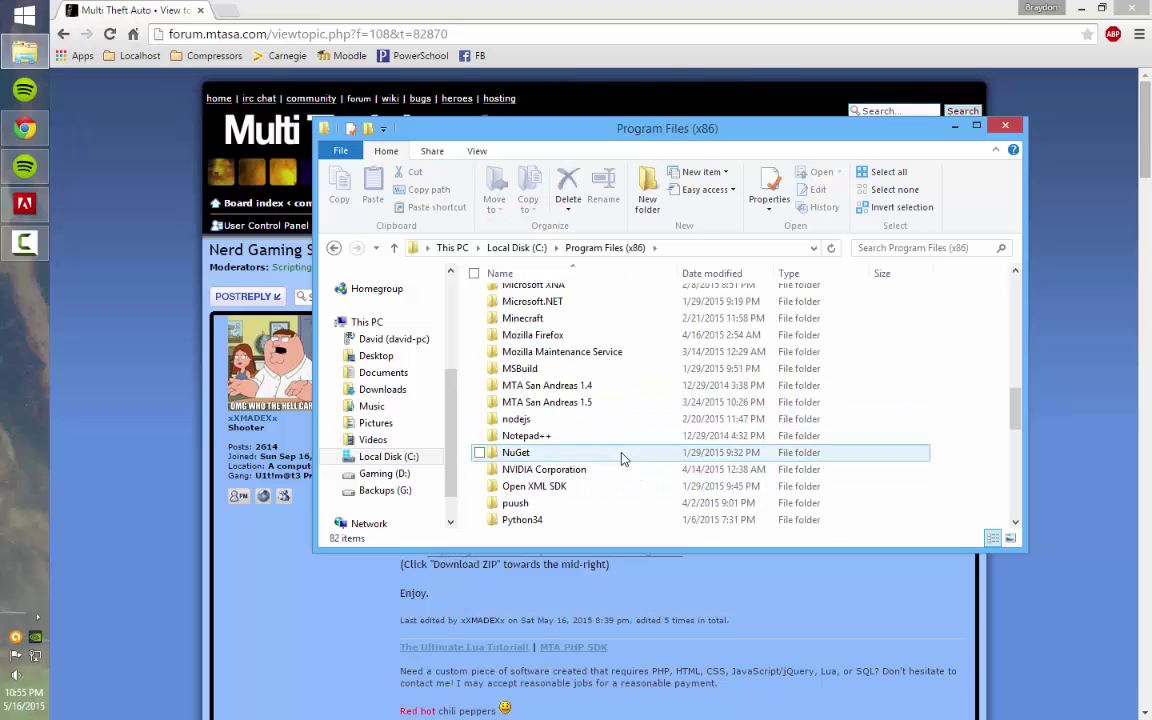
scroll(609, 458, "up", 3)
scroll(560, 450, "down", 2)
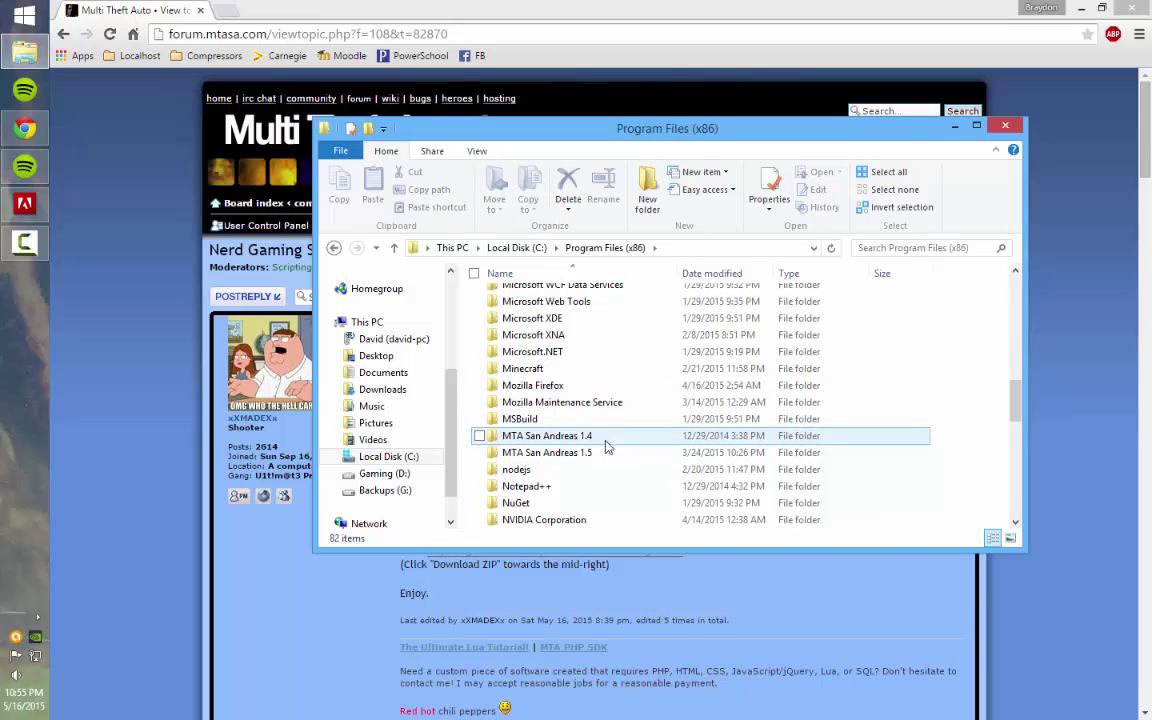
left_click(588, 437)
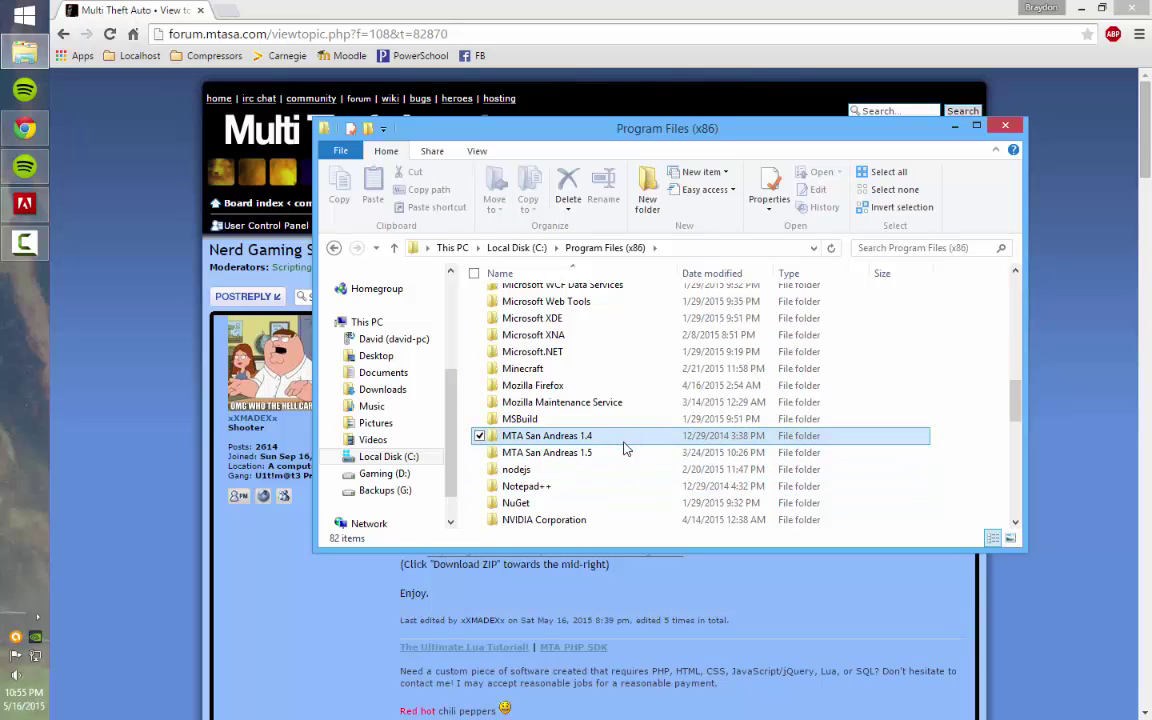
double_click(588, 437)
double_click(640, 350)
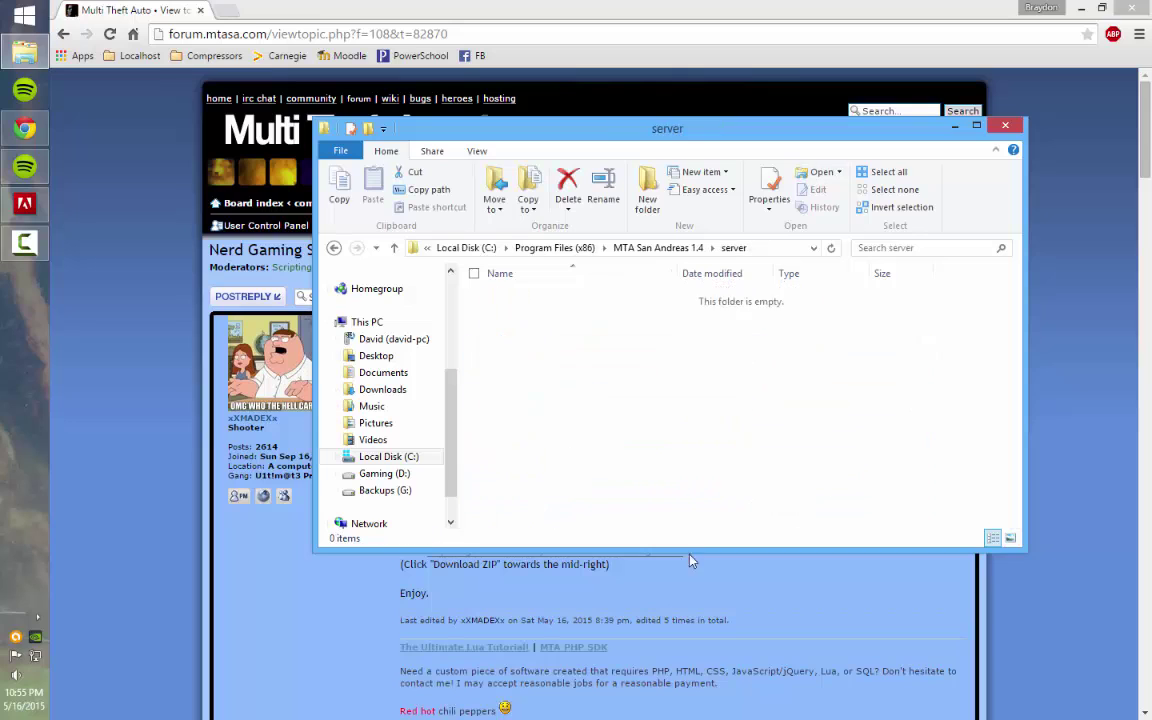
left_click_drag(622, 454, 493, 225)
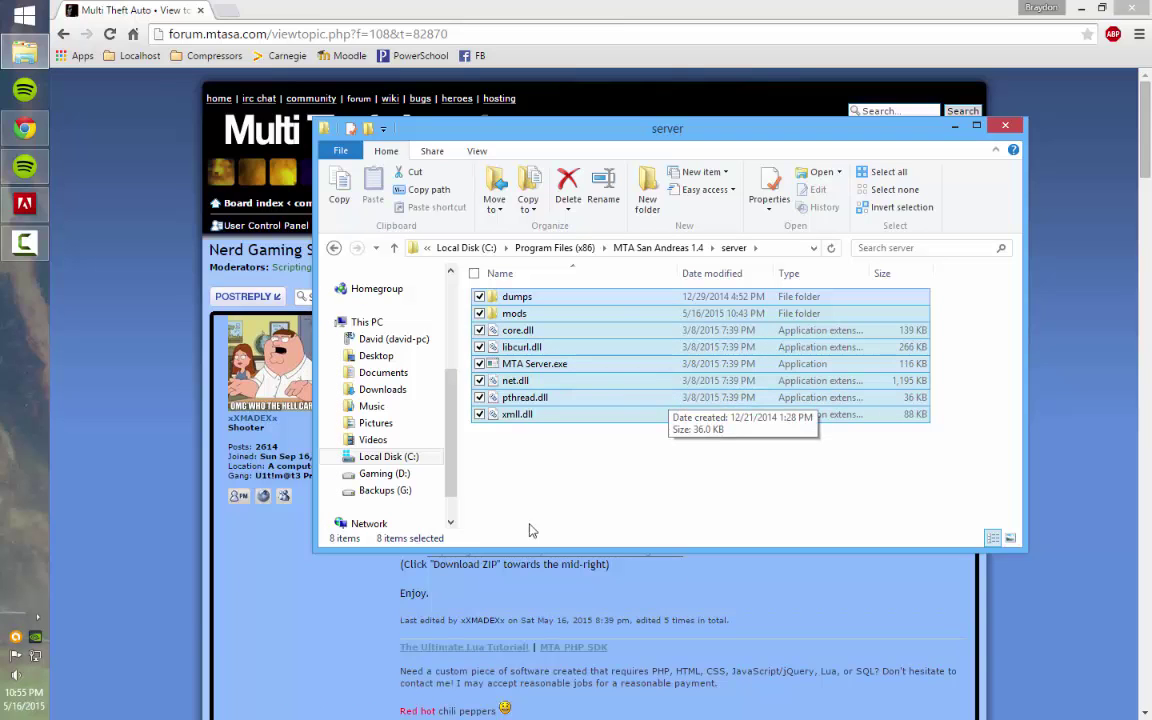
Return to the forum post in Chrome and open its GitHub link to the Nerd-Gaming-Public repository.
left_click(303, 604)
scroll(603, 484, "down", 1)
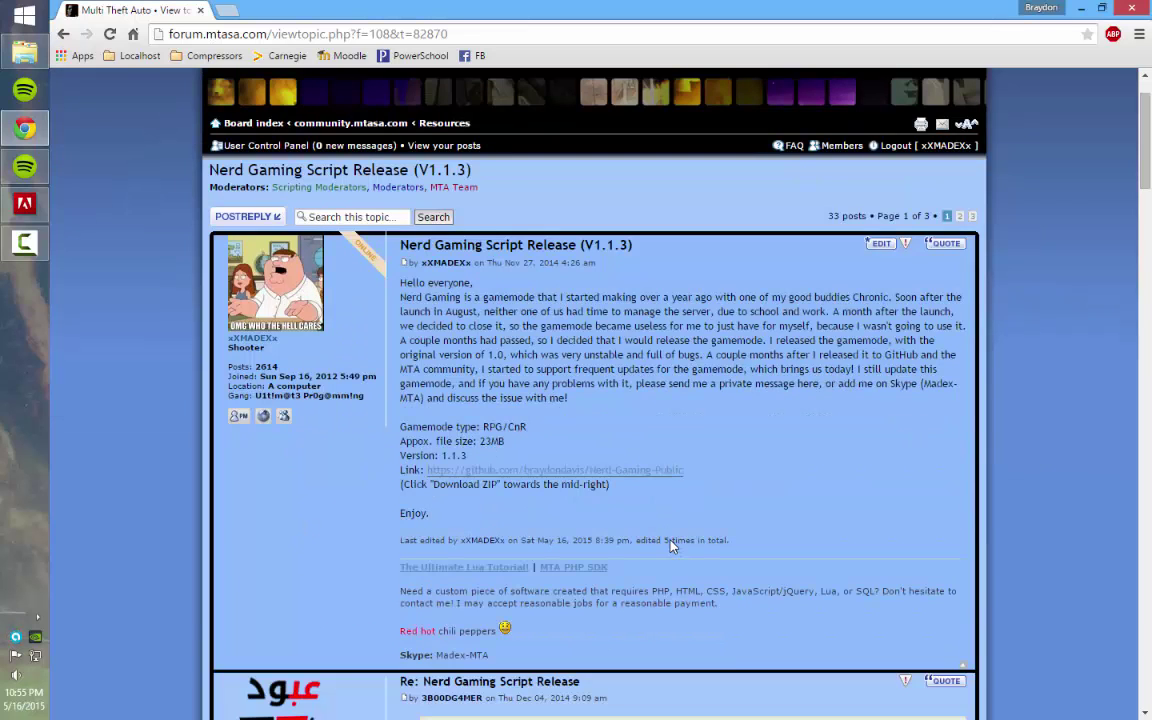
right_click(646, 472)
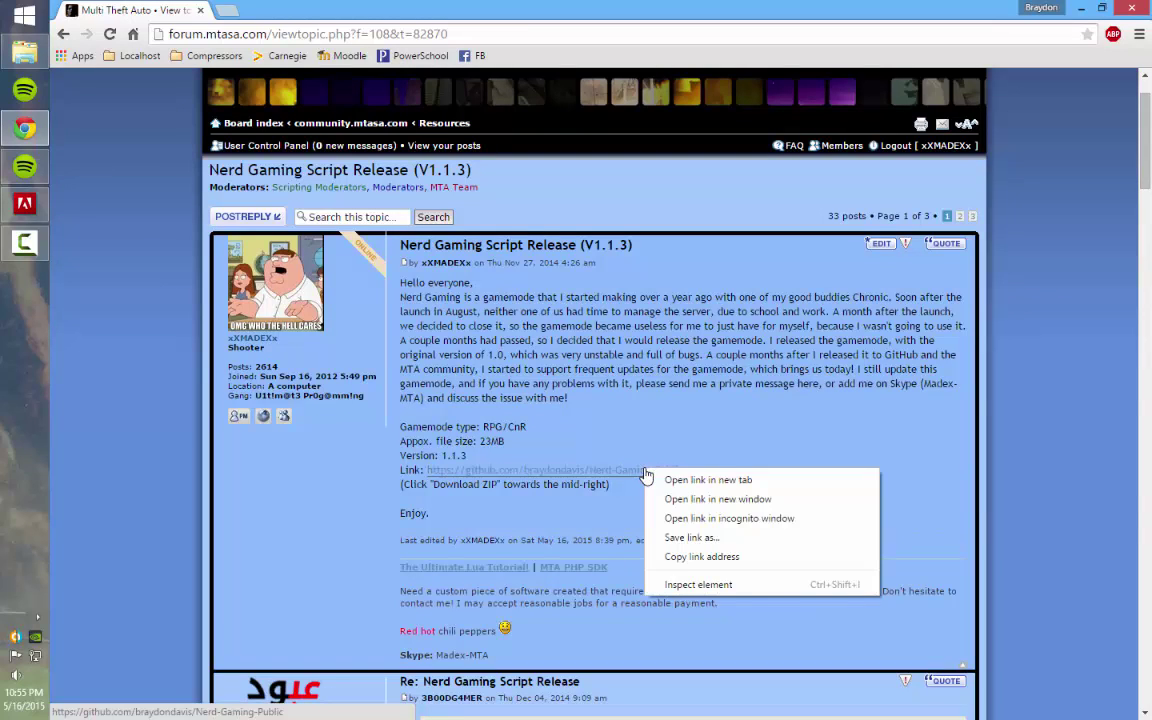
left_click(636, 538)
left_click(447, 469)
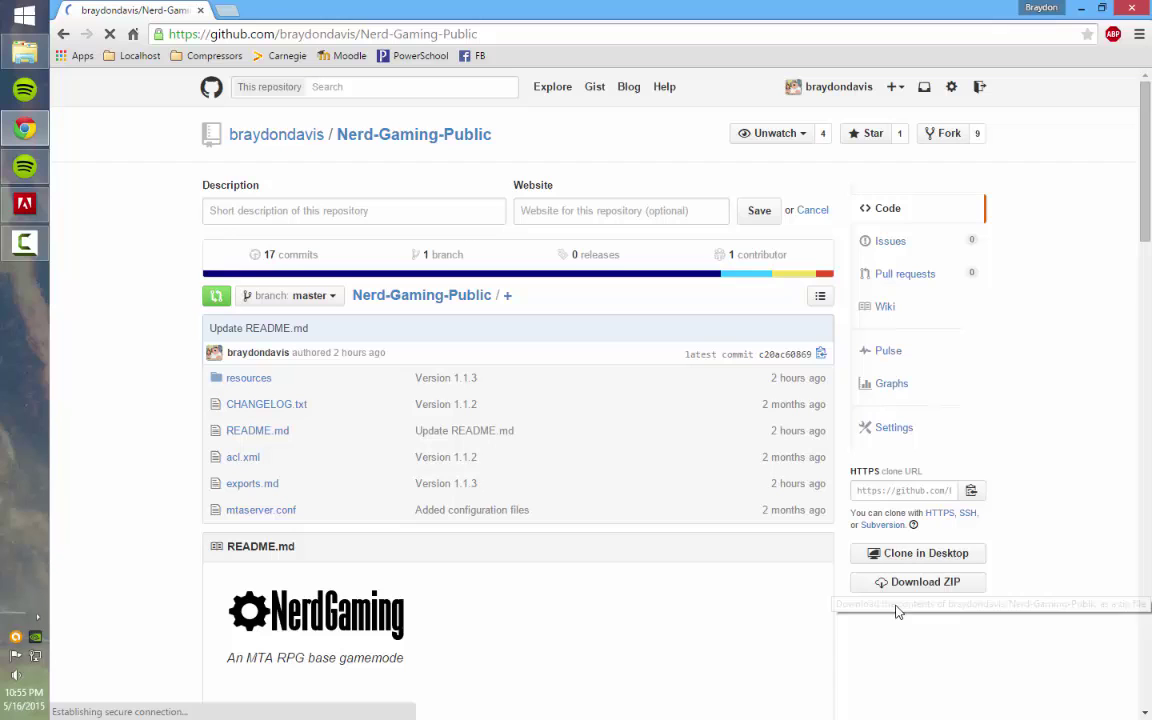
Download the repository as a ZIP, save it to the Desktop as Nerd-Gaming-Public-master.zip, and minimize the browser.
left_click(877, 589)
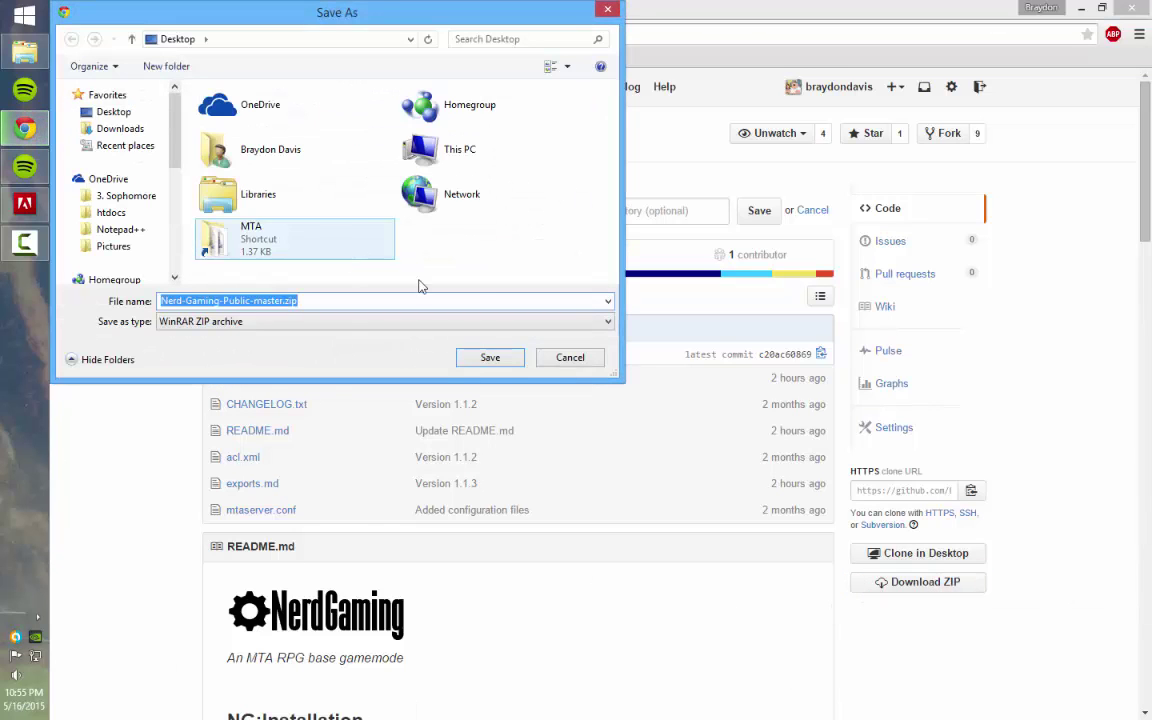
key("Return")
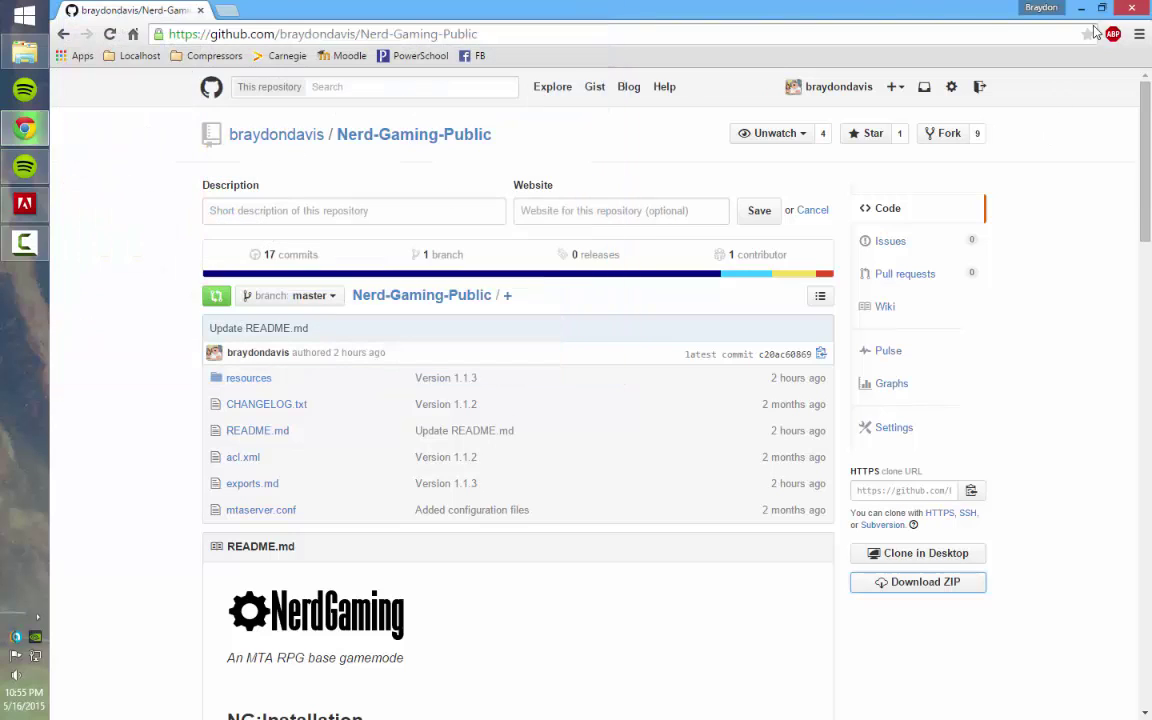
left_click(1081, 8)
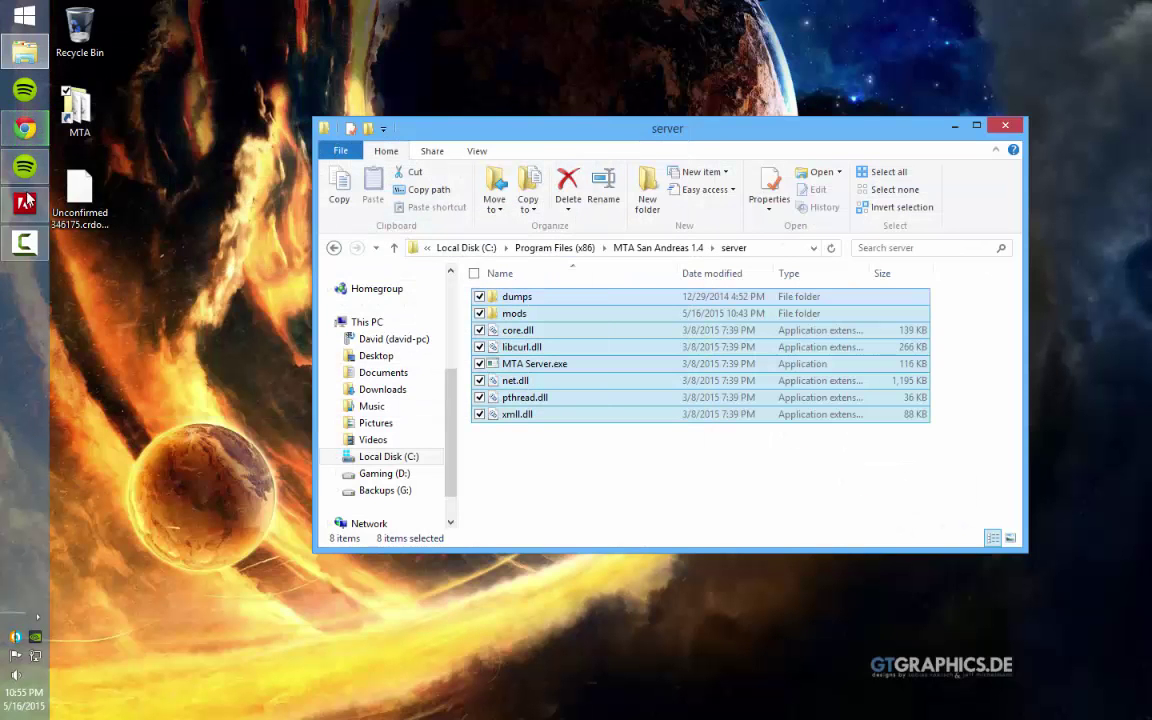
Search Google for "xampp" in a new Chrome tab, then minimize the browser.
left_click(25, 128)
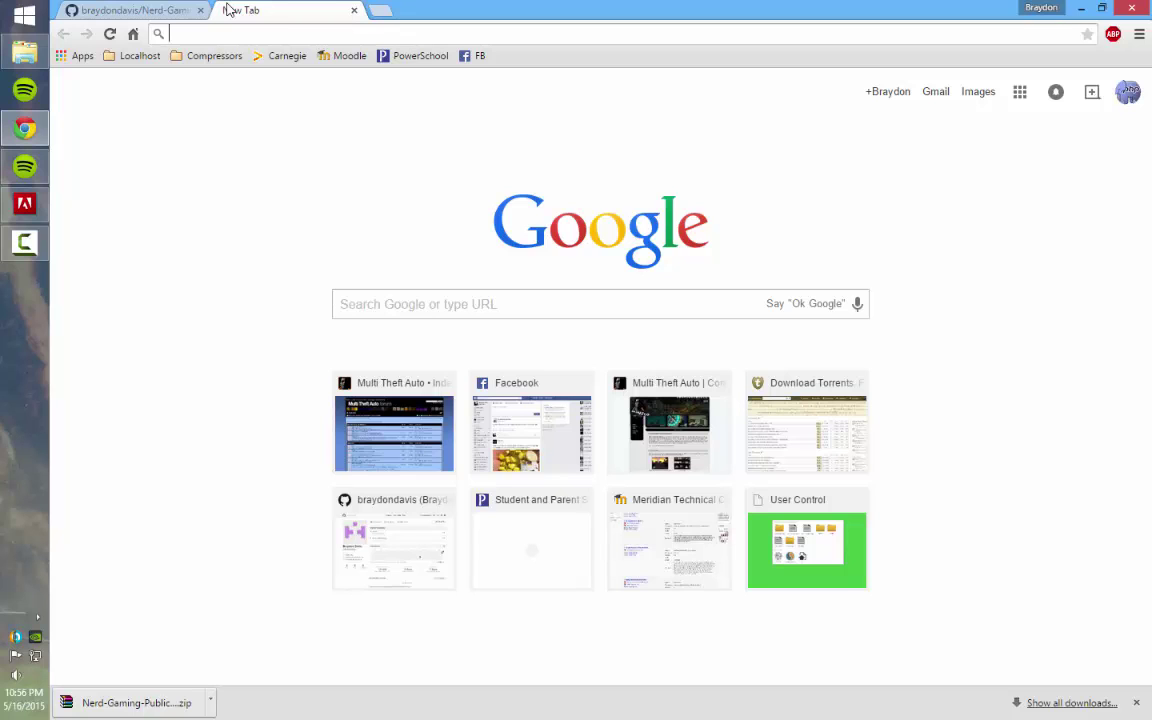
type("xampp")
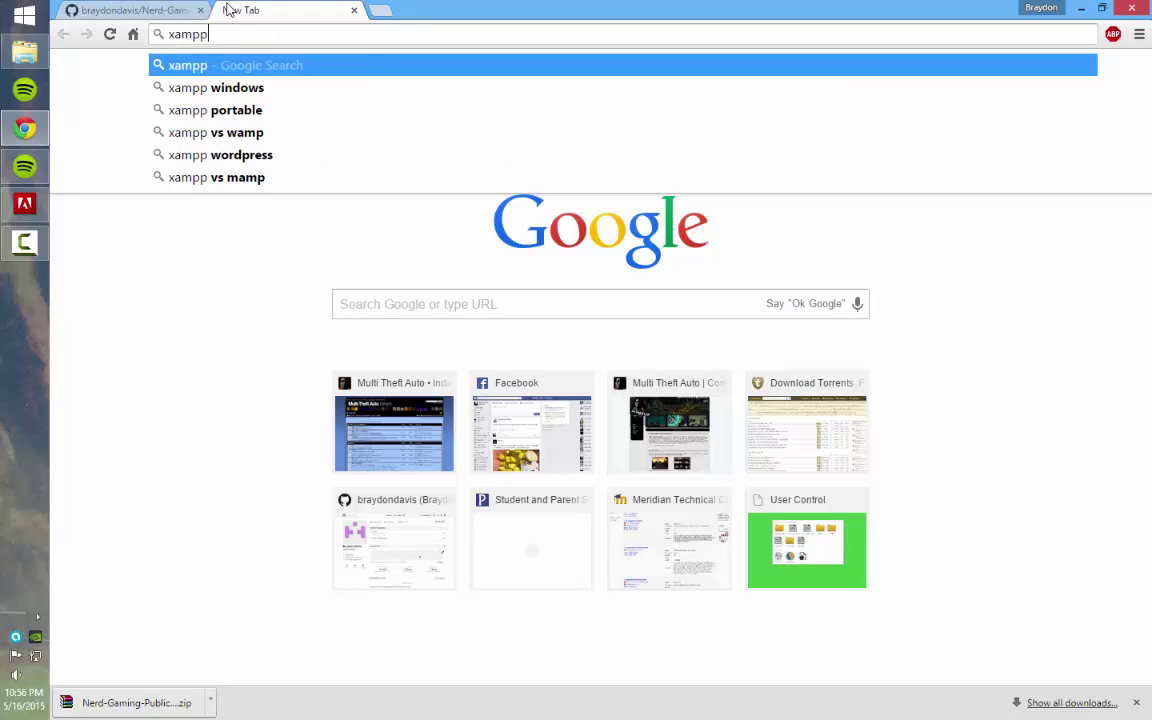
type("\\")
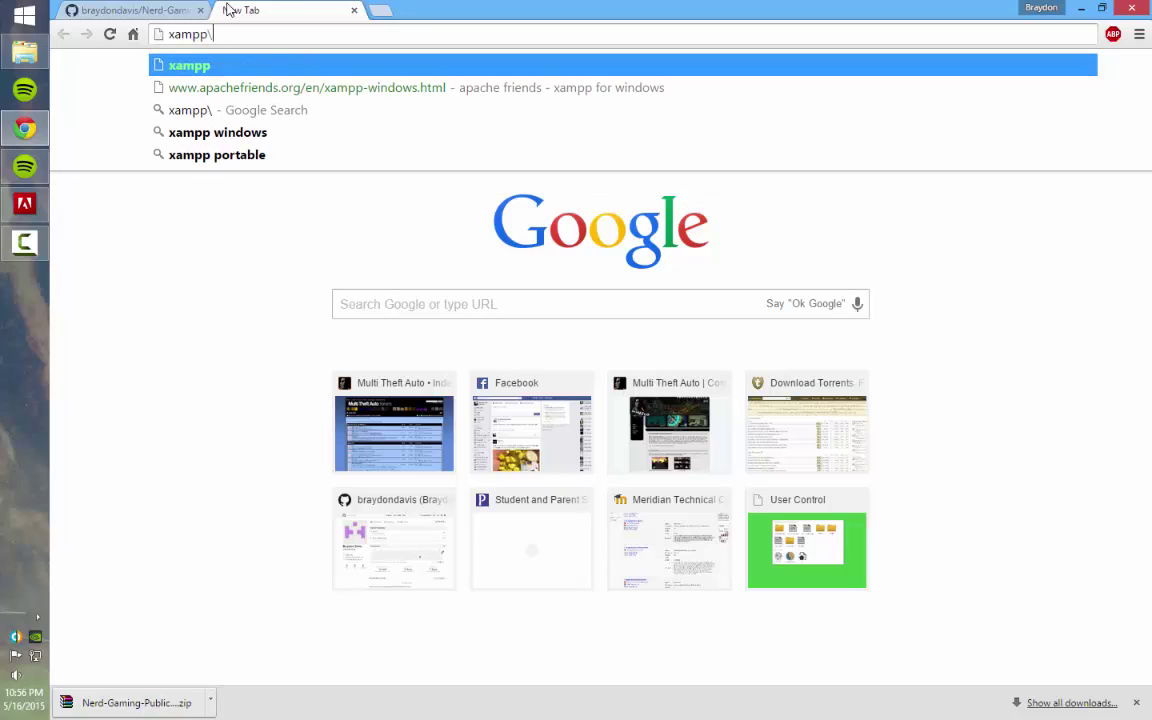
key("Return")
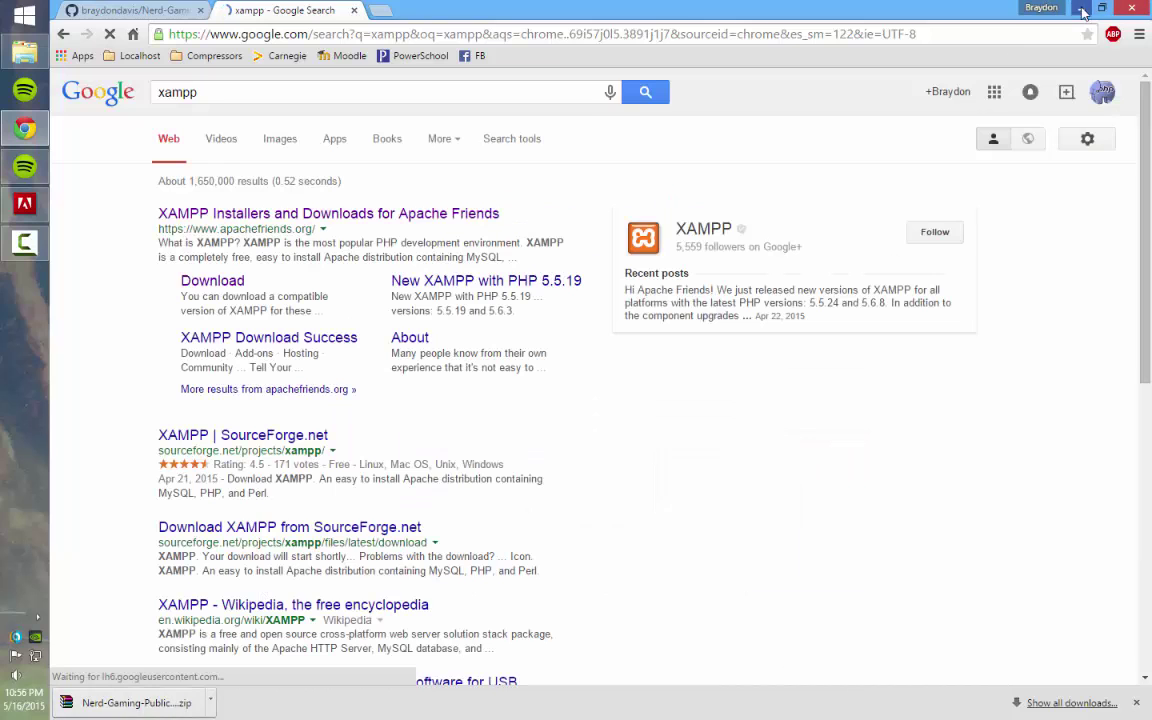
left_click(1081, 9)
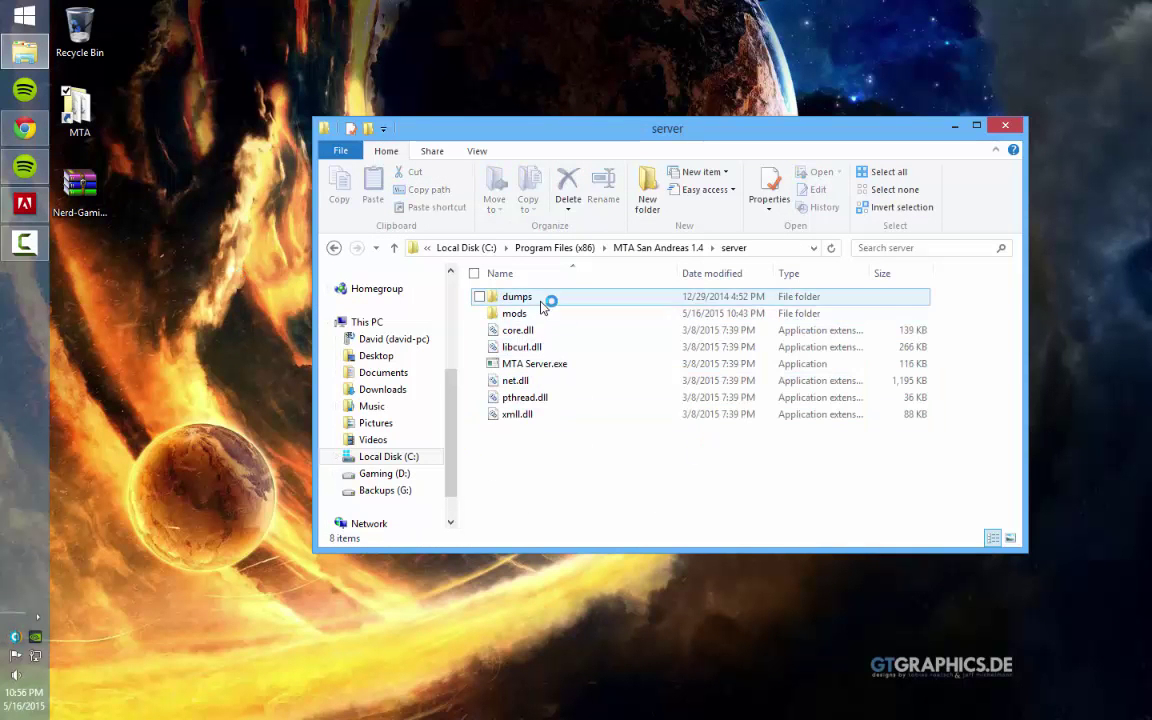
Open the deathmatch folder inside the MTA server's mods folder.
double_click(540, 313)
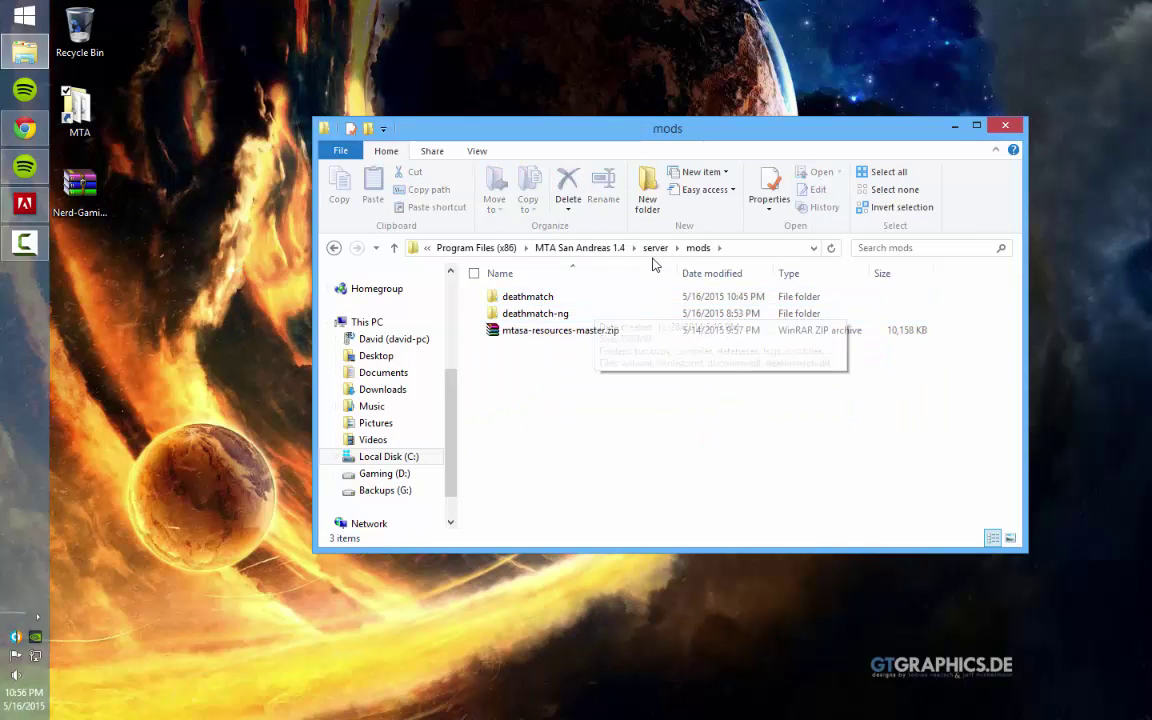
left_click(655, 247)
double_click(530, 314)
double_click(520, 296)
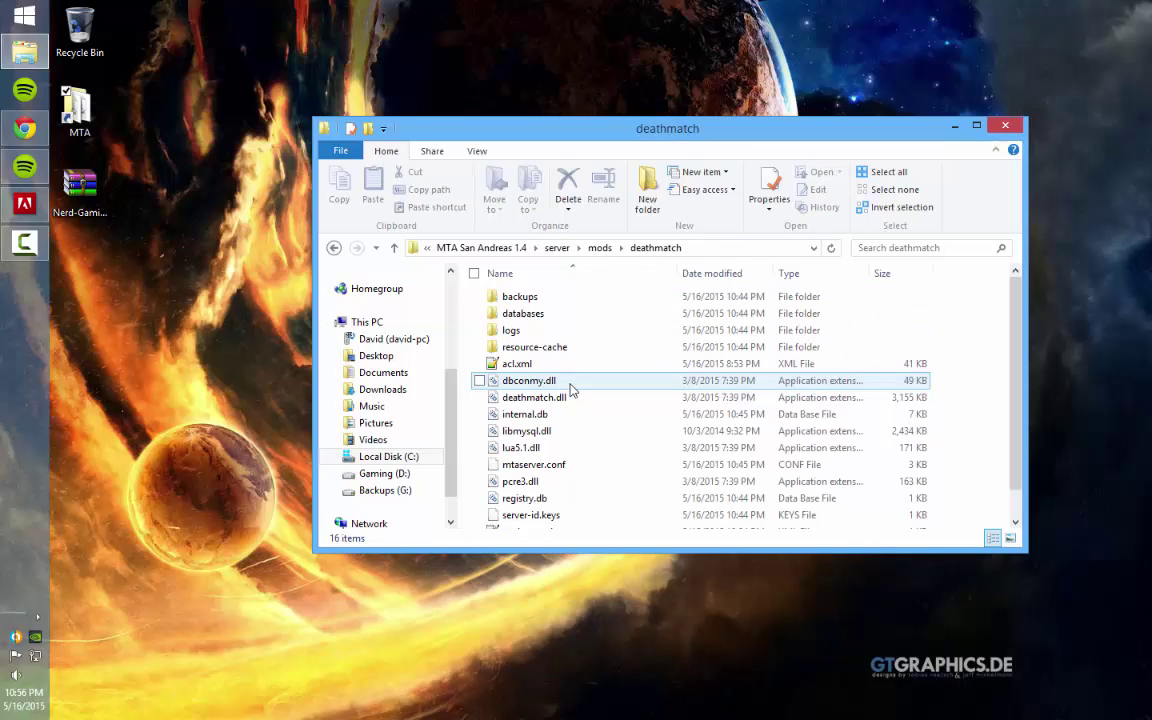
Open Nerd-Gaming-Public-master.zip in WinRAR, dismiss the license notice, and show its Nerd-Gaming-Public-master folder beside the deathmatch window.
double_click(76, 197)
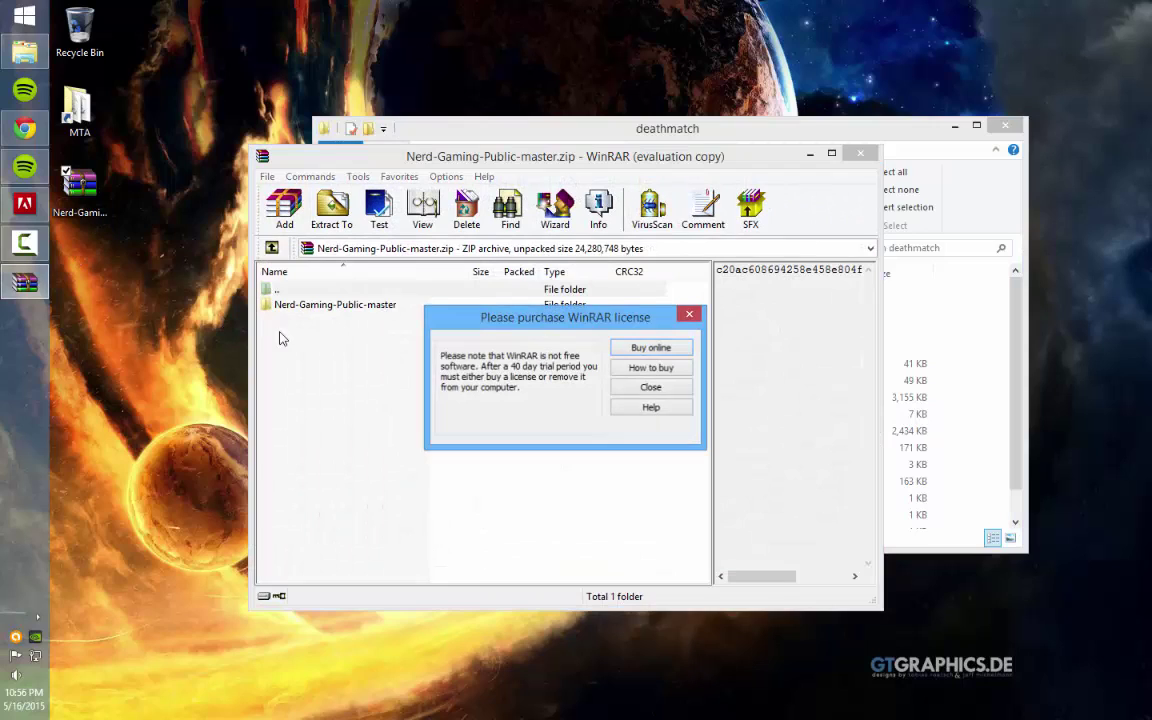
left_click(651, 388)
left_click(341, 310)
double_click(341, 308)
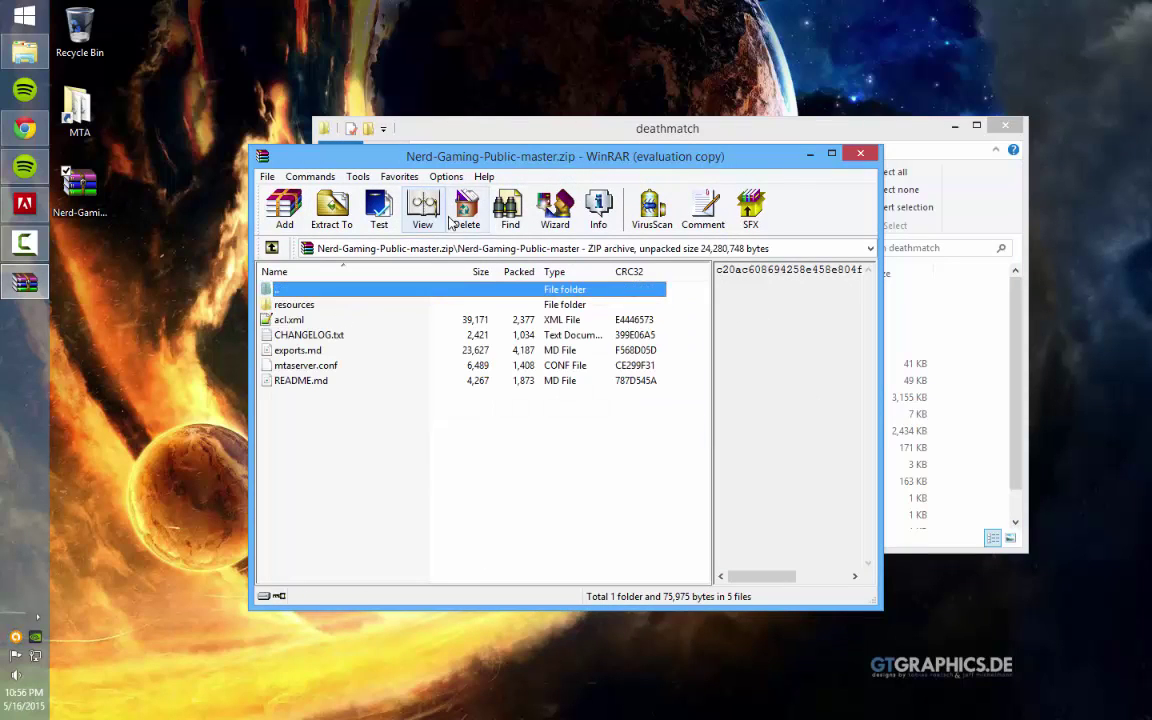
left_click_drag(424, 152, 140, 40)
Move the archive's resources folder, acl.xml and mtaserver.conf into the server's deathmatch folder.
left_click(107, 188)
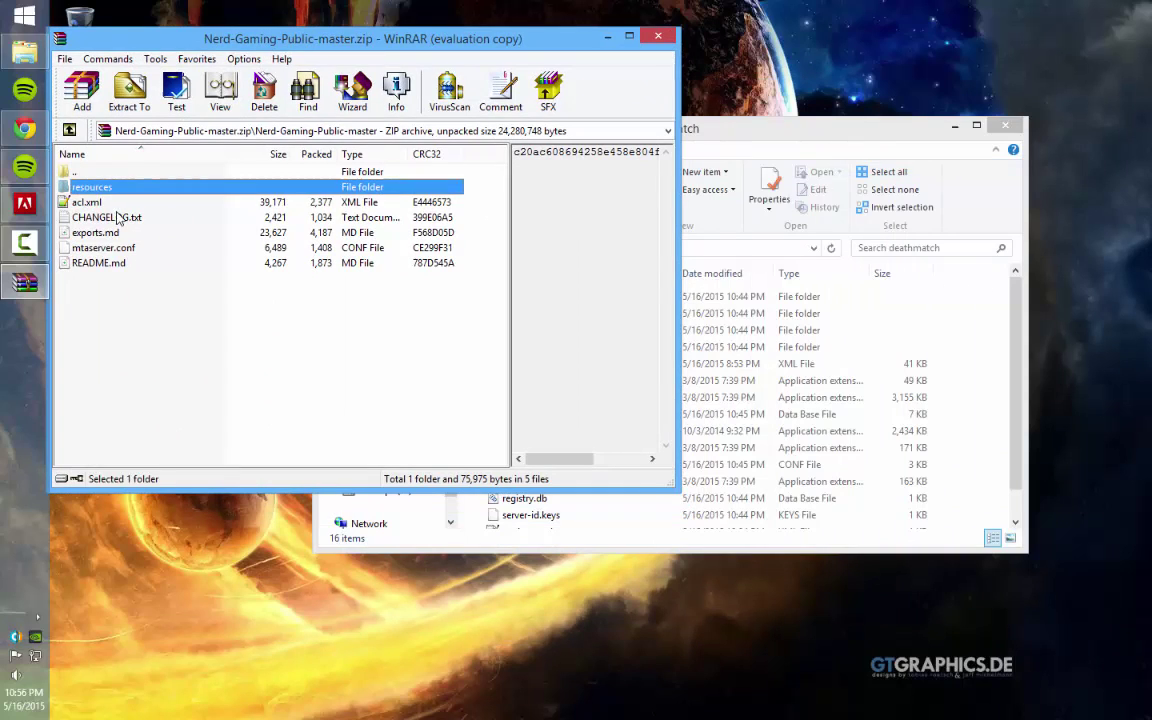
left_click(107, 203, "shift")
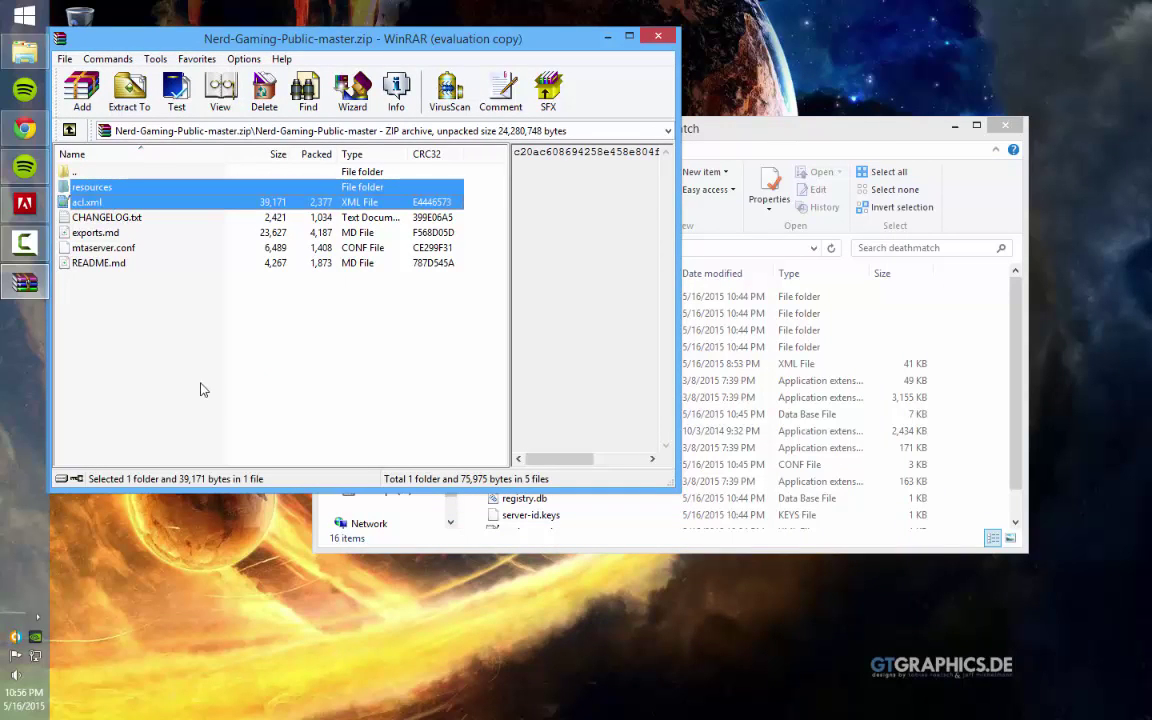
left_click(125, 250, "ctrl")
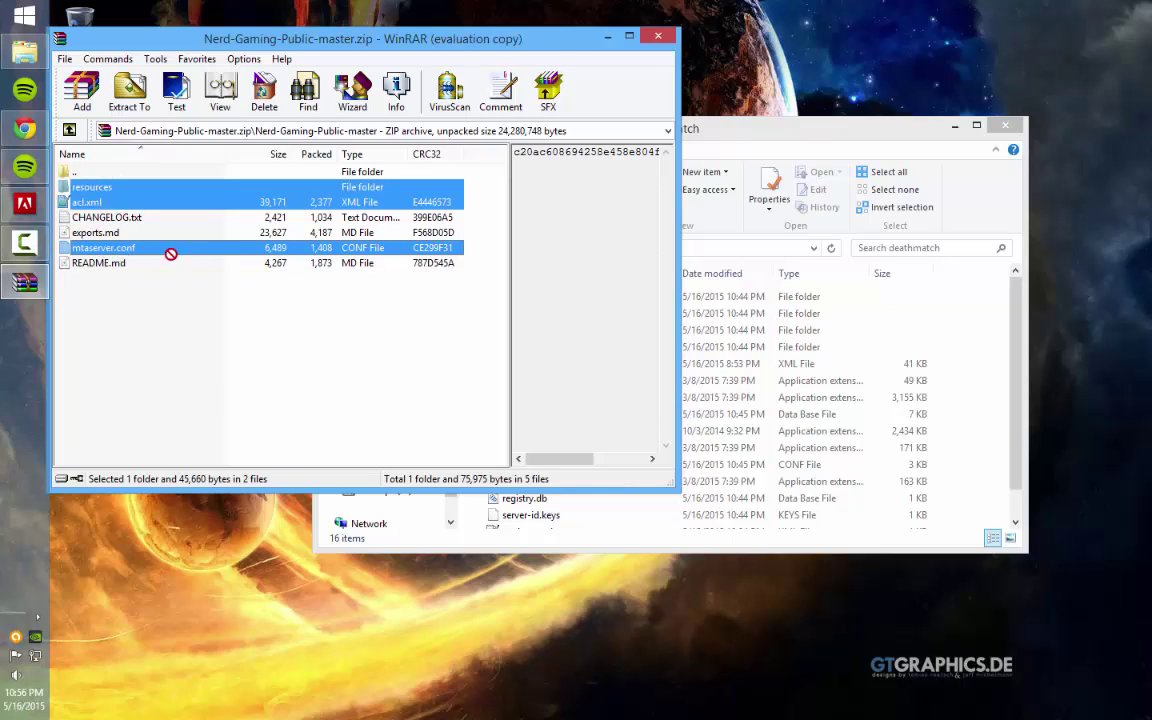
left_click_drag(806, 437, 806, 437)
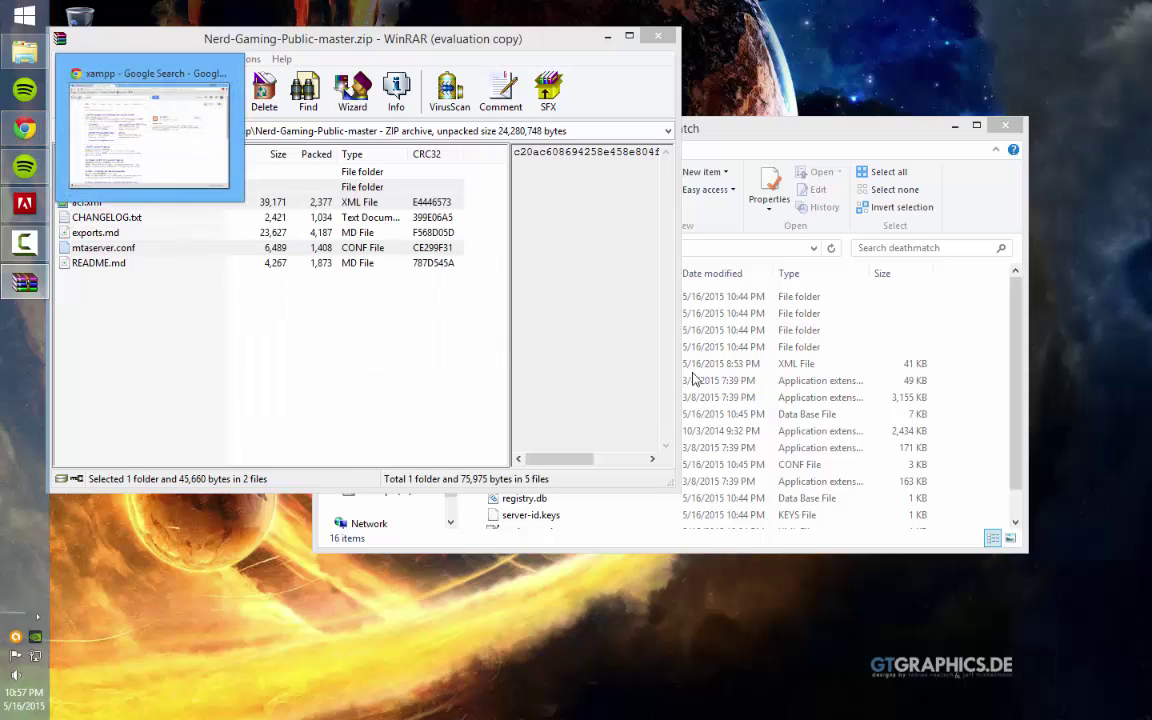
left_click(833, 396)
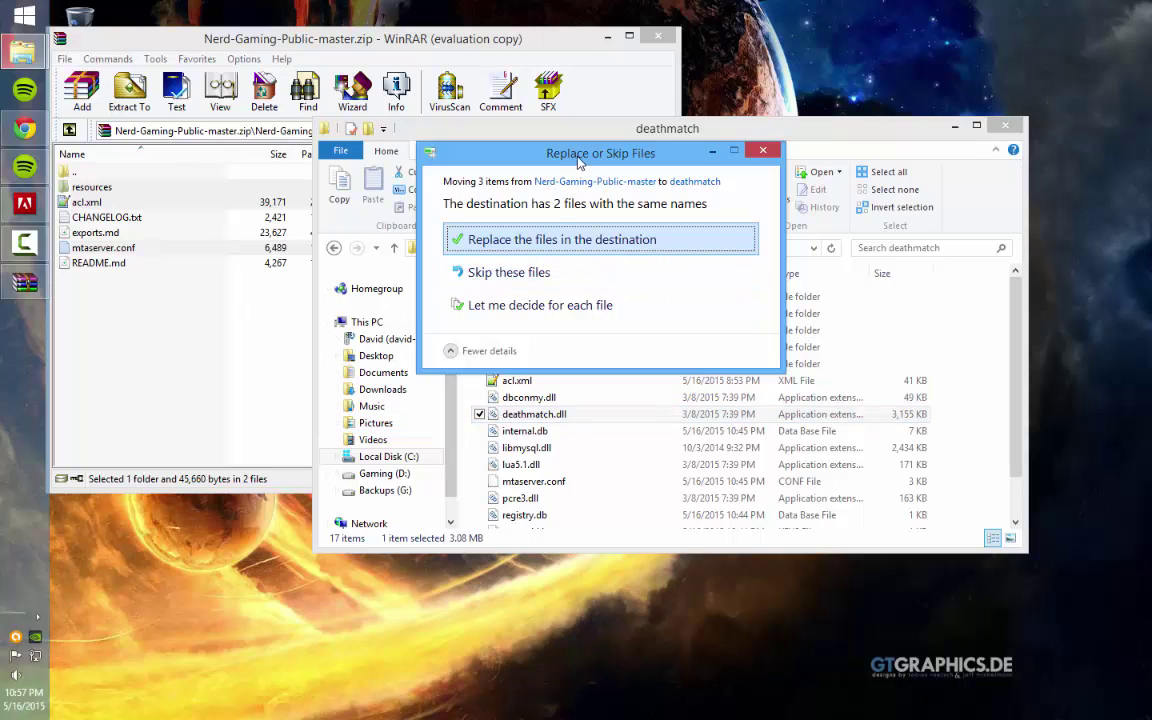
Replace the existing acl.xml and mtaserver.conf in the deathmatch folder with the archive's versions.
left_click_drag(578, 162, 455, 159)
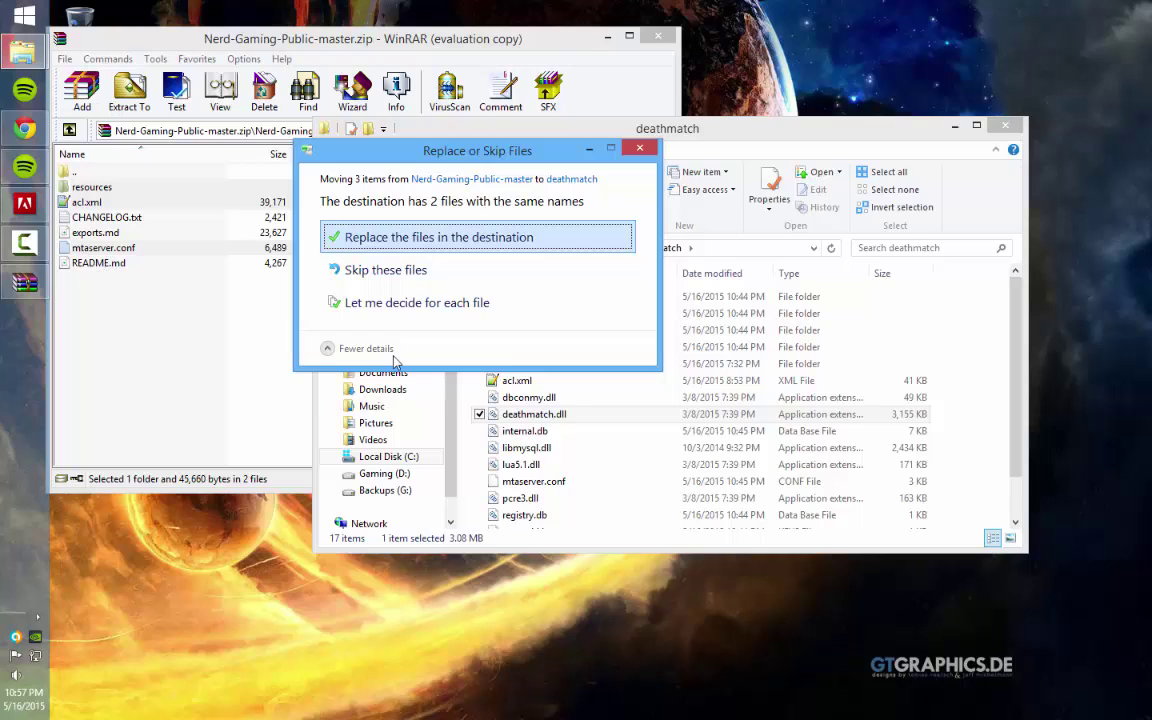
key("Return")
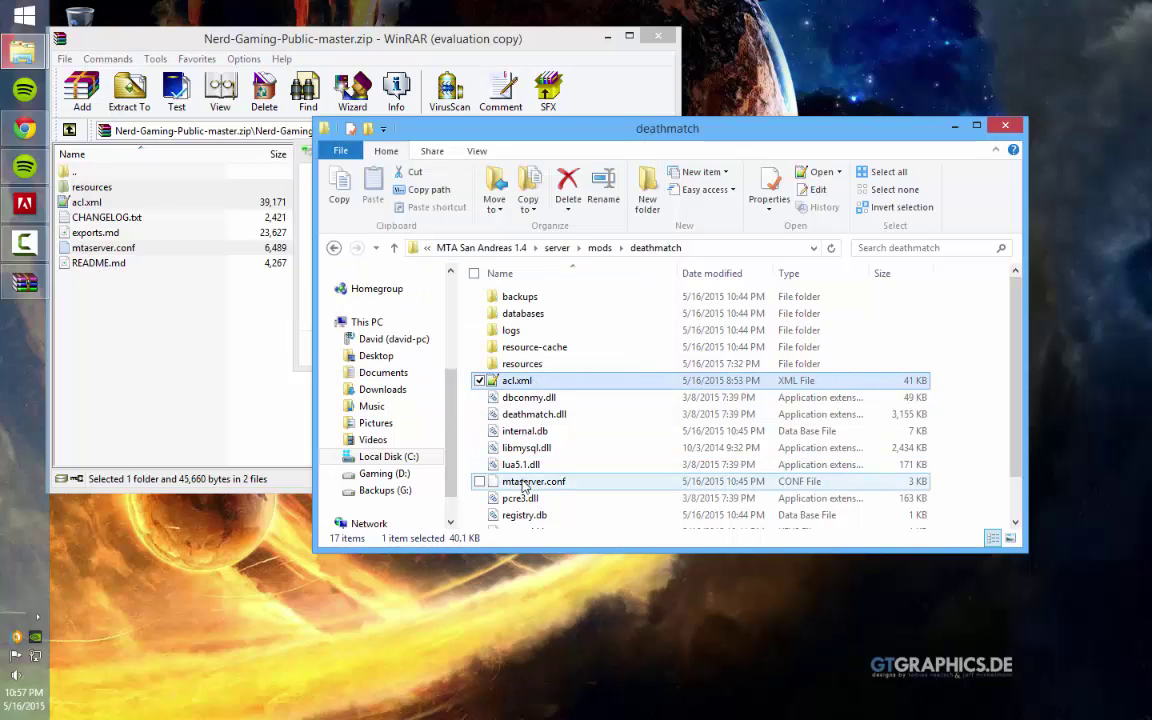
left_click(524, 487)
left_click(22, 248)
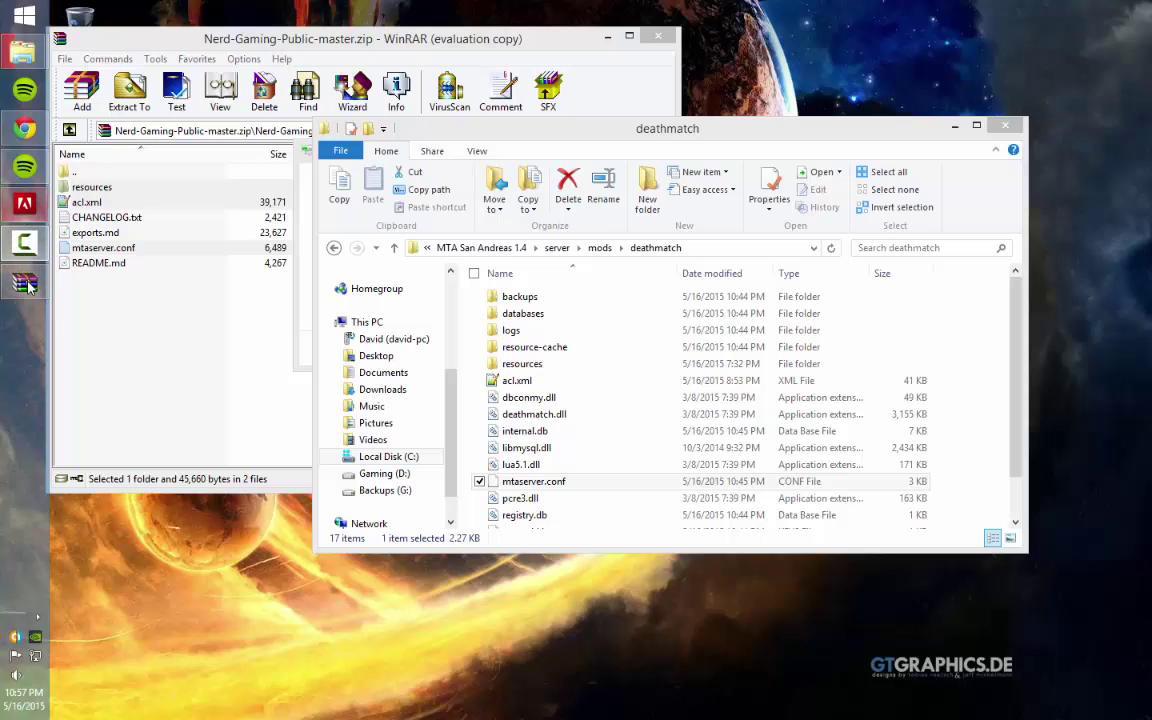
left_click_drag(650, 128, 594, 320)
left_click(460, 240)
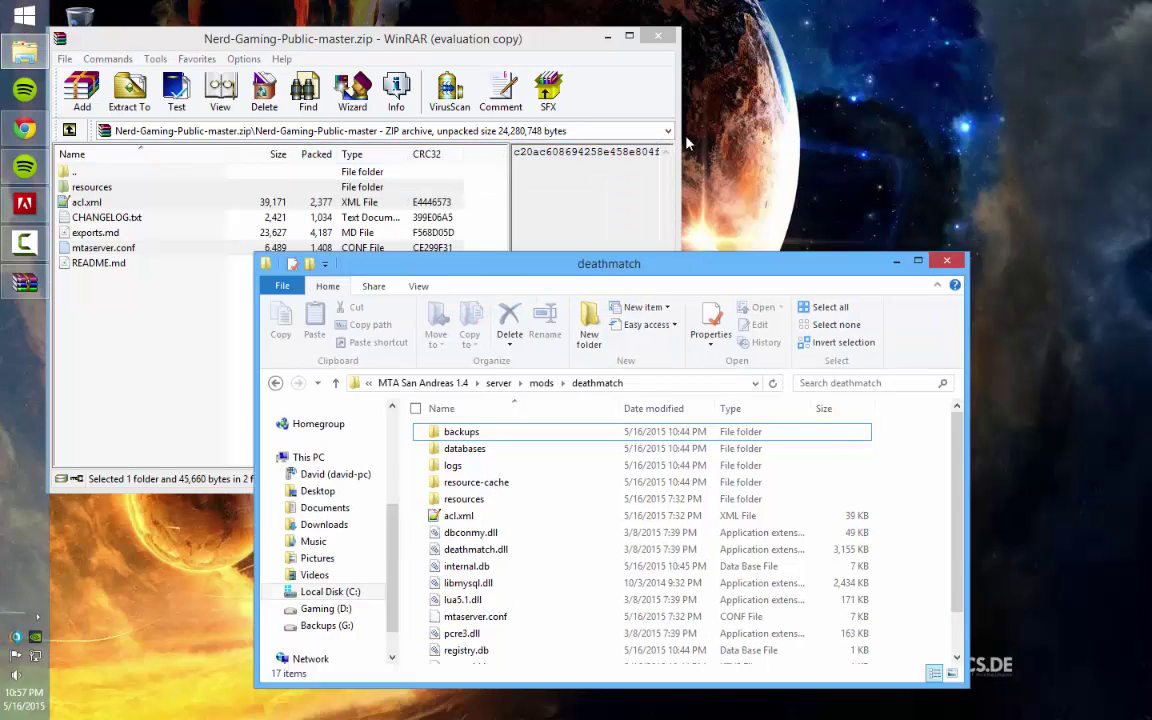
Open the NGSQL folder inside the deathmatch resources folder.
left_click_drag(640, 320, 658, 111)
left_click(513, 350)
double_click(513, 350)
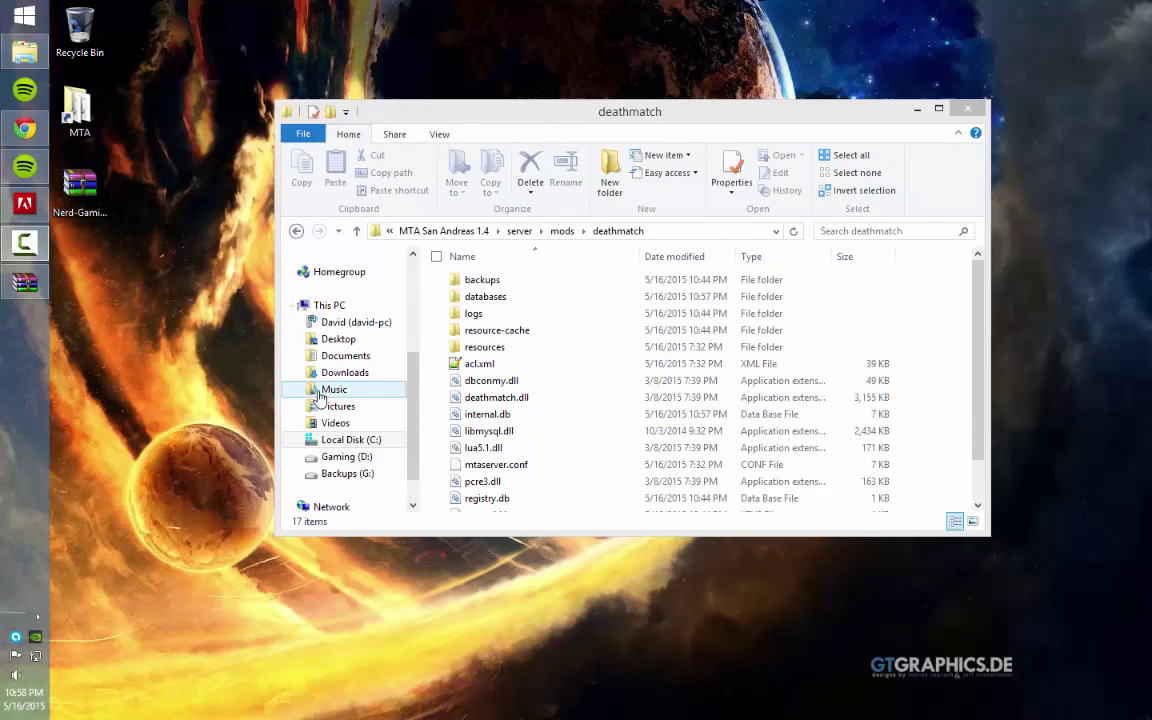
double_click(502, 352)
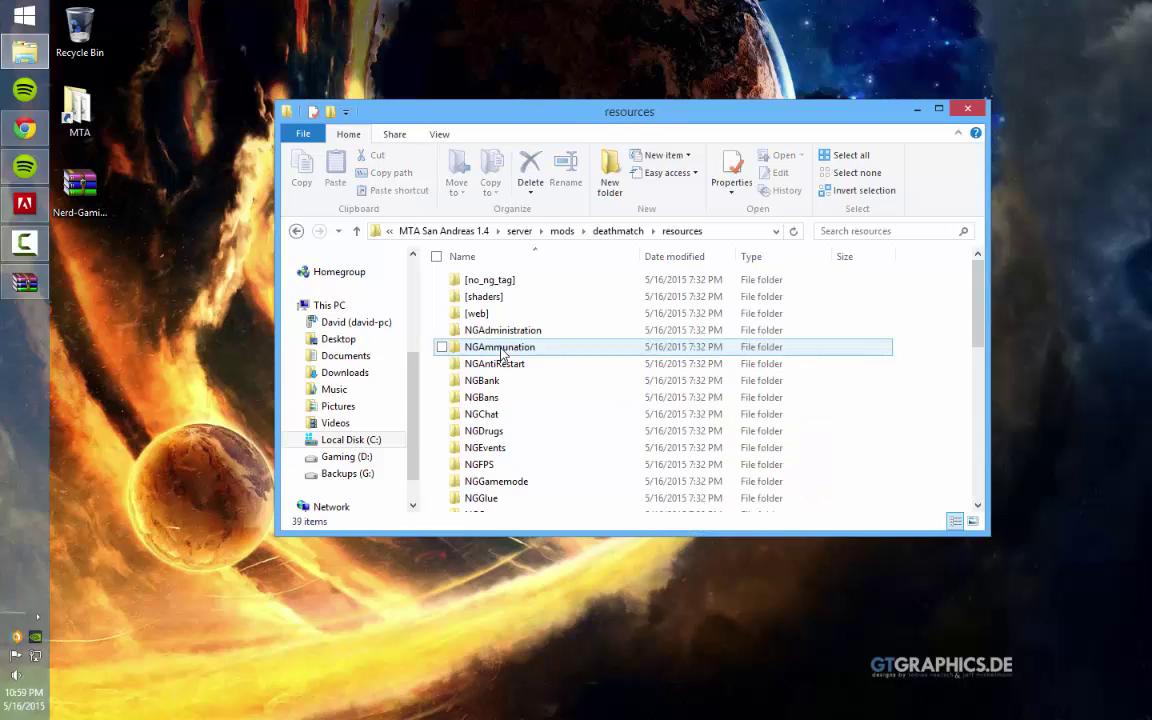
scroll(500, 420, "down", 8)
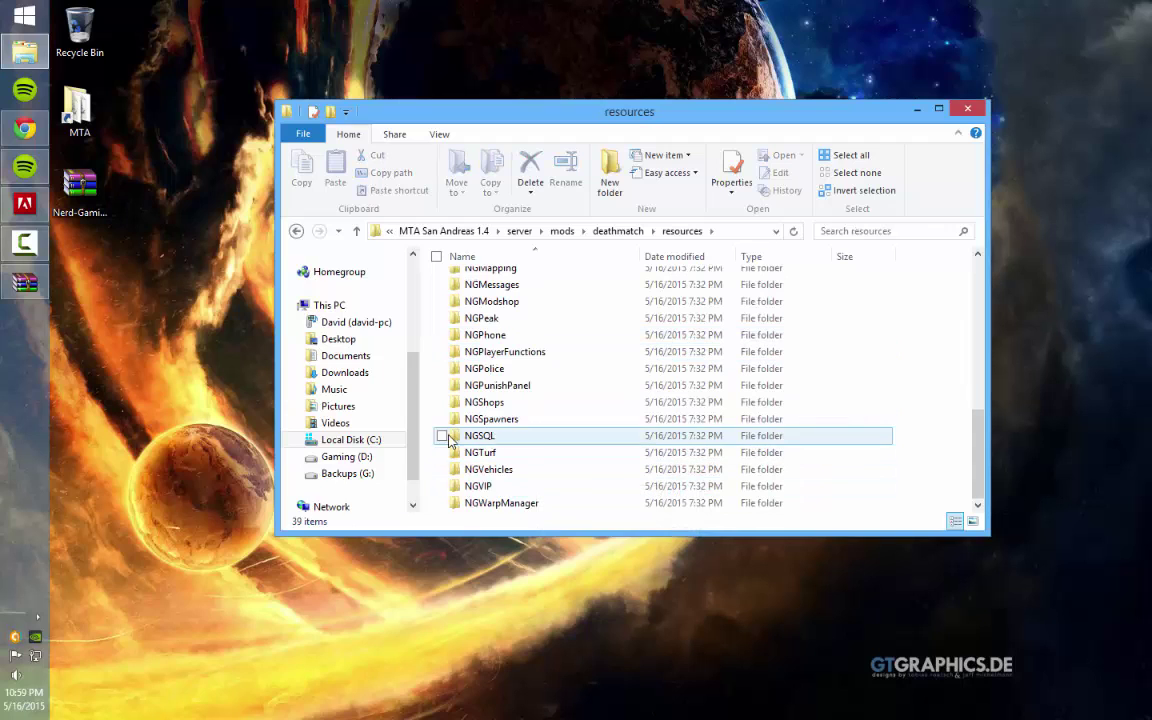
double_click(500, 437)
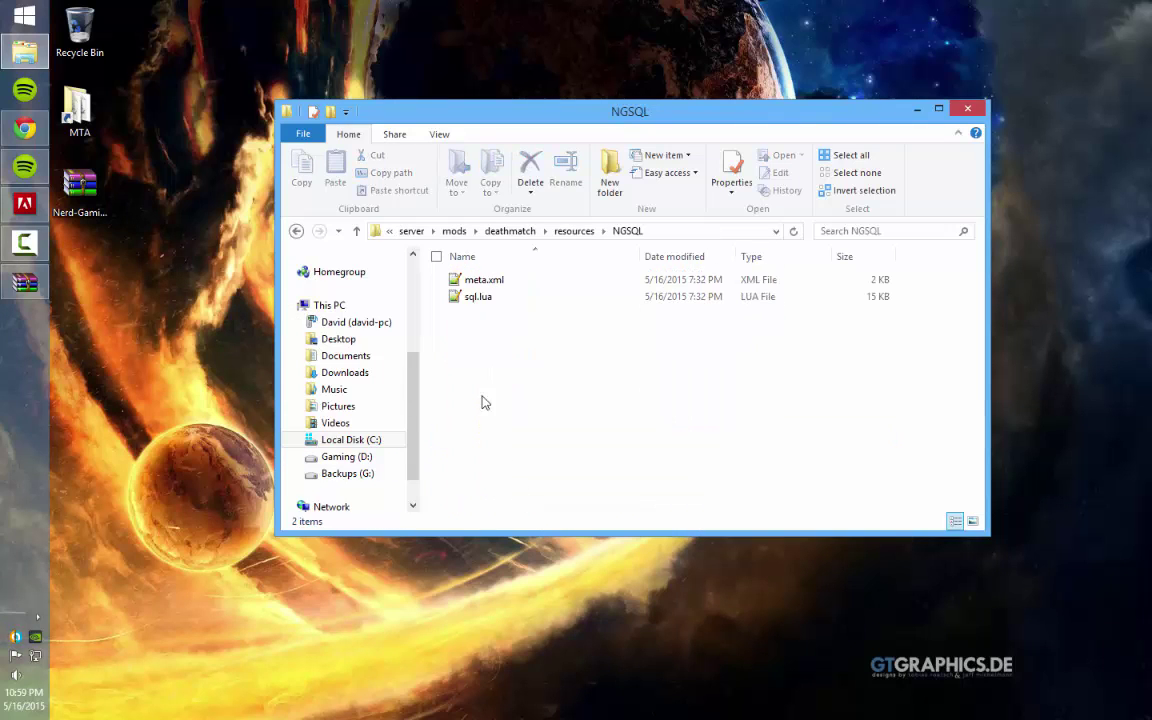
double_click(509, 300)
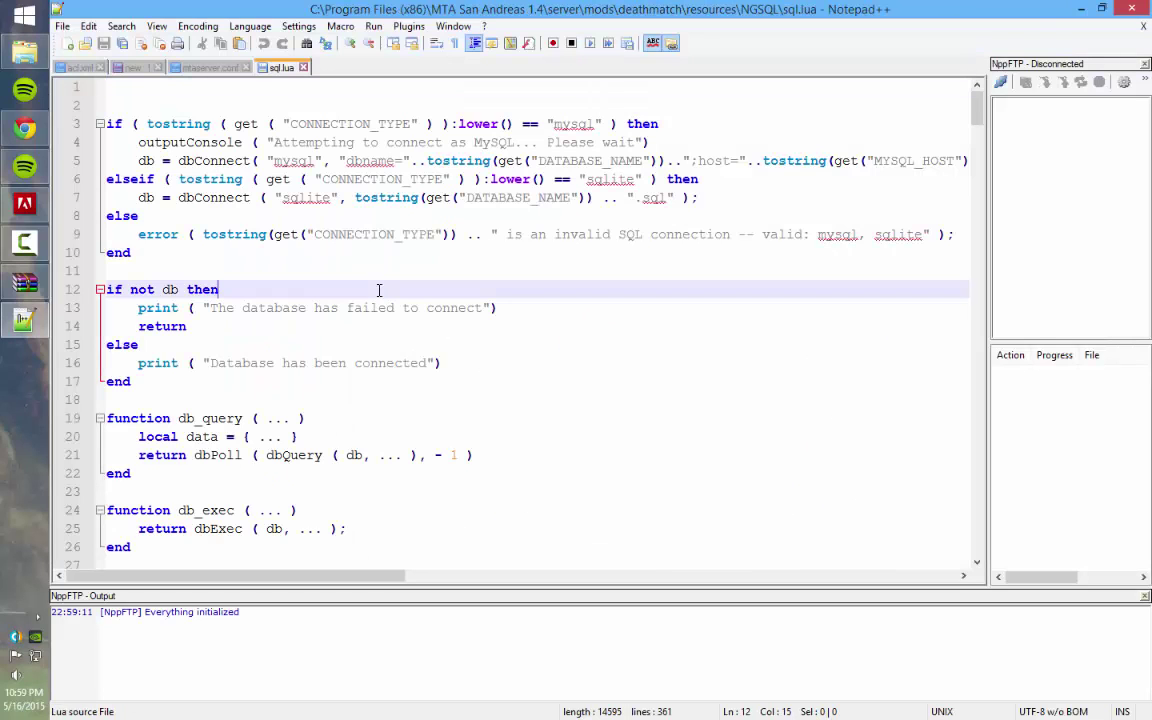
left_click(159, 67)
left_click(616, 424)
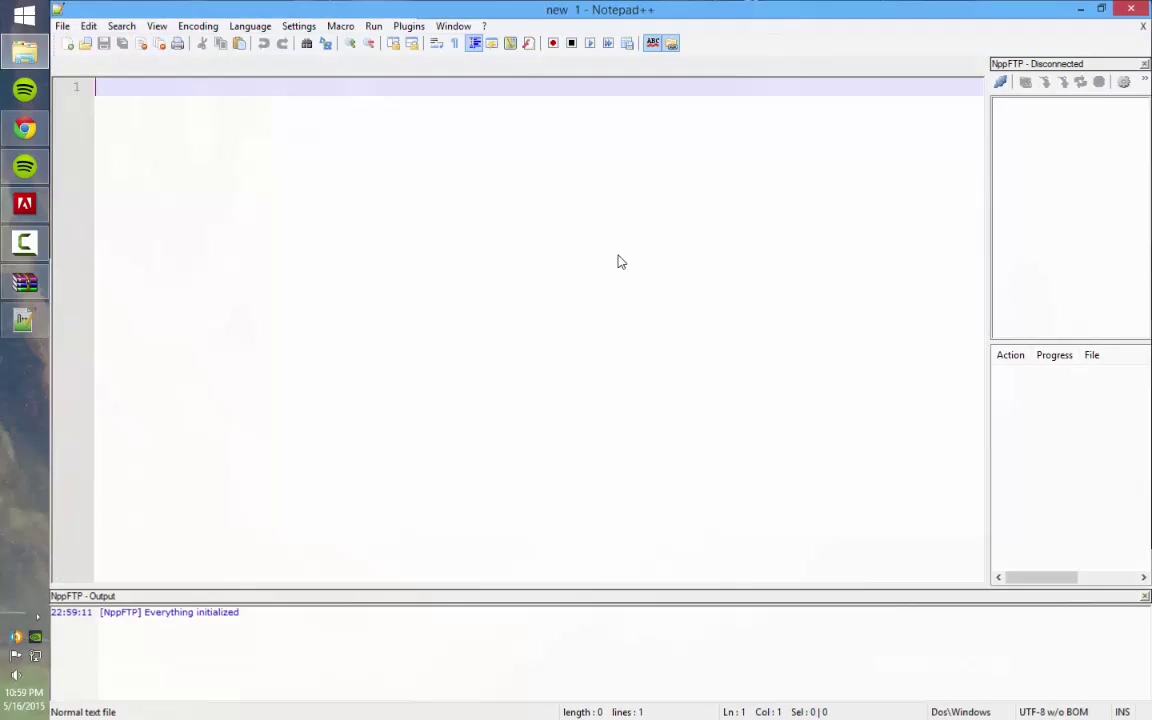
key("alt+F4")
Open NGSQL's meta.xml in Notepad++ and go through its whole settings block of database options.
double_click(501, 281)
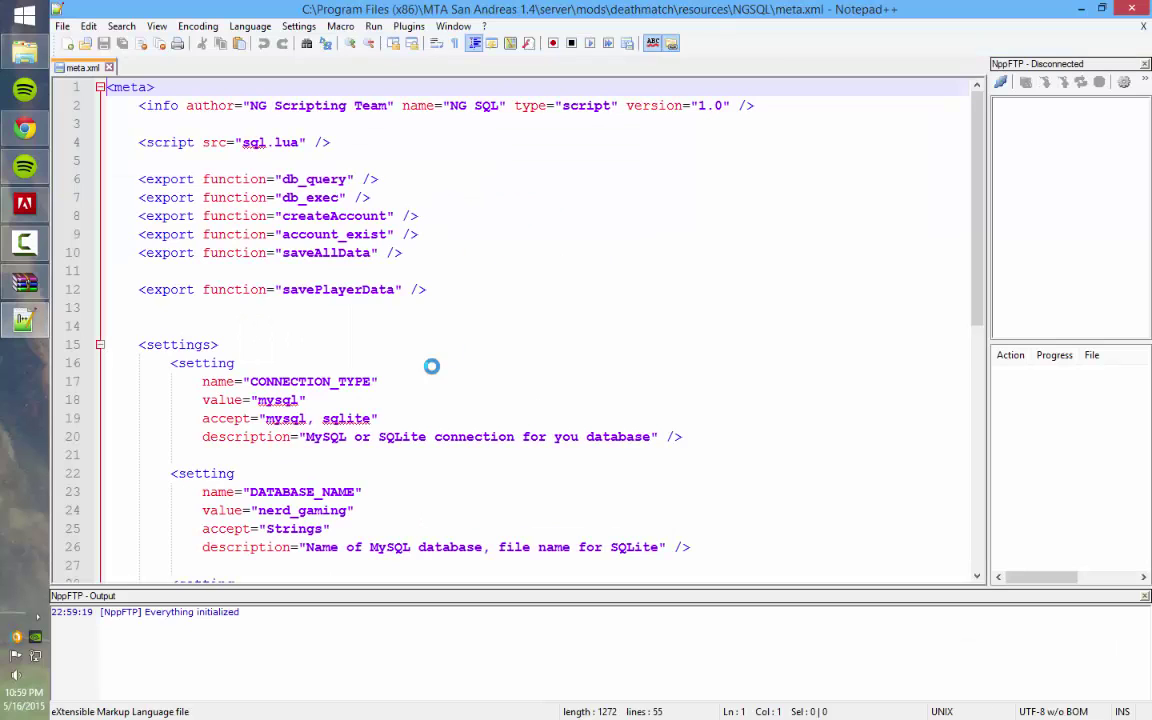
left_click(430, 362)
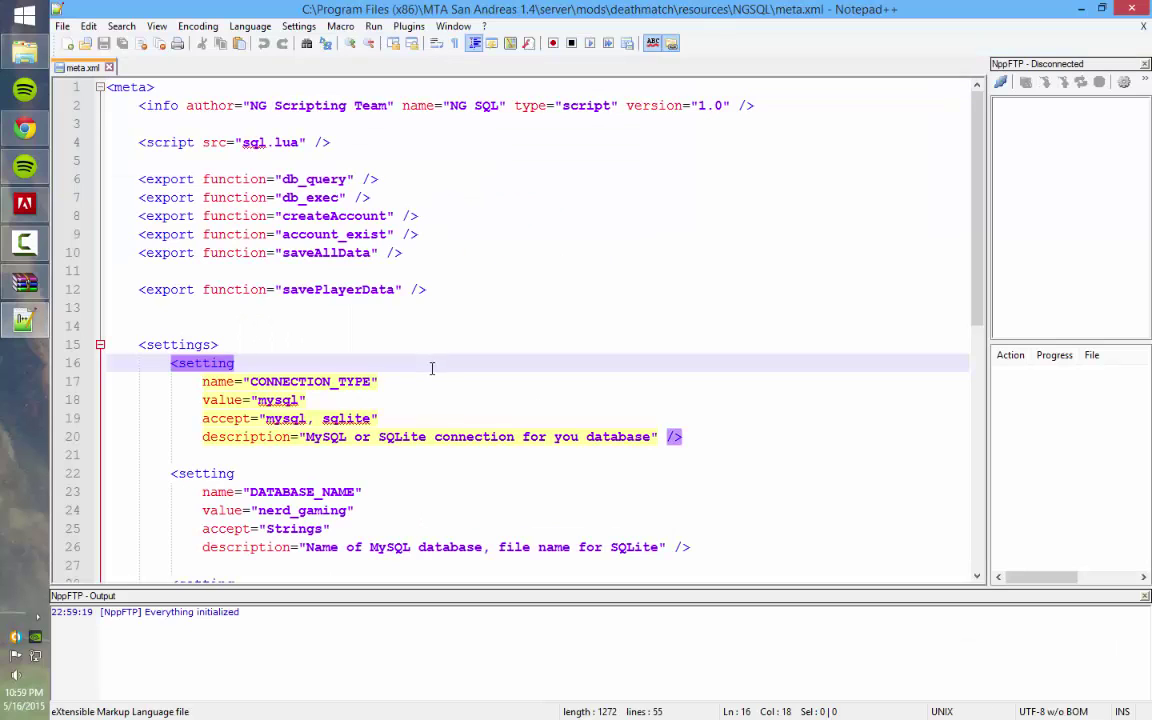
scroll(419, 404, "down", 5)
scroll(160, 175, "up", 3)
left_click(140, 231)
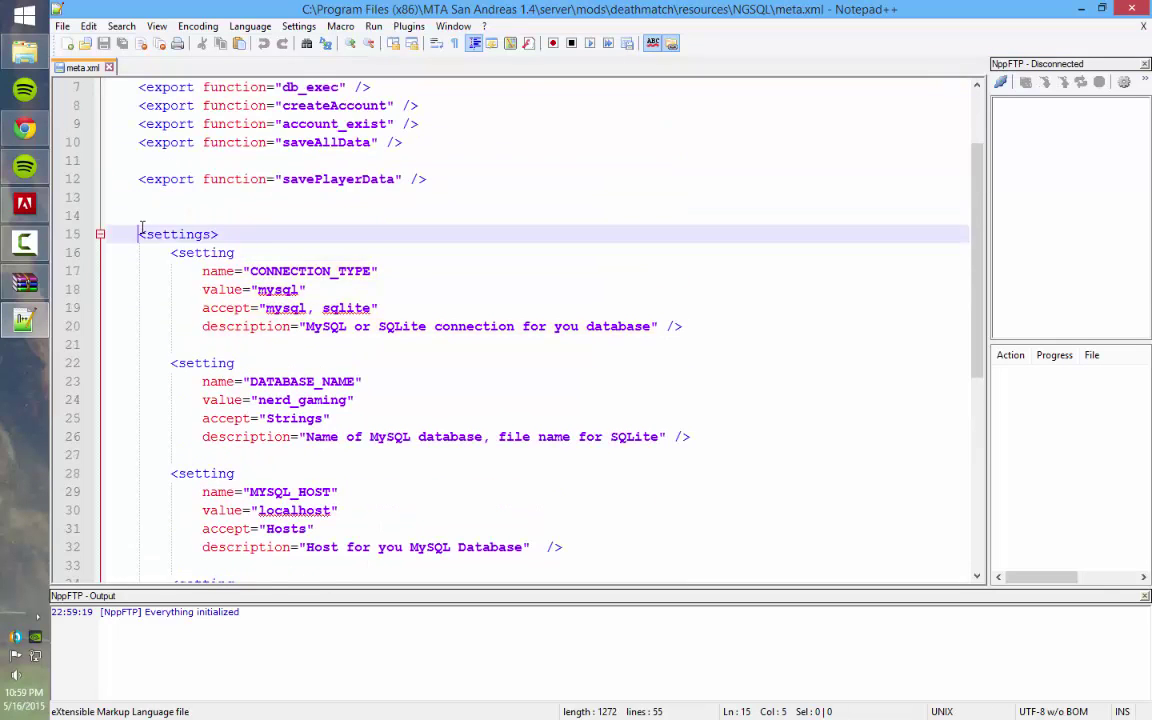
scroll(116, 352, "down", 8)
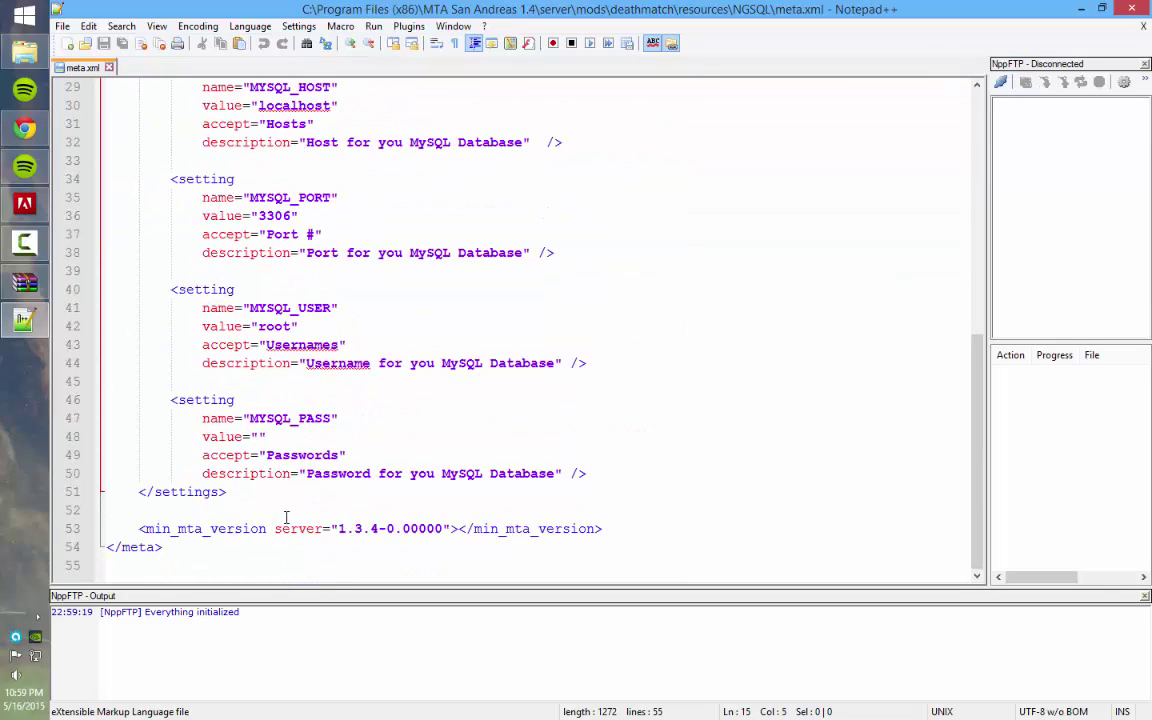
left_click(286, 491, "shift")
scroll(293, 328, "up", 6)
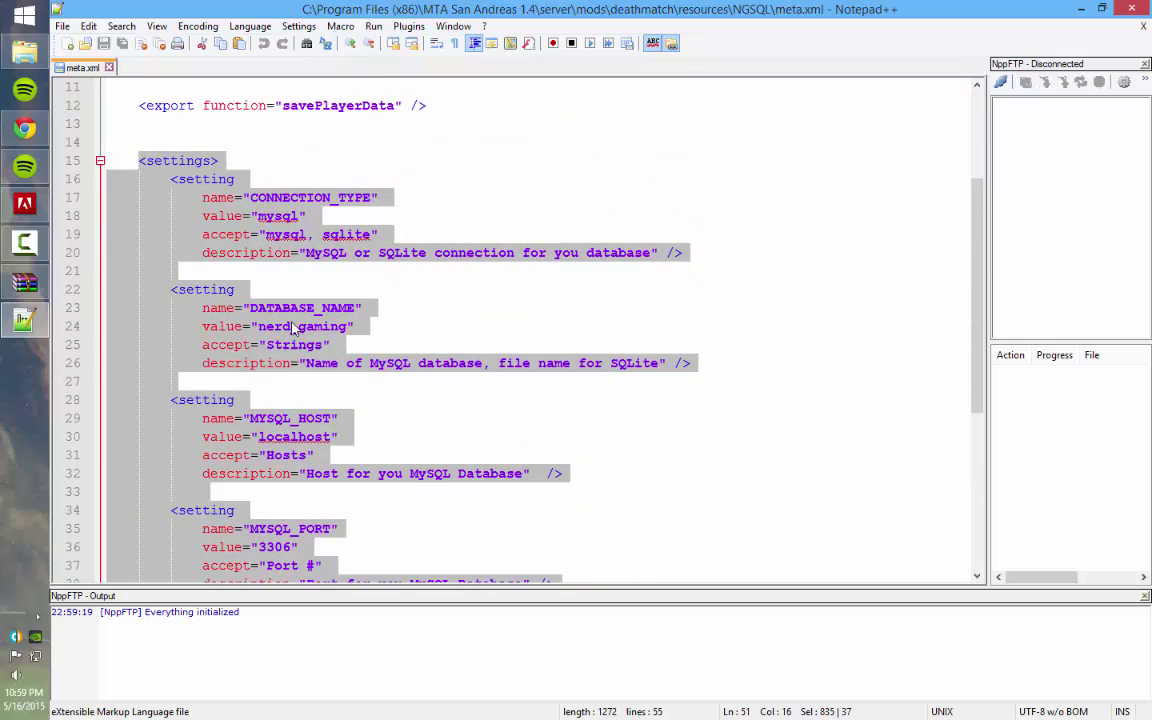
left_click(293, 327)
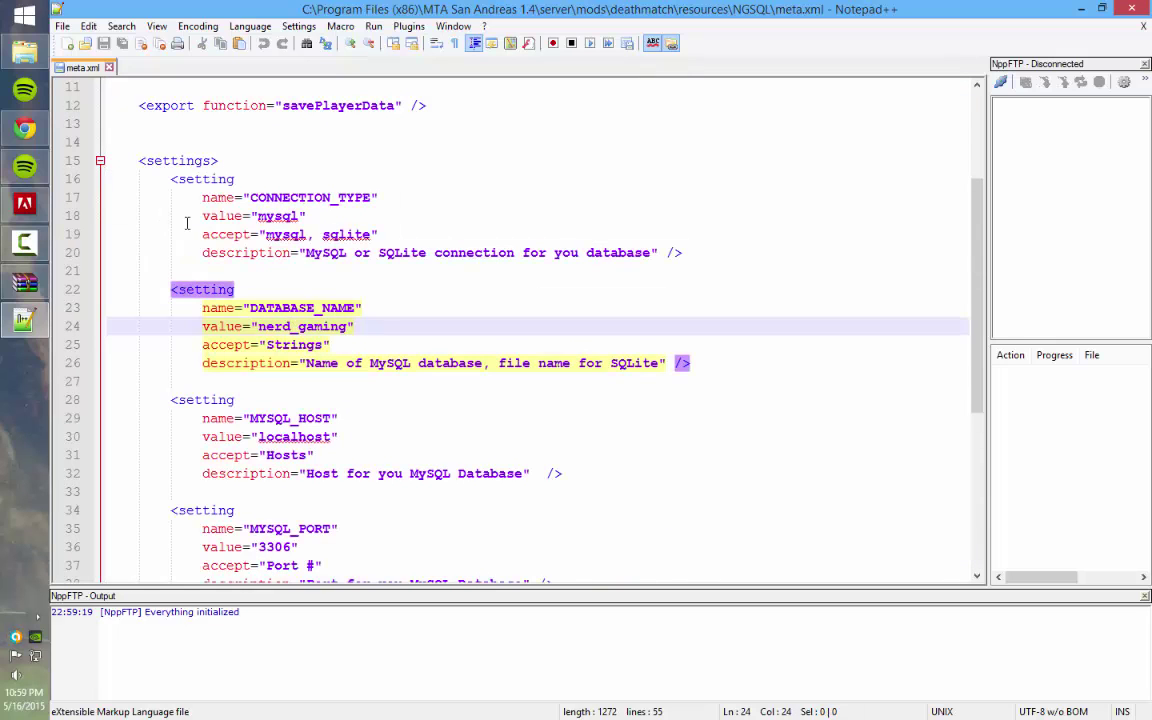
Set the CONNECTION_TYPE value in meta.xml to sqlite, save the file, and return to the NGSQL folder.
double_click(283, 216)
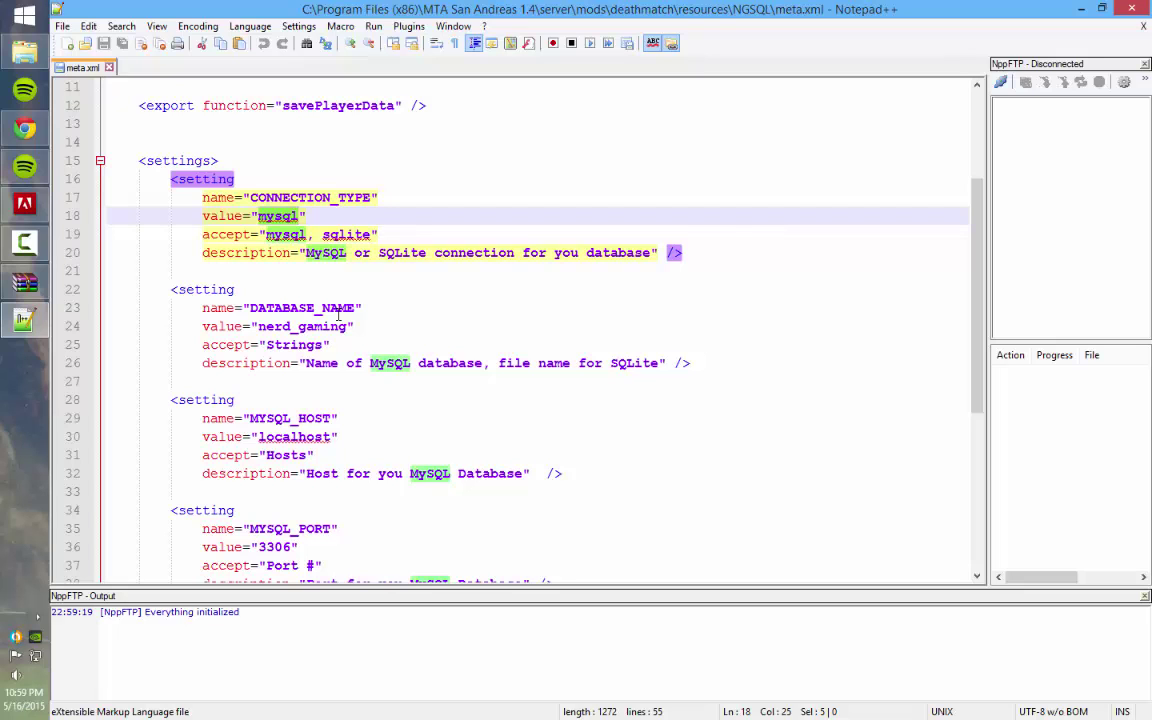
type("sqlite")
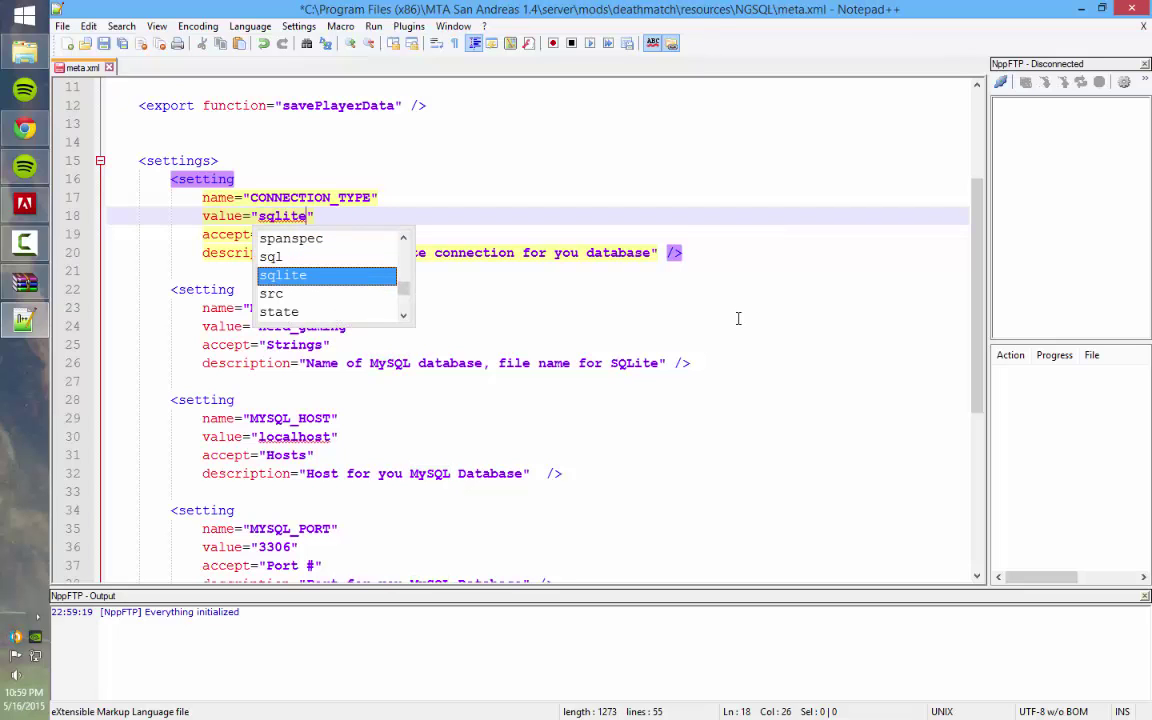
key("ctrl+s")
left_click(760, 270)
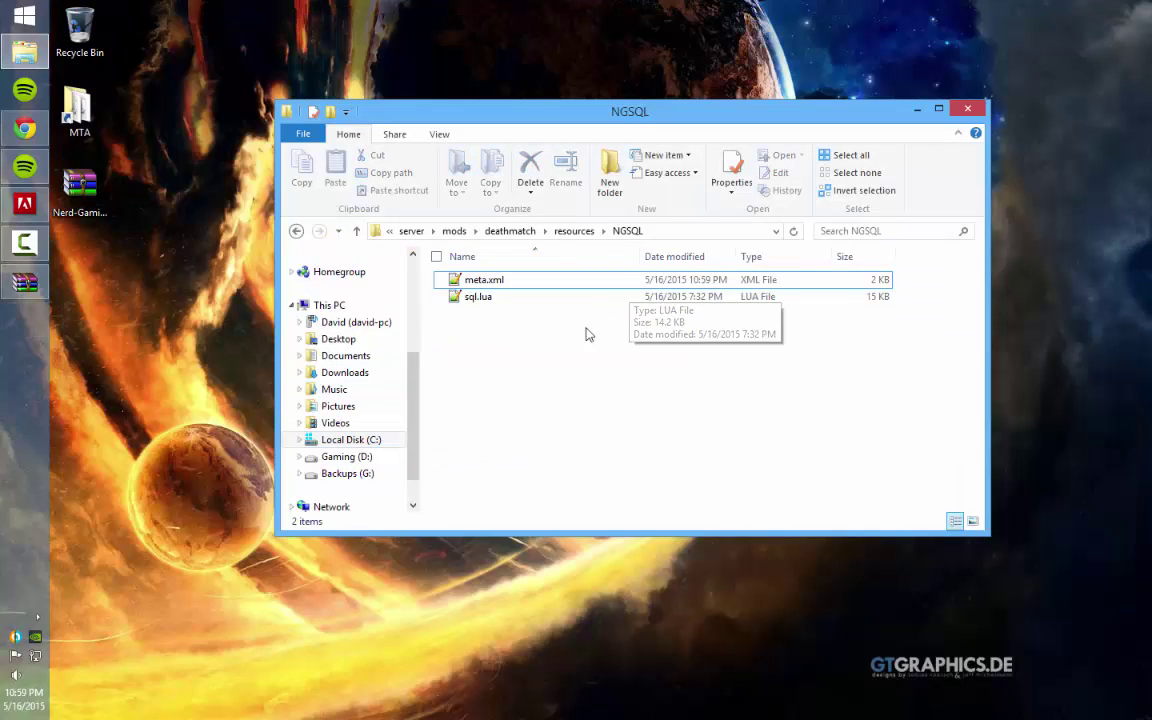
left_click(598, 365)
Reopen meta.xml to check the saved connection setting, and minimize Notepad++ again.
double_click(530, 280)
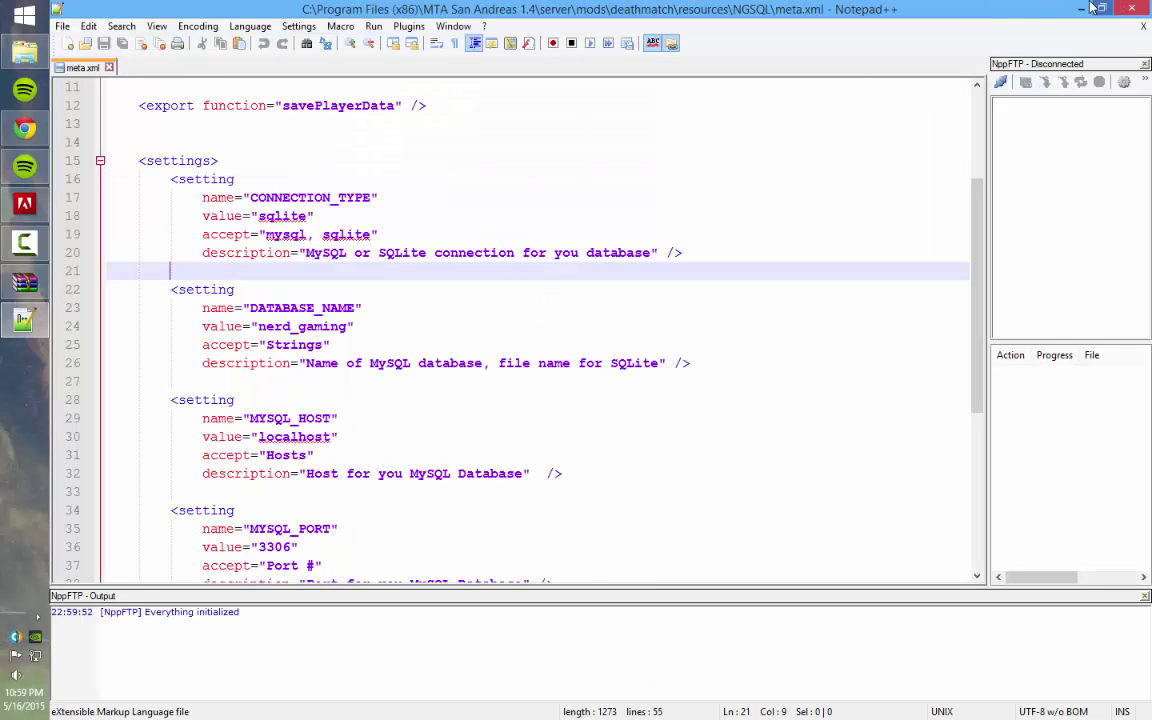
left_click(1081, 8)
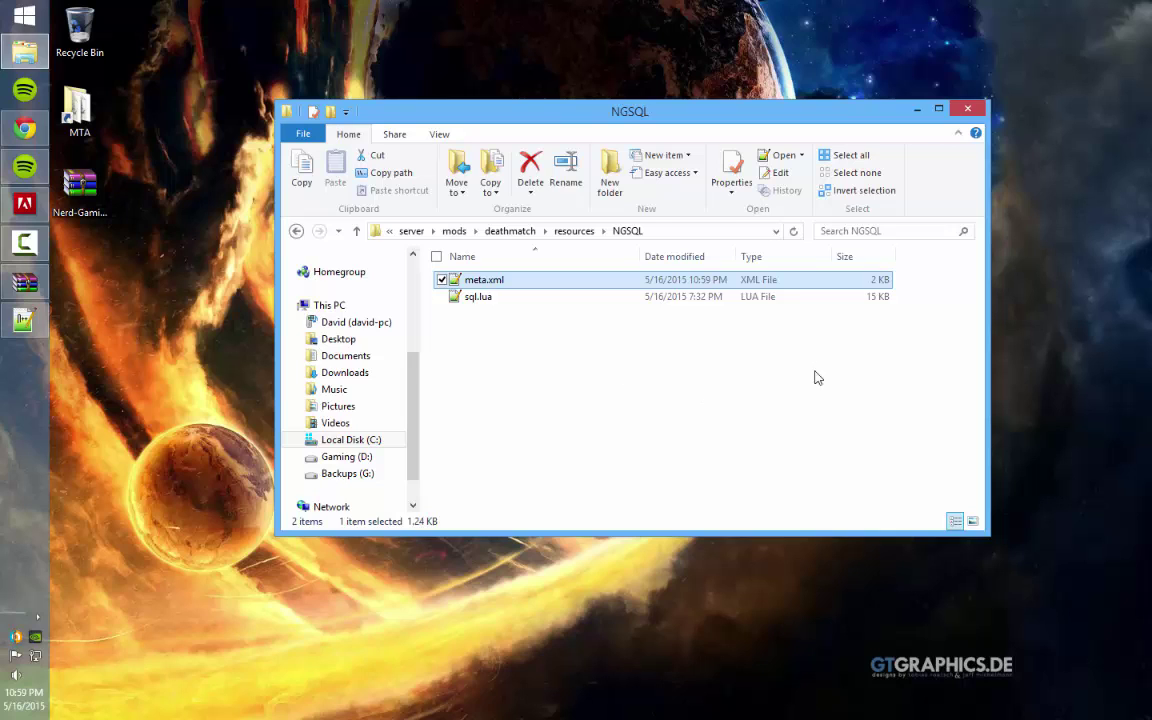
left_click(742, 345)
key("ctrl+a")
left_click(510, 375)
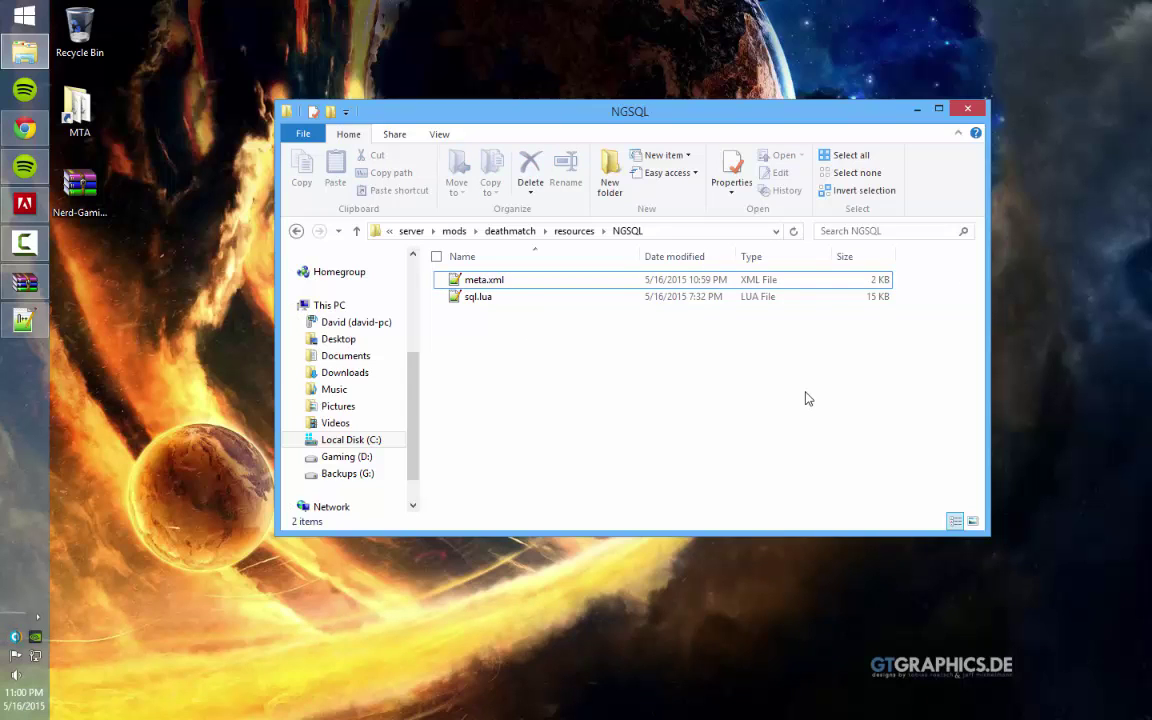
Bring meta.xml back up to examine the connection types CONNECTION_TYPE accepts, and minimize Notepad++.
double_click(640, 280)
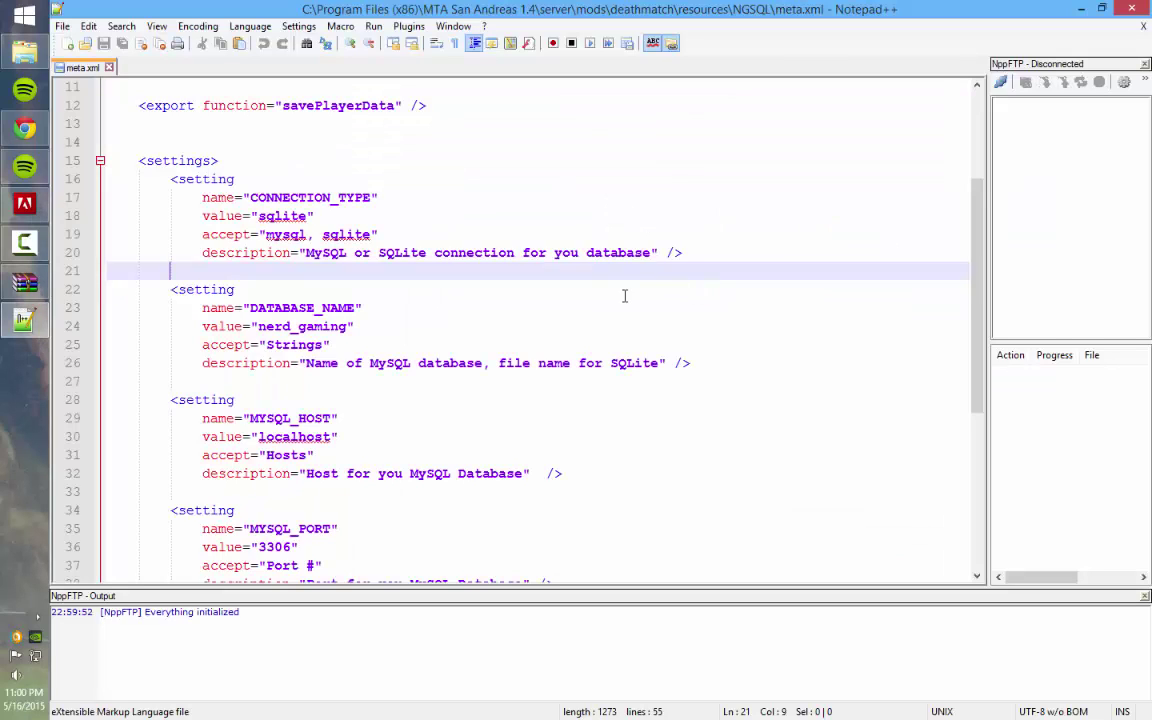
left_click(611, 292)
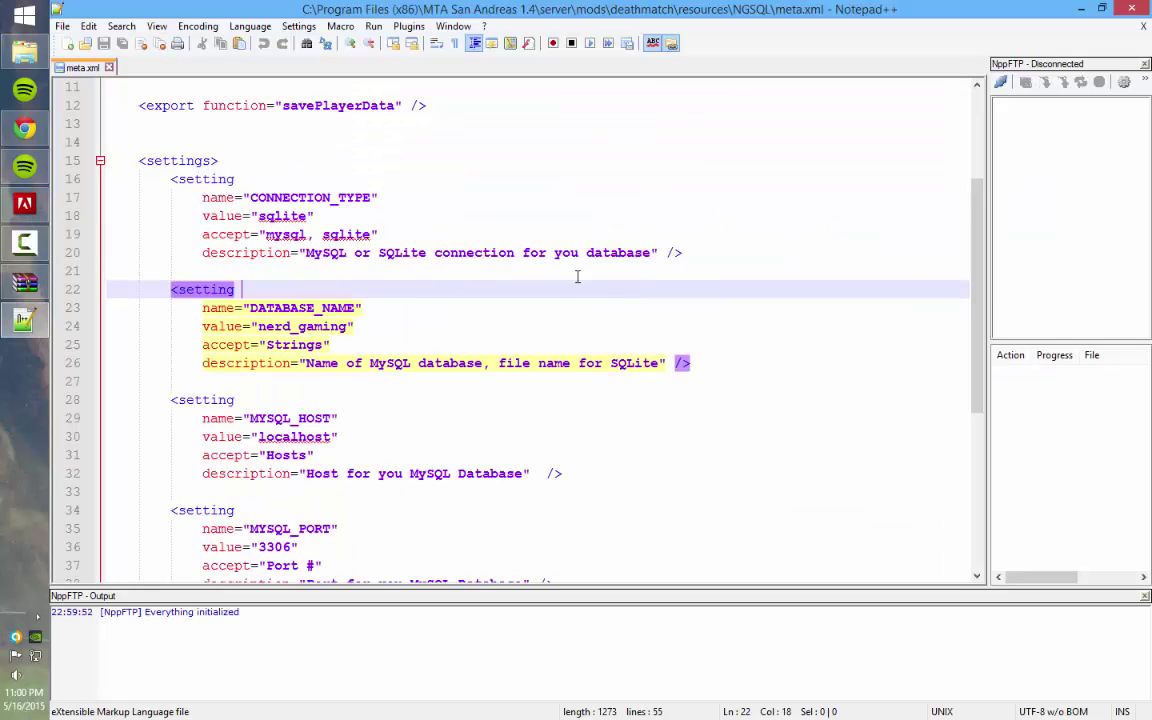
left_click(577, 274)
double_click(288, 236)
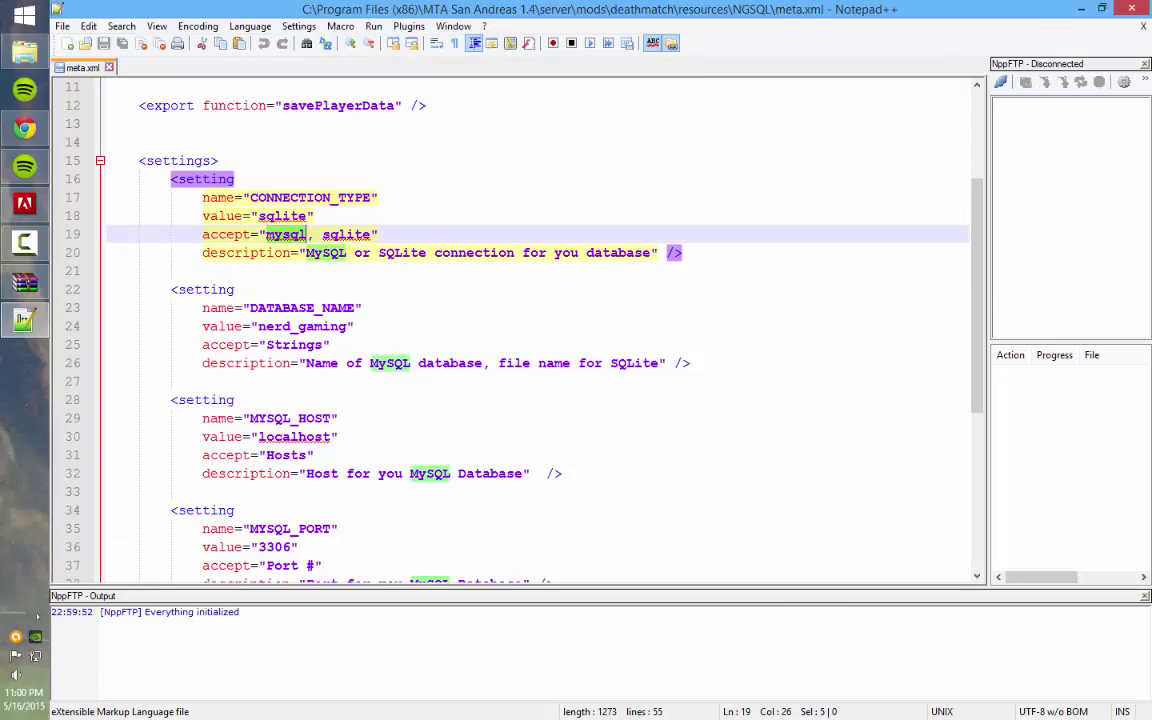
left_click(1081, 8)
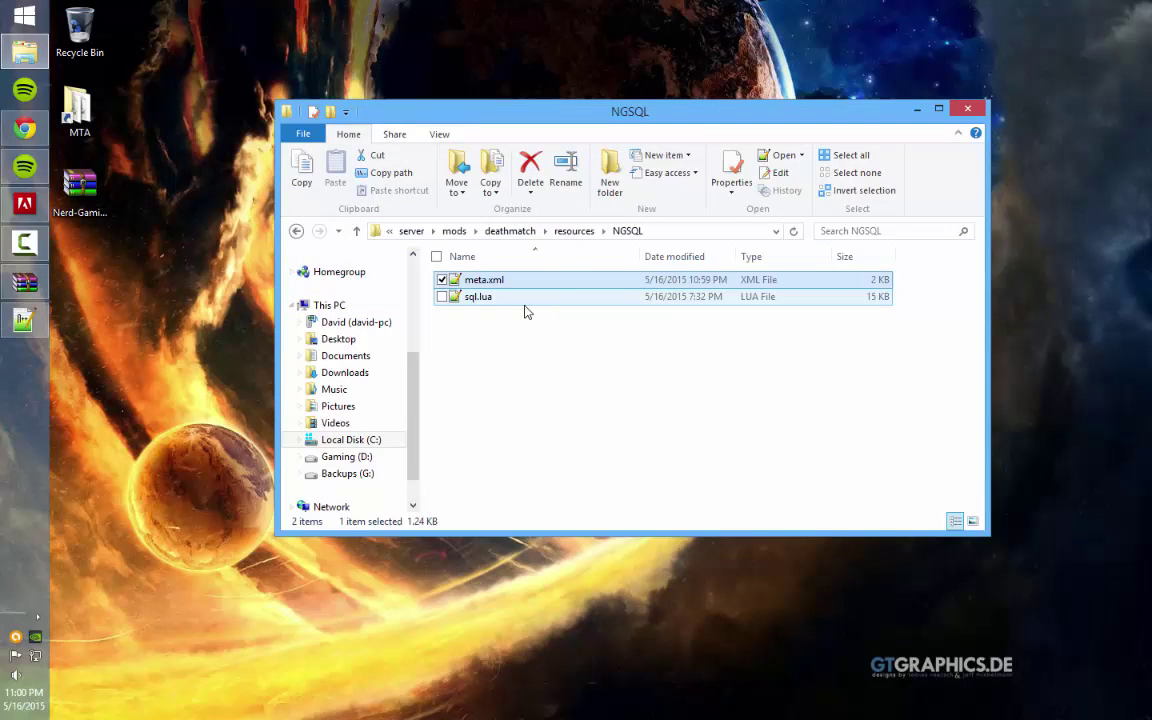
Return to meta.xml and highlight the CONNECTION_TYPE value on line 18 for review.
double_click(527, 280)
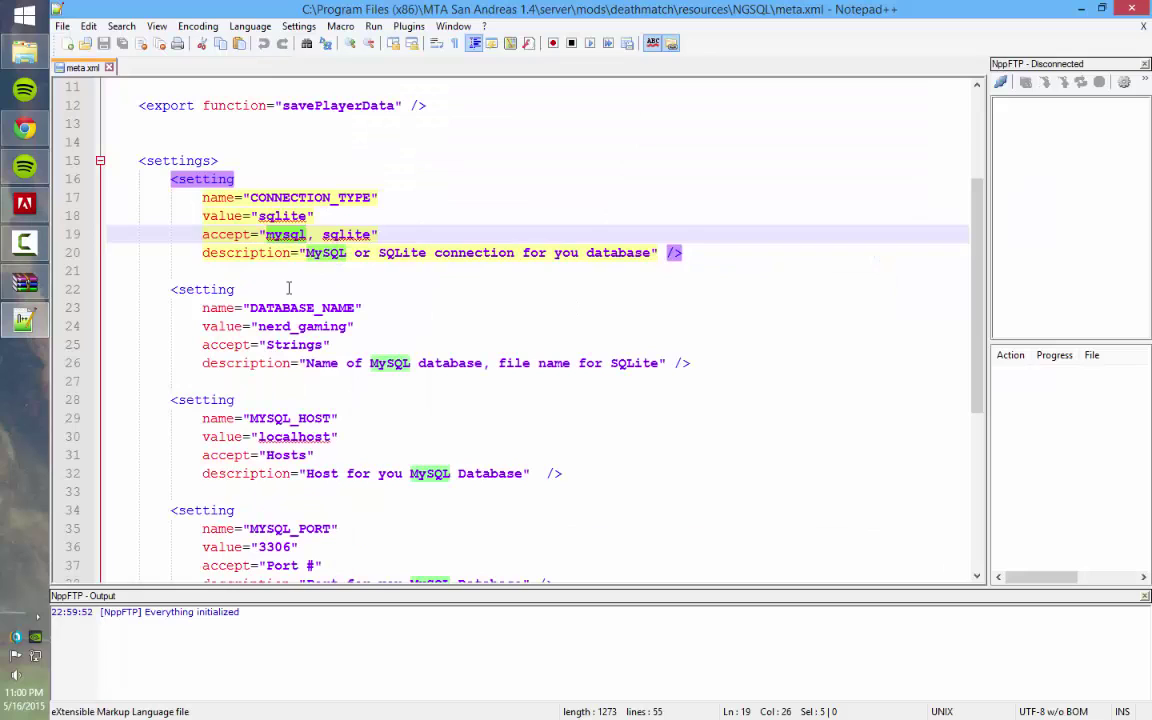
key("Down")
key("Down")
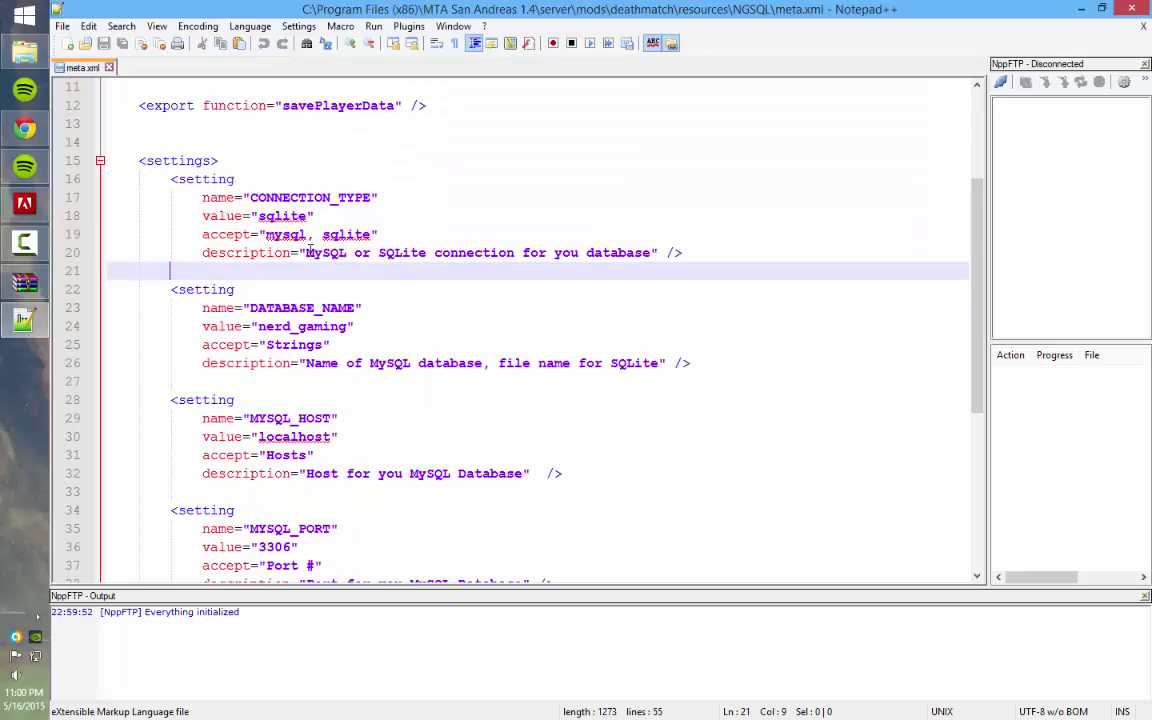
left_click(196, 216)
key("Down")
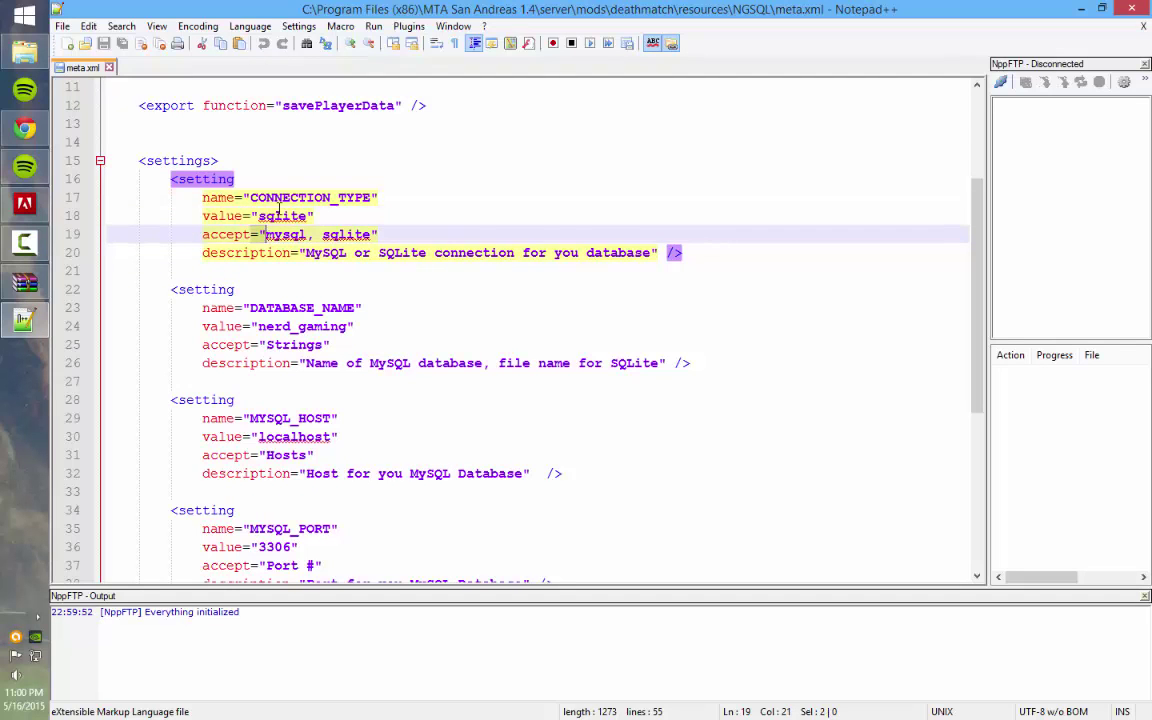
double_click(283, 216)
double_click(299, 216)
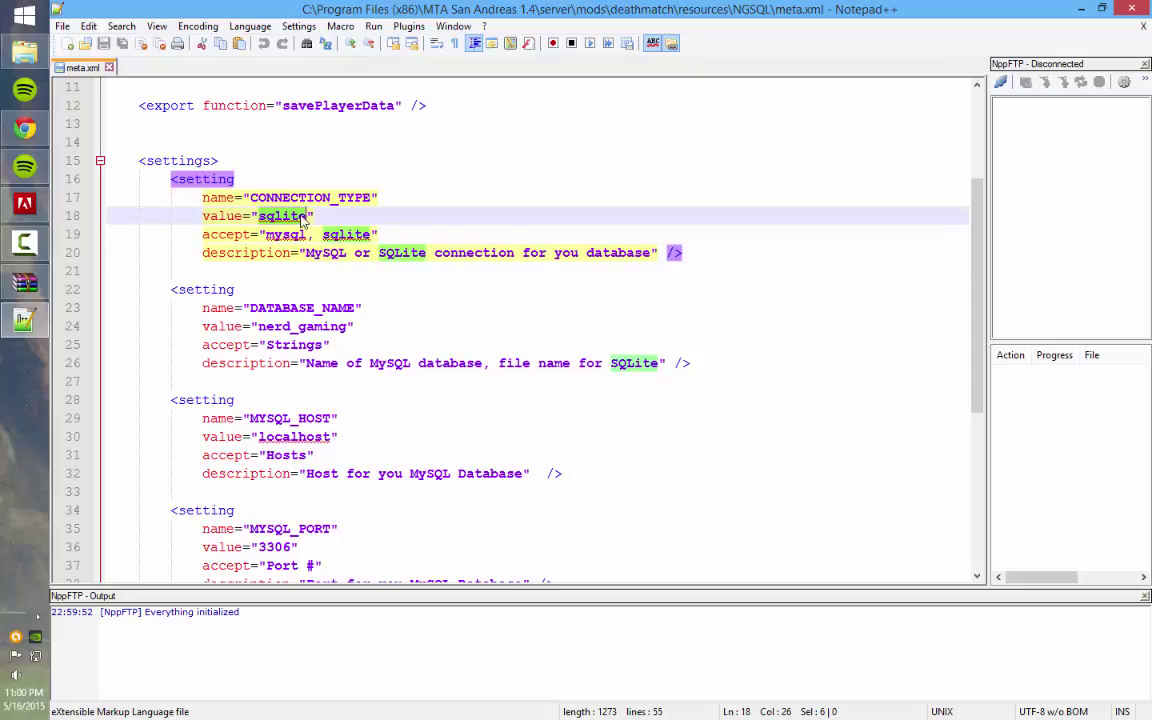
Close Notepad++, go back up to the server folder, and launch MTA Server.exe.
key("alt+F4")
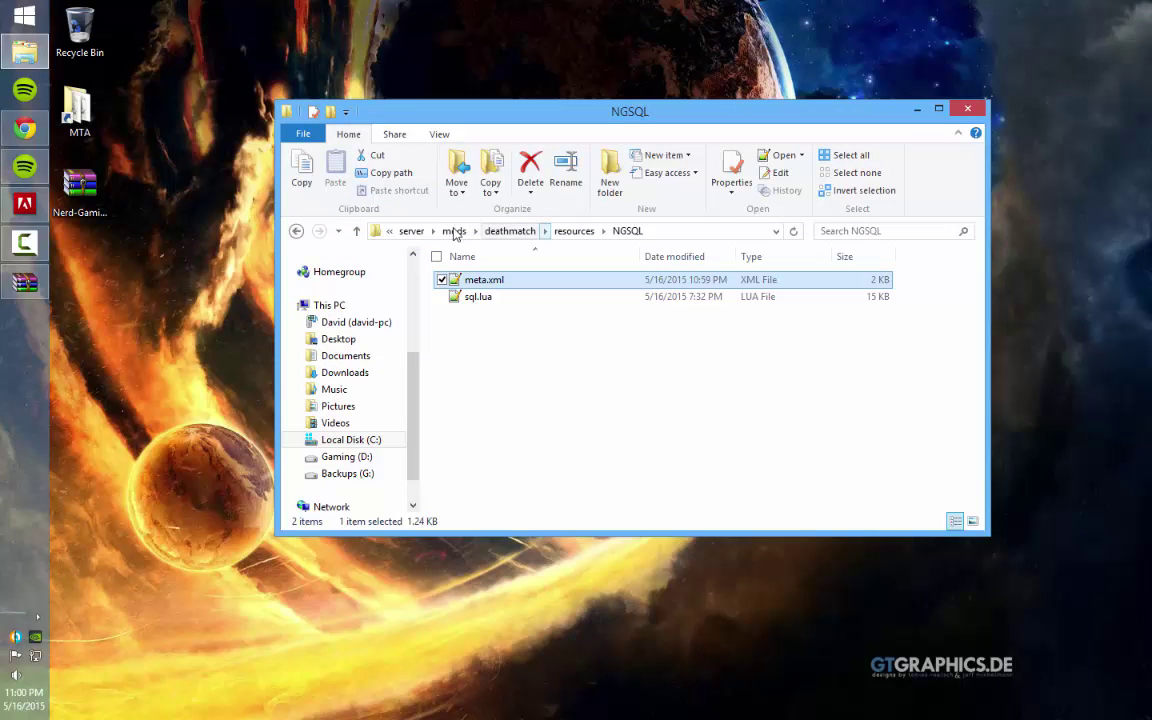
left_click(411, 231)
double_click(541, 349)
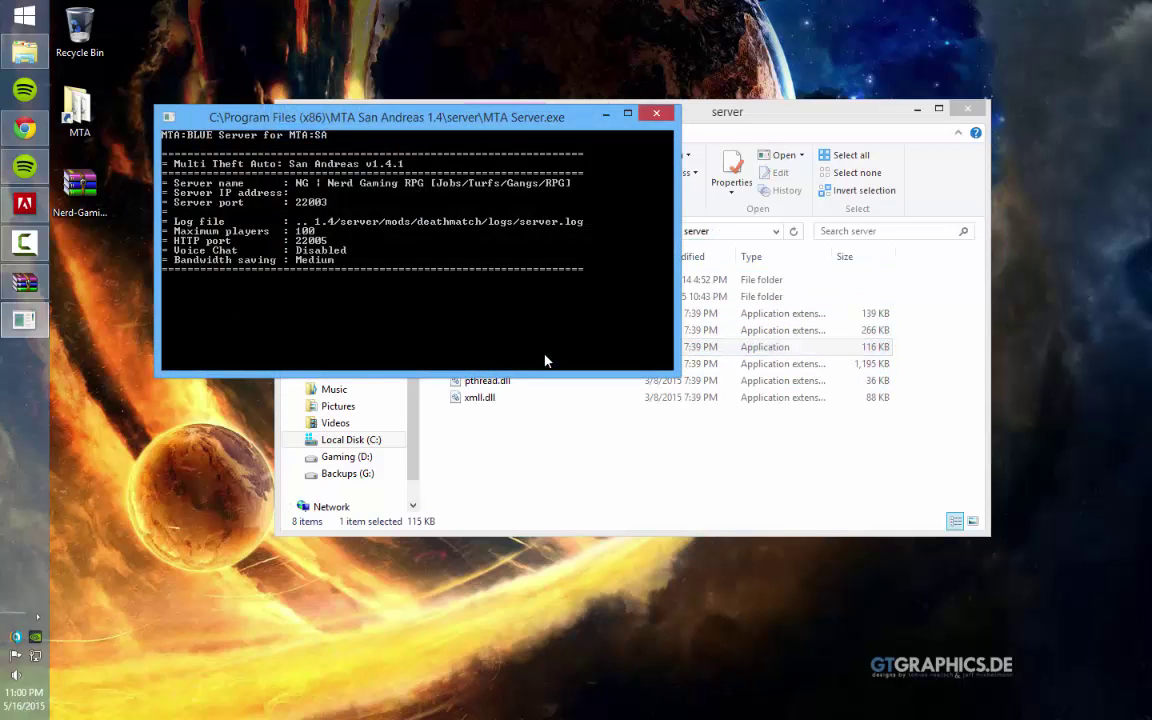
Go through mods, deathmatch and resources to the NGSQL folder, checking the server console's startup output along the way.
left_click(632, 490)
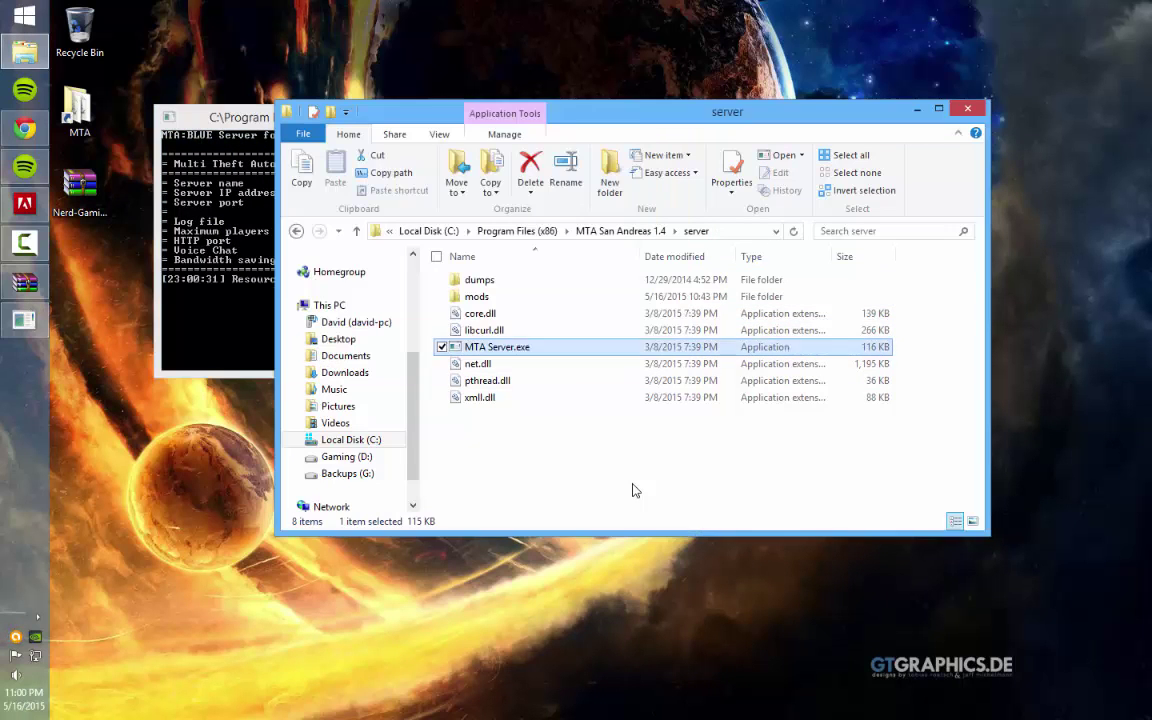
double_click(505, 294)
double_click(512, 282)
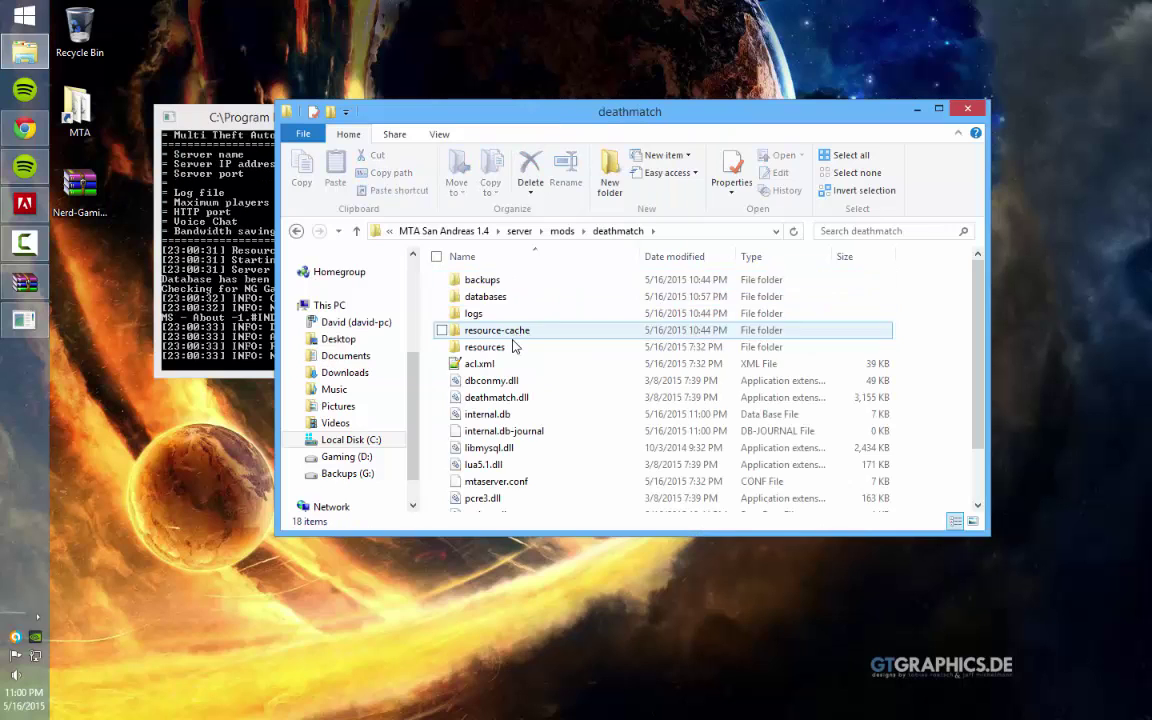
double_click(512, 347)
left_click(186, 295)
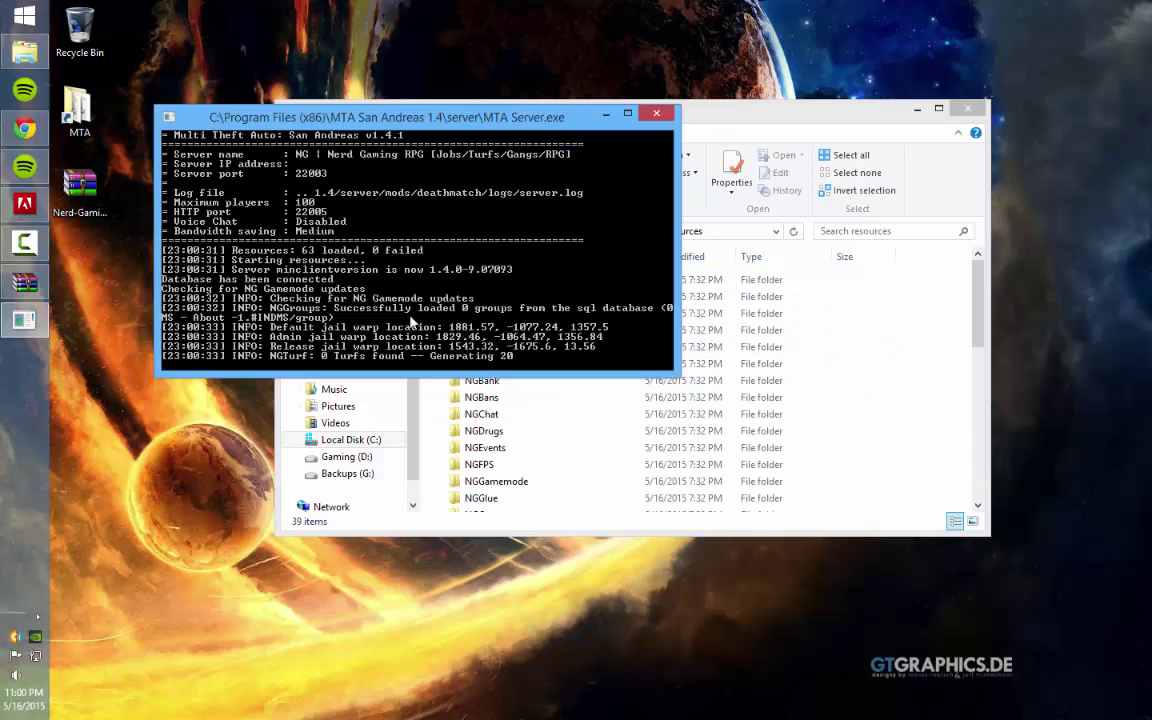
left_click(565, 414)
scroll(565, 481, "down", 4)
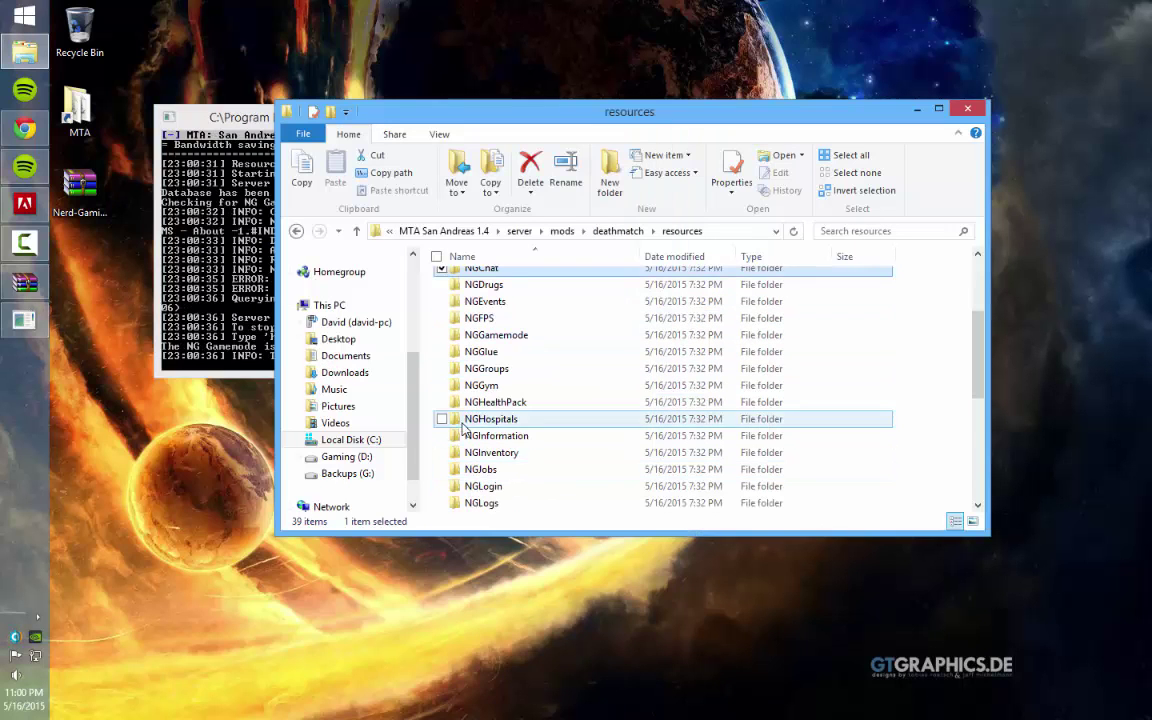
scroll(527, 481, "down", 3)
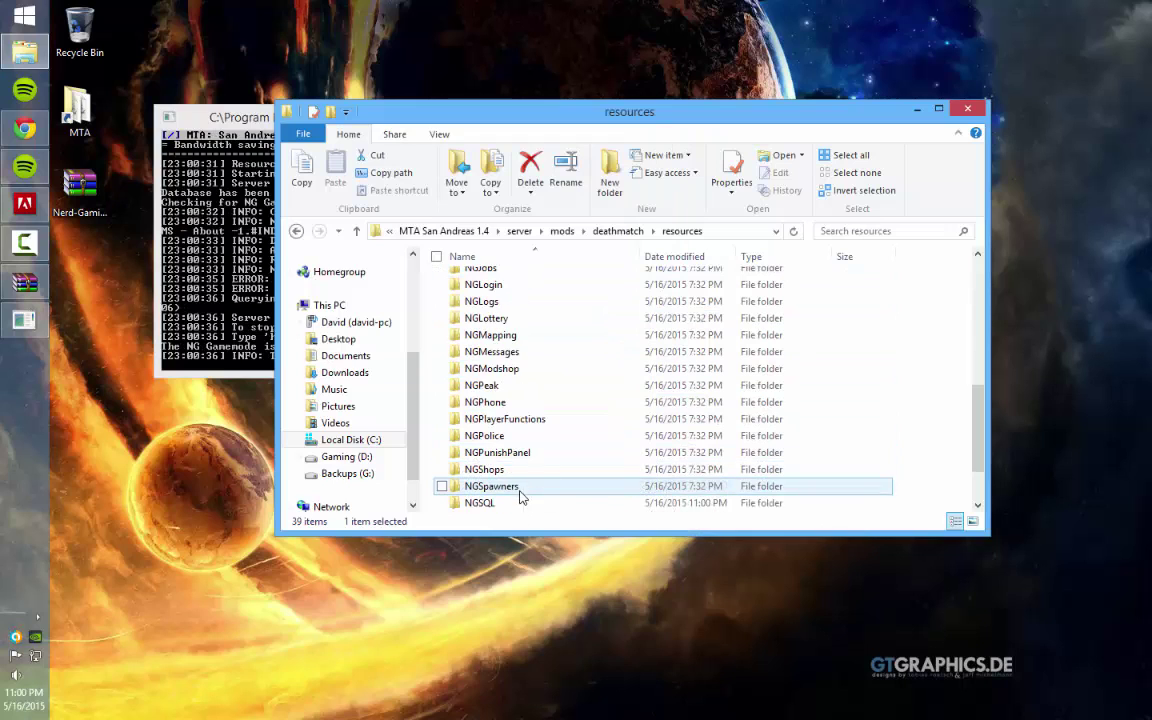
left_click(493, 506)
double_click(493, 506)
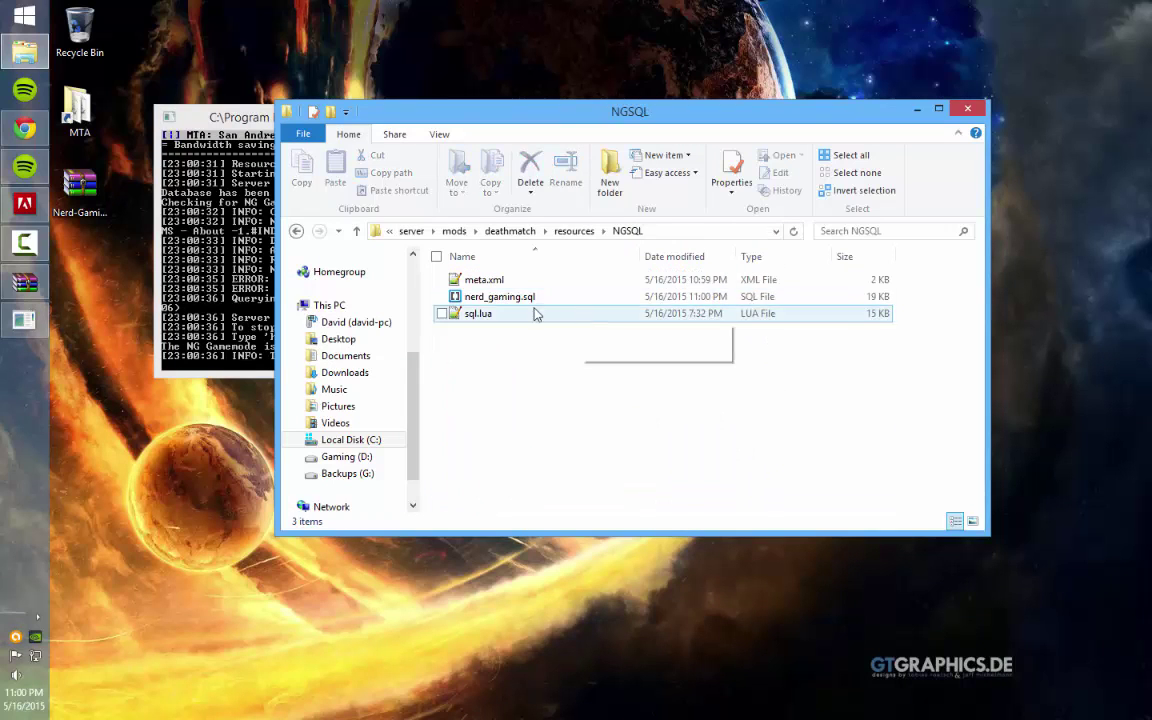
Open nerd_gaming.sql in Notepad++ to examine its contents, and close the editor.
left_click(497, 300)
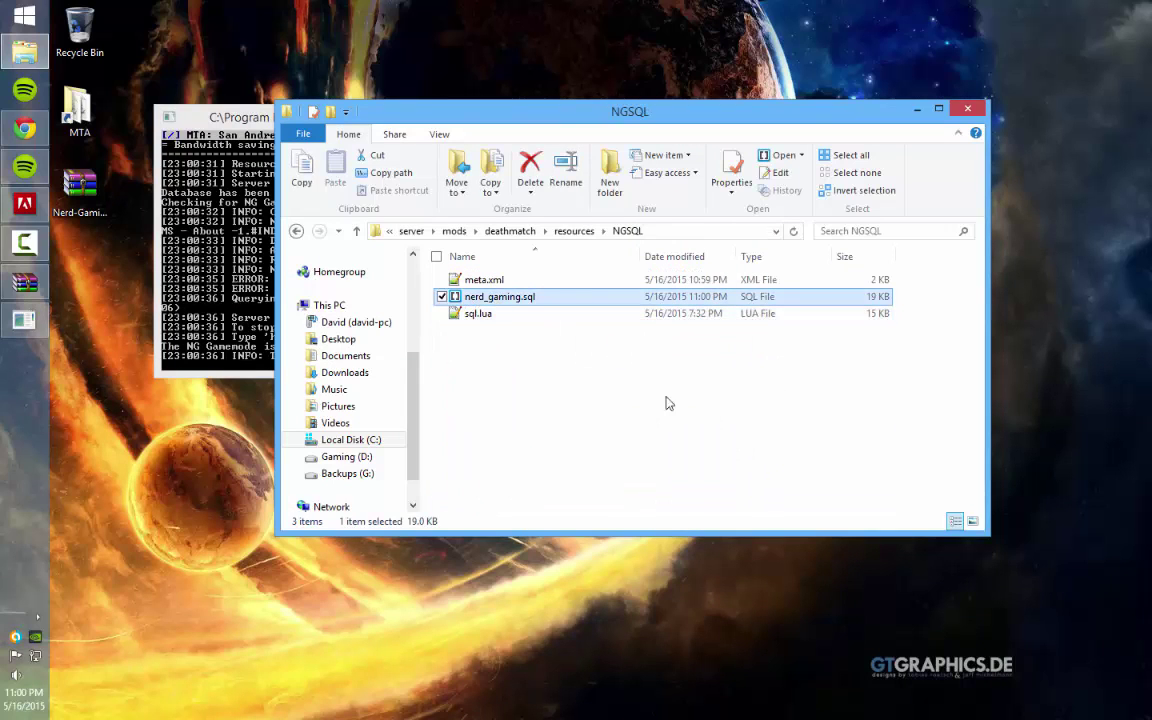
right_click(493, 298)
left_click(564, 367)
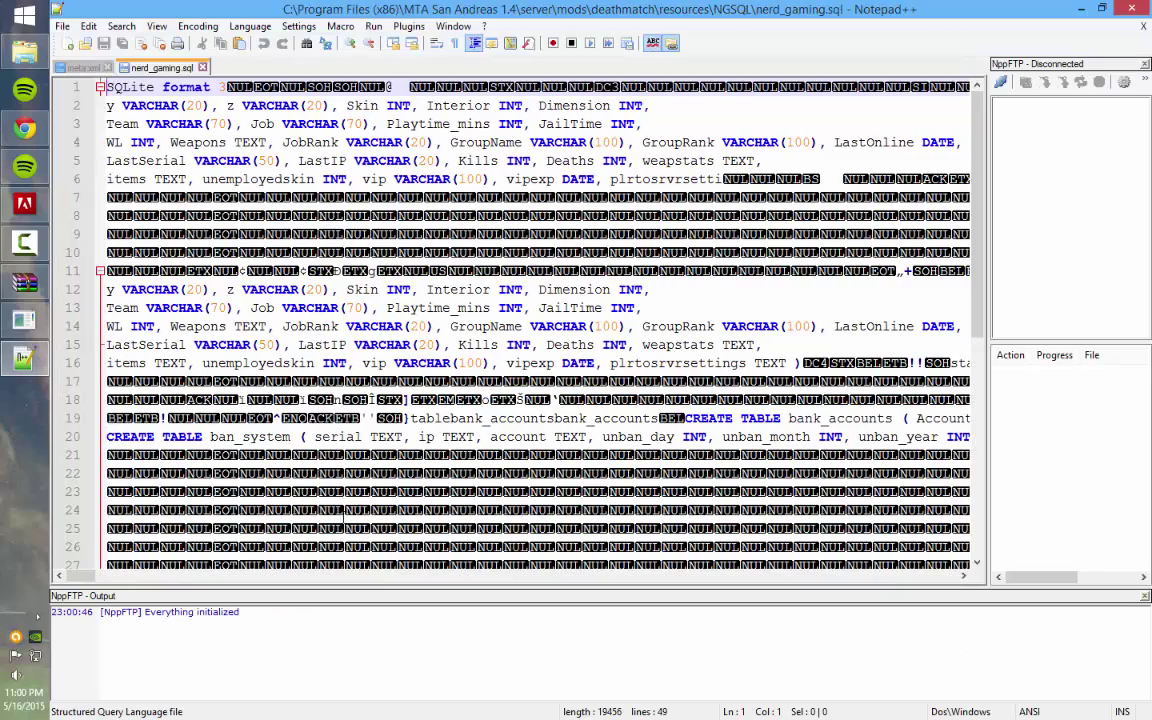
left_click(1131, 8)
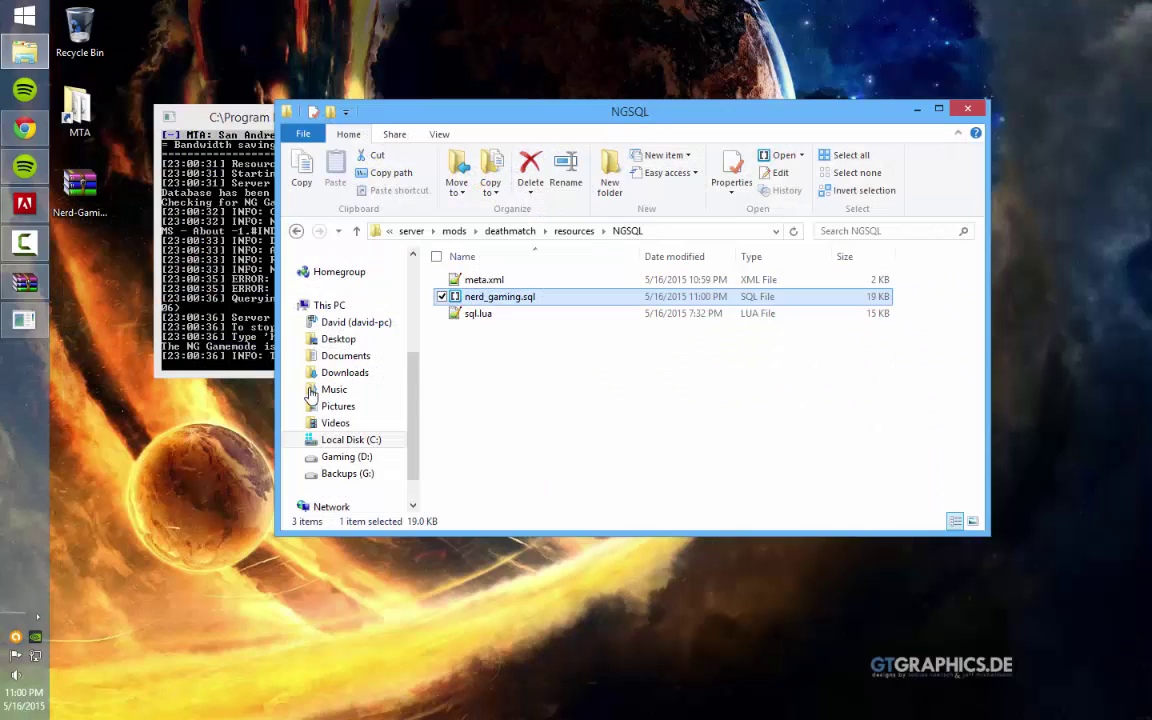
Shut down the running MTA server and delete nerd_gaming.sql from the NGSQL folder.
left_click(186, 250)
left_click(588, 437)
left_click(829, 453)
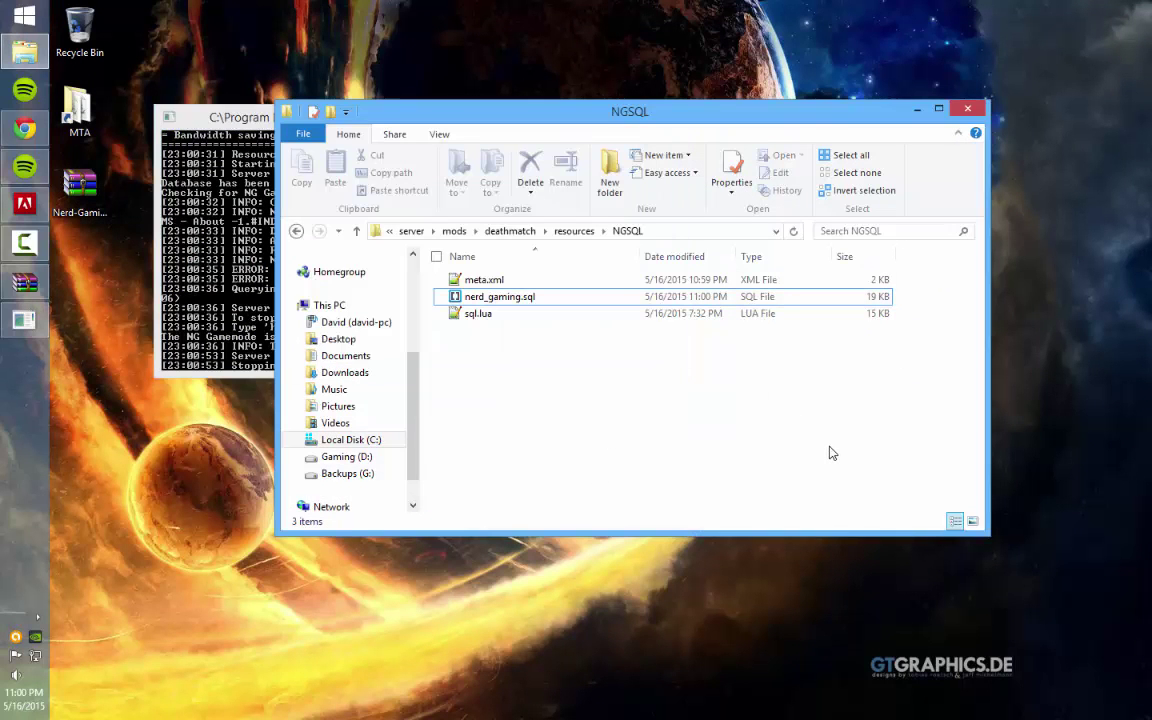
left_click(505, 297)
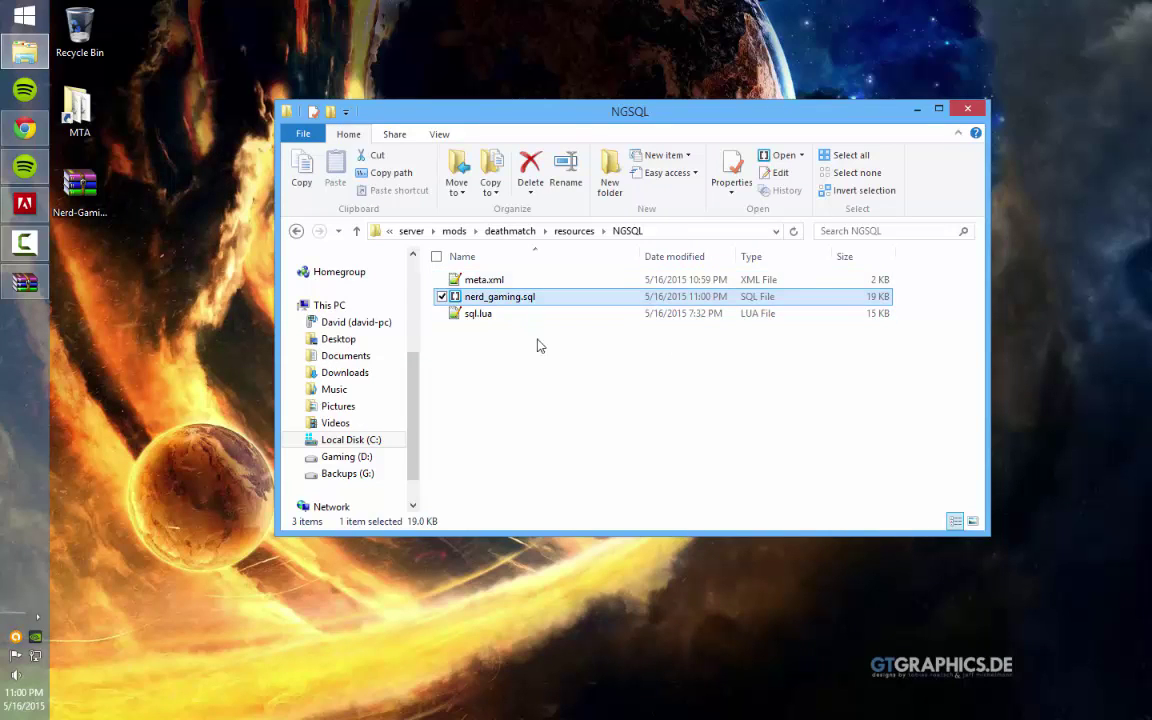
key("Delete")
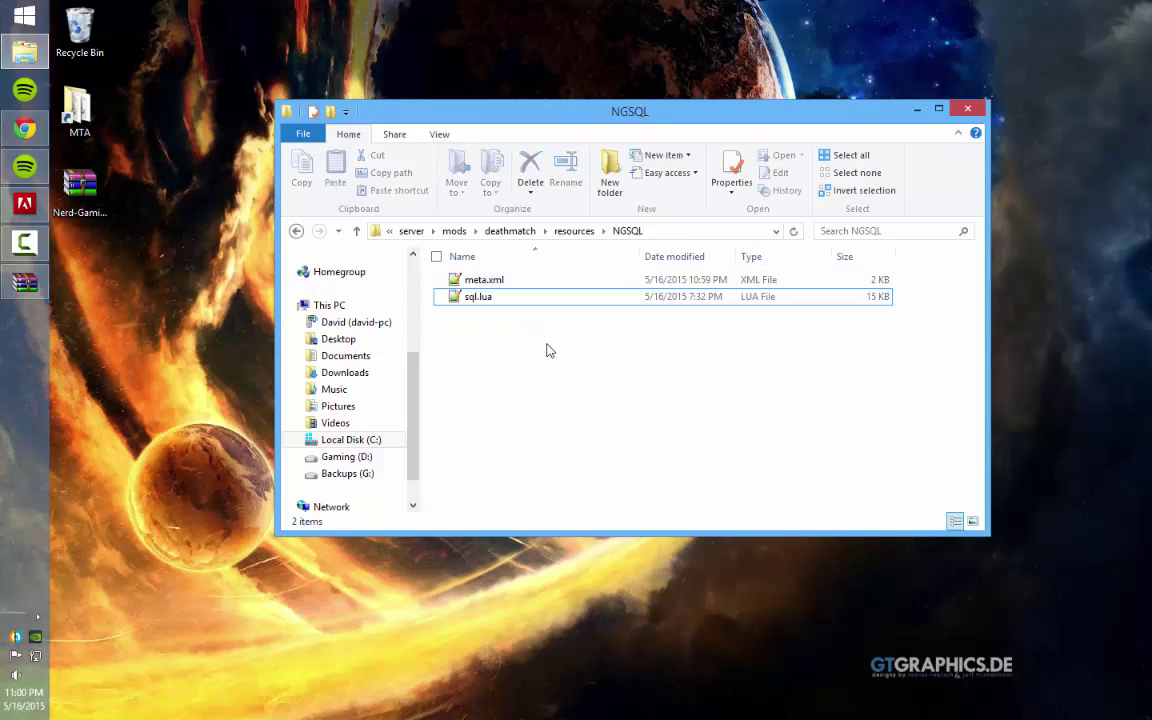
Switch to Chrome and open the Apache Friends XAMPP site from the xampp search results.
left_click(25, 132)
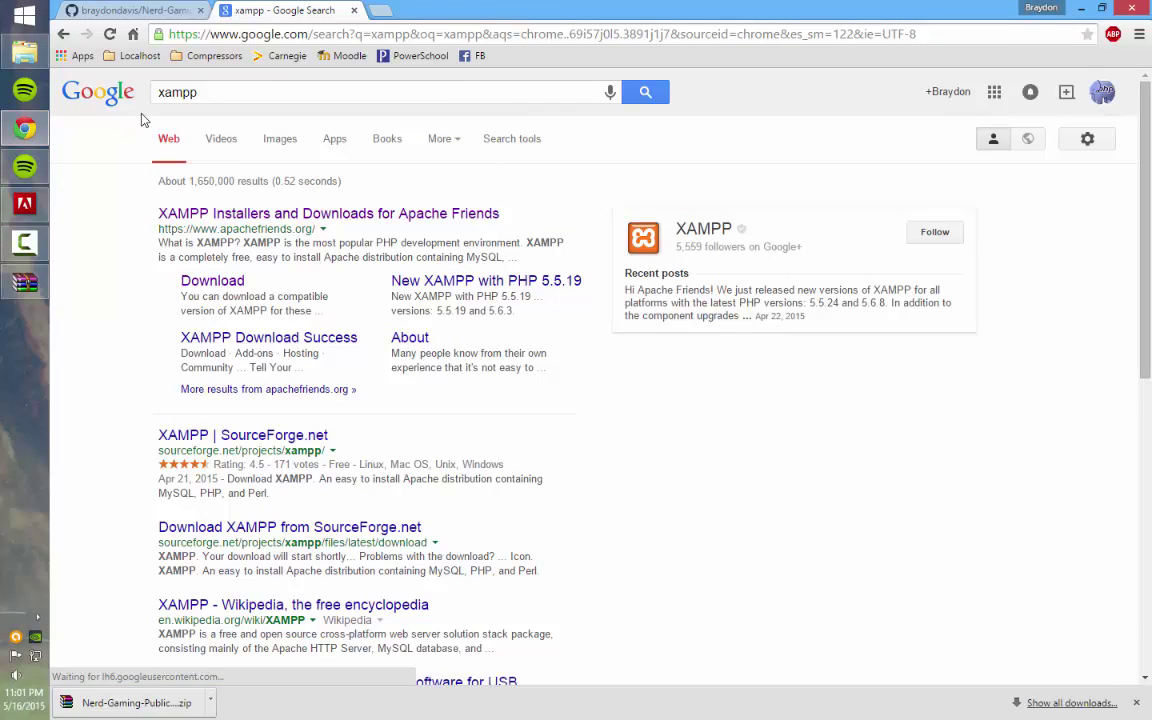
left_click_drag(260, 93, 166, 91)
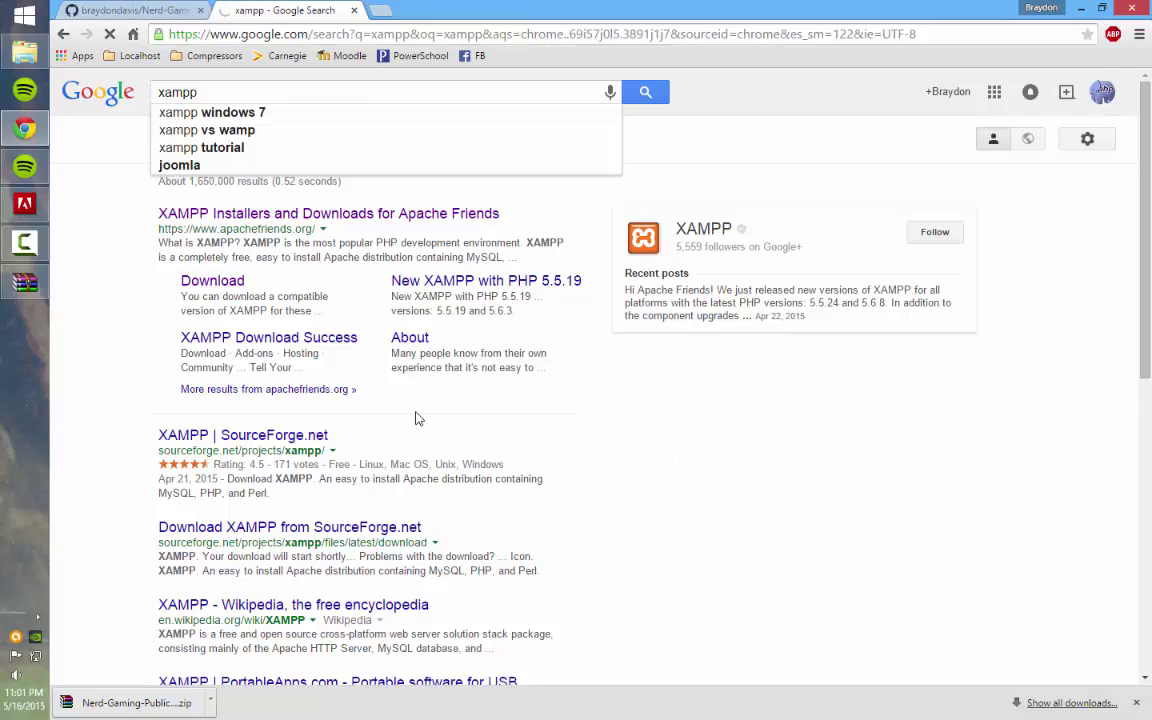
left_click(195, 213)
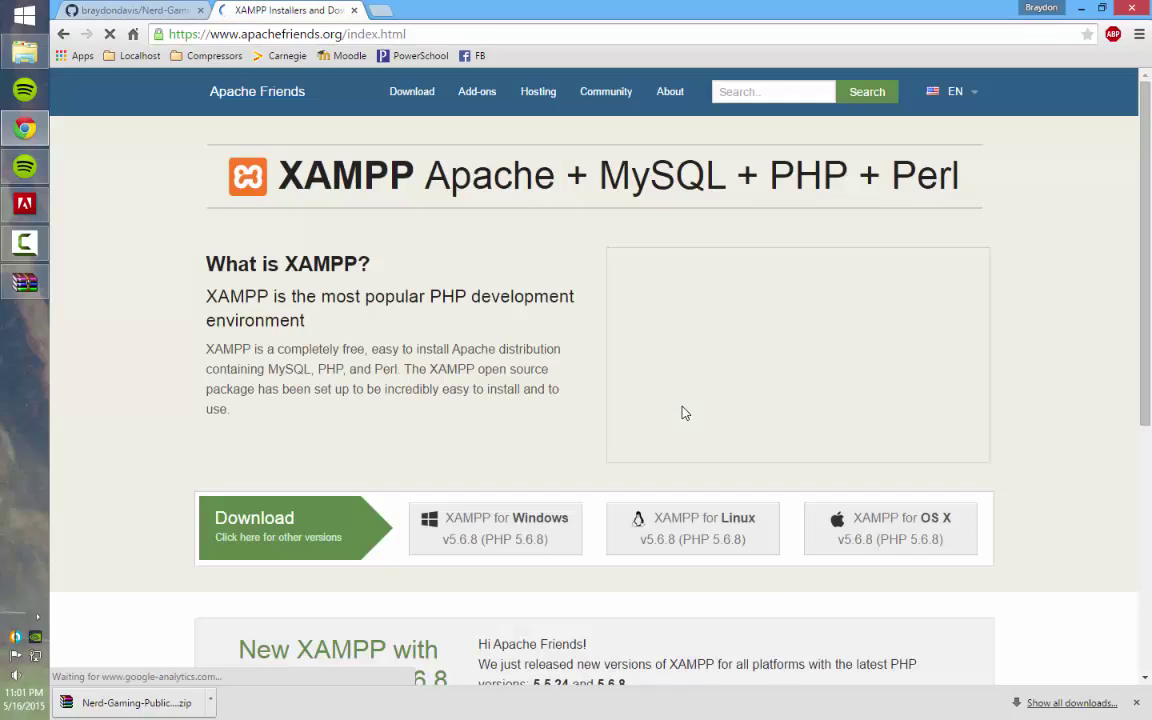
Start the XAMPP for Windows download from the home page, cancel saving the installer, and return to the XAMPP home page.
scroll(681, 412, "down", 3)
scroll(678, 416, "up", 3)
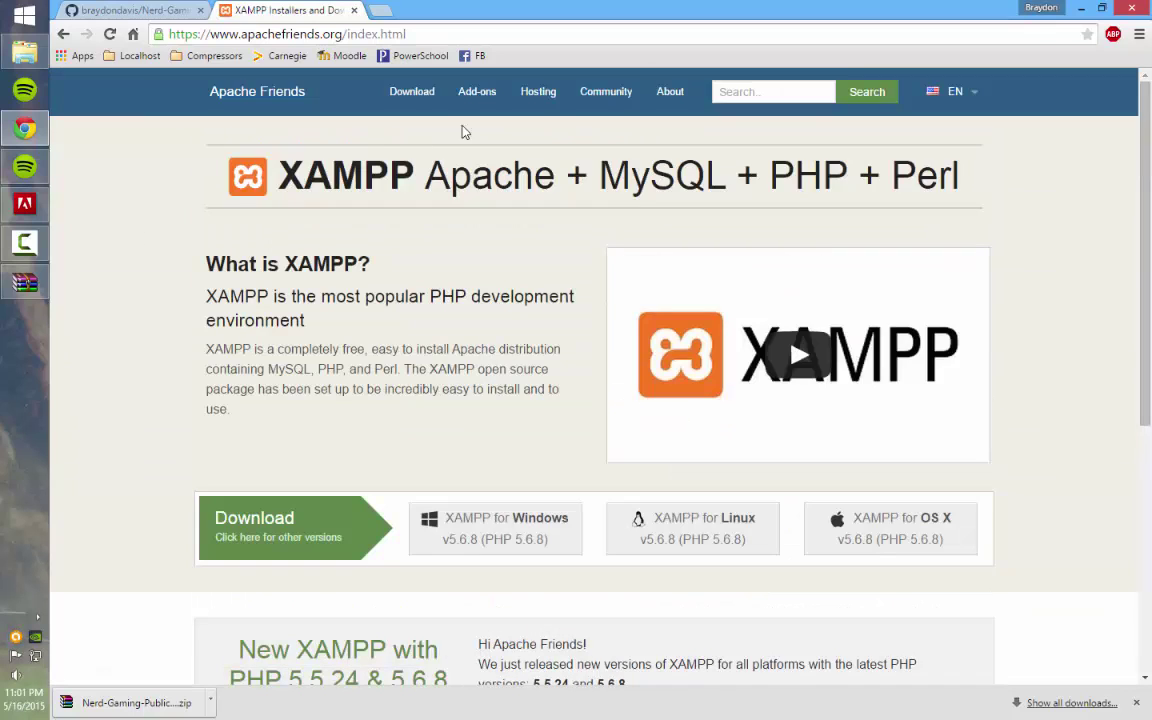
scroll(400, 450, "down", 2)
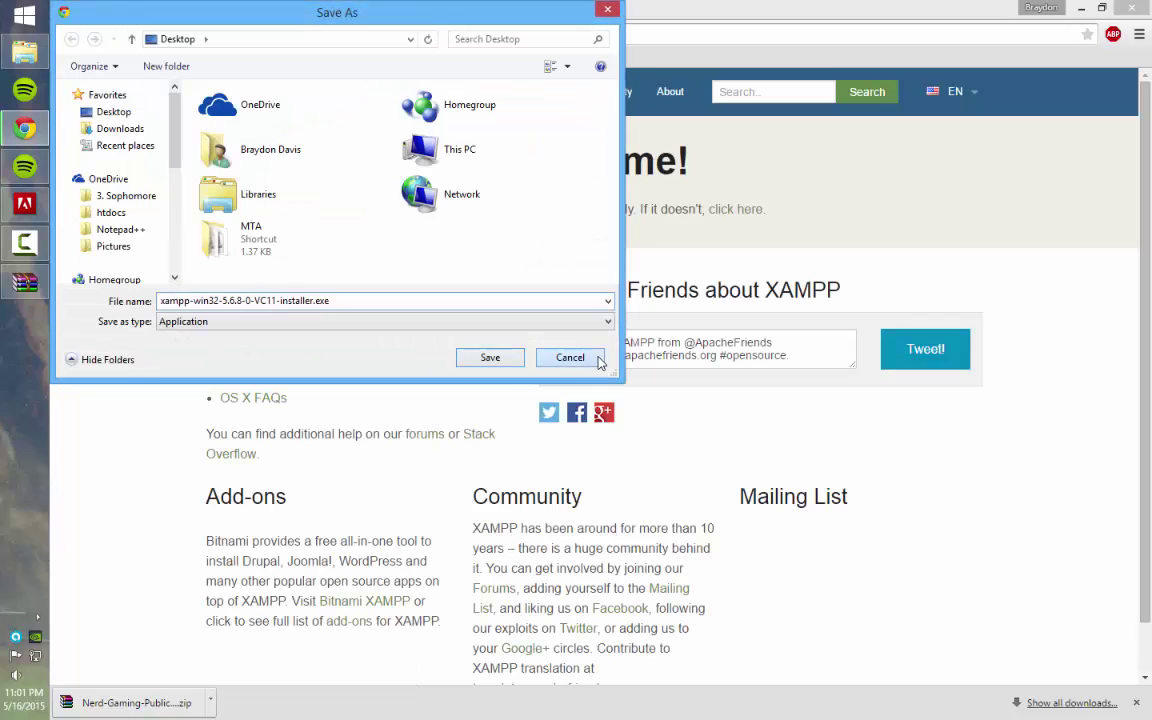
left_click(268, 8)
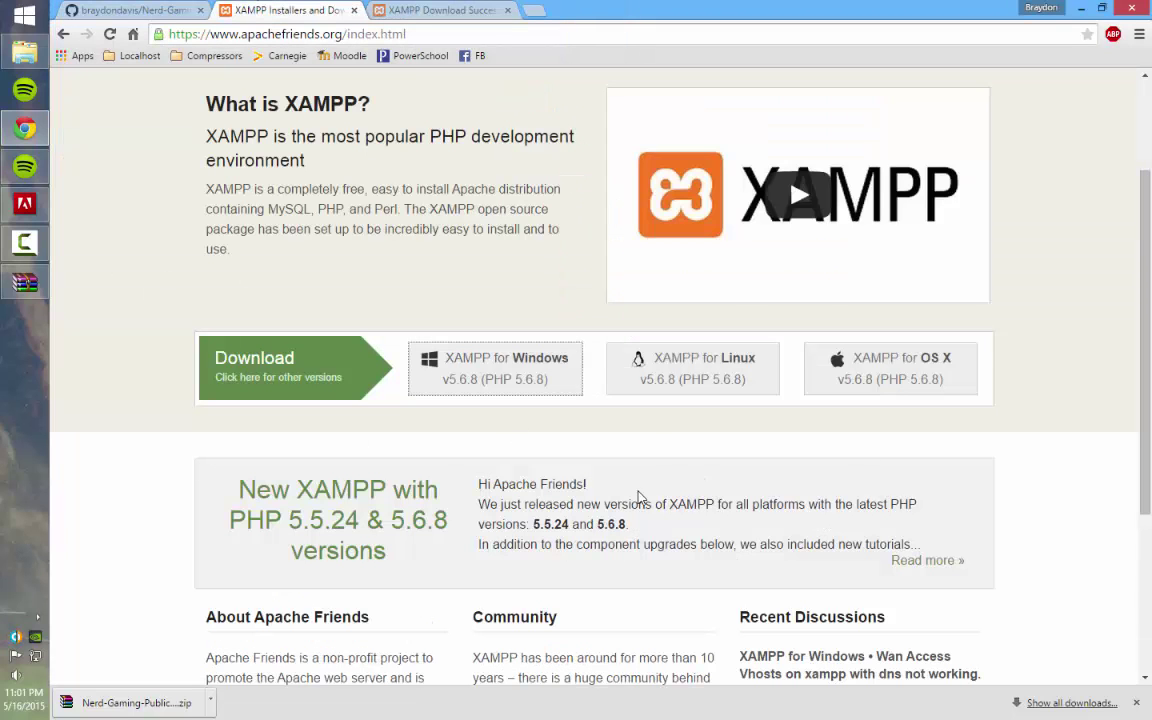
Open the XAMPP Download page and look through the versions offered for Windows, Linux and OS X.
scroll(558, 517, "down", 2)
scroll(558, 517, "up", 4)
left_click(411, 91)
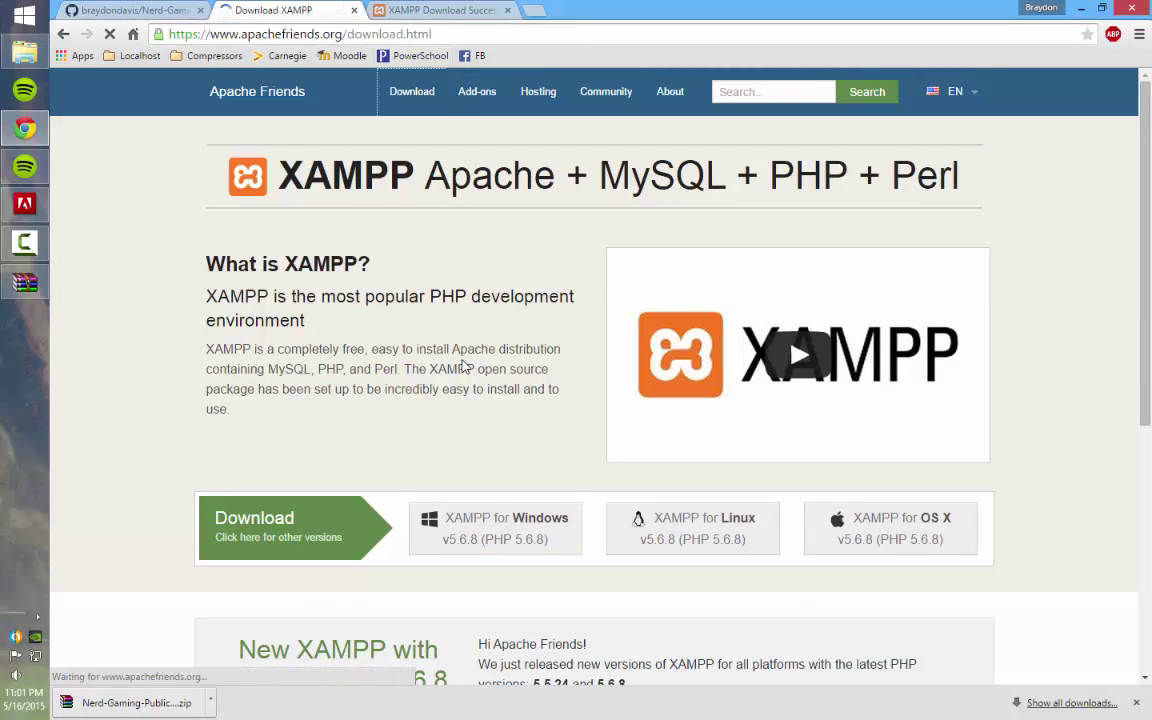
scroll(342, 476, "down", 6)
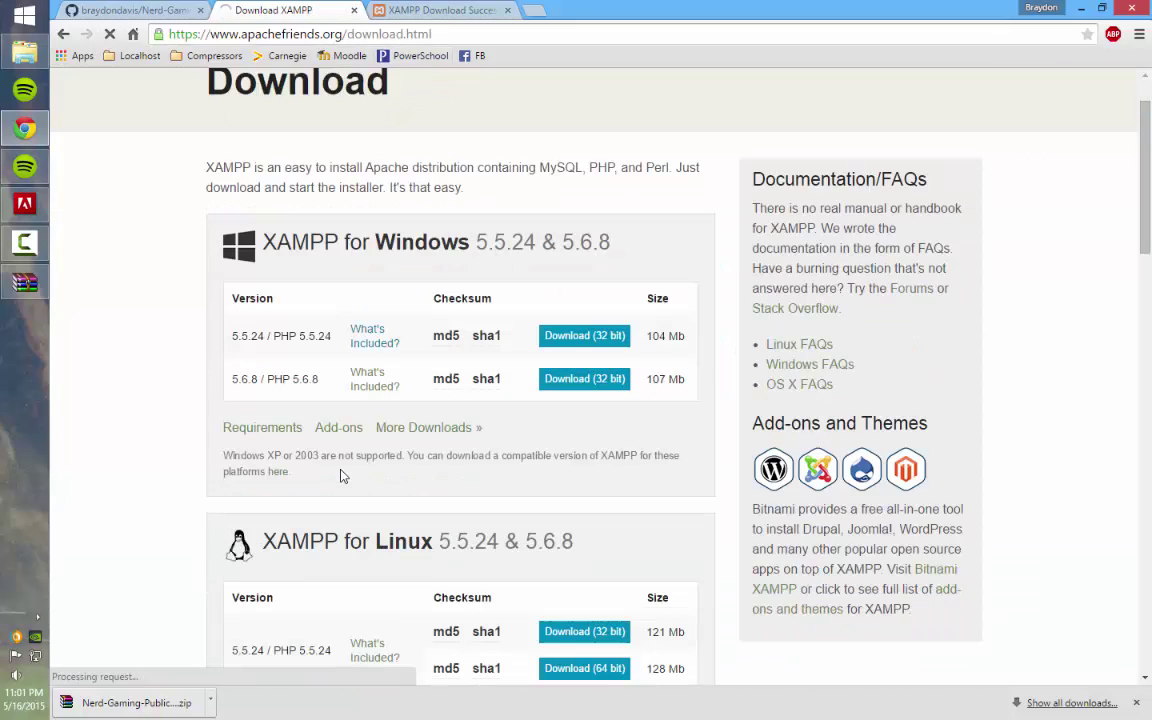
scroll(310, 605, "down", 3)
scroll(285, 560, "up", 8)
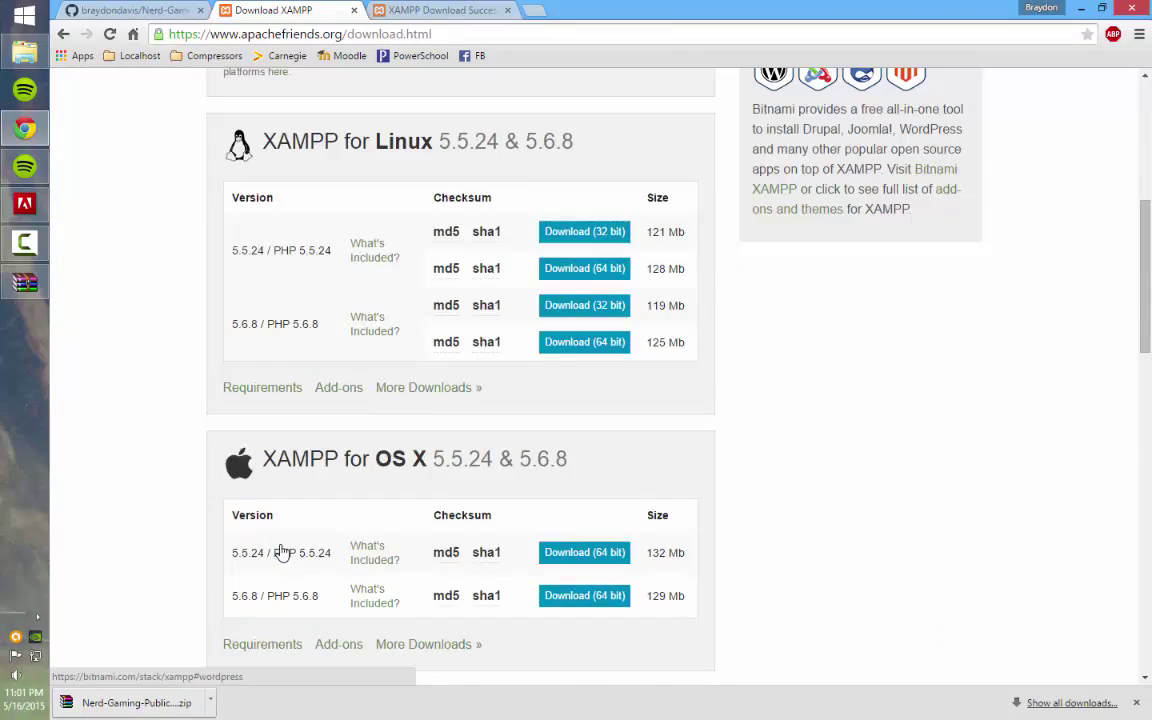
left_click_drag(372, 248, 478, 256)
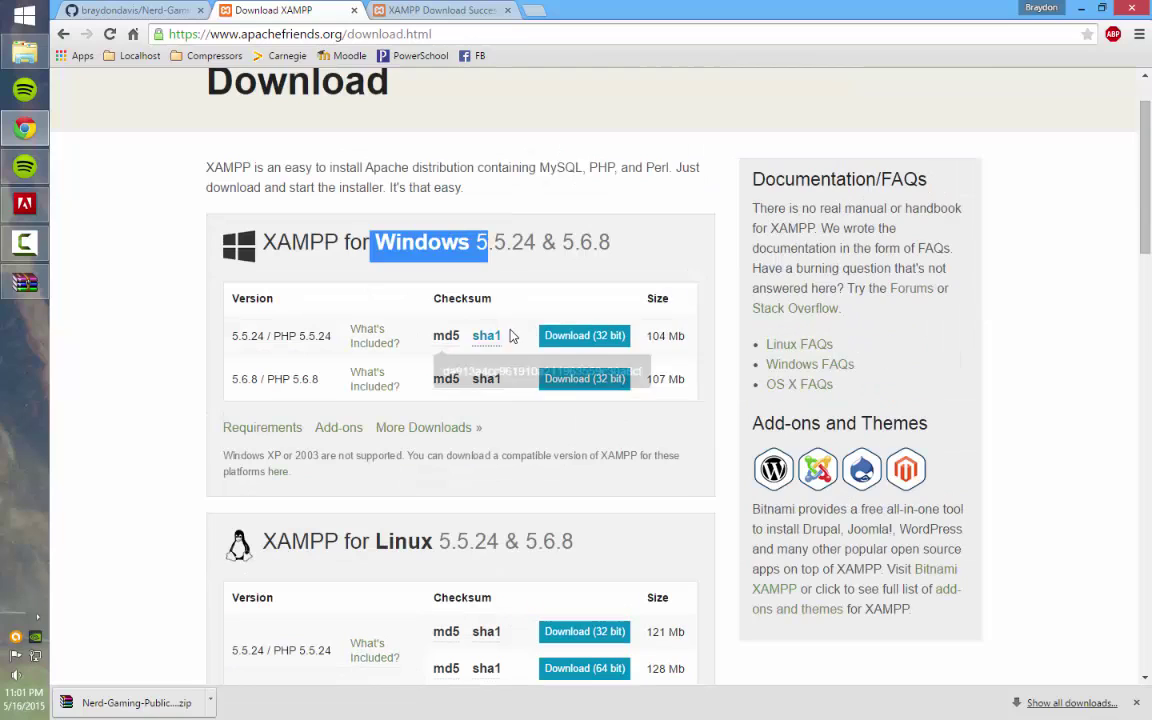
scroll(307, 541, "down", 1)
scroll(307, 541, "down", 2)
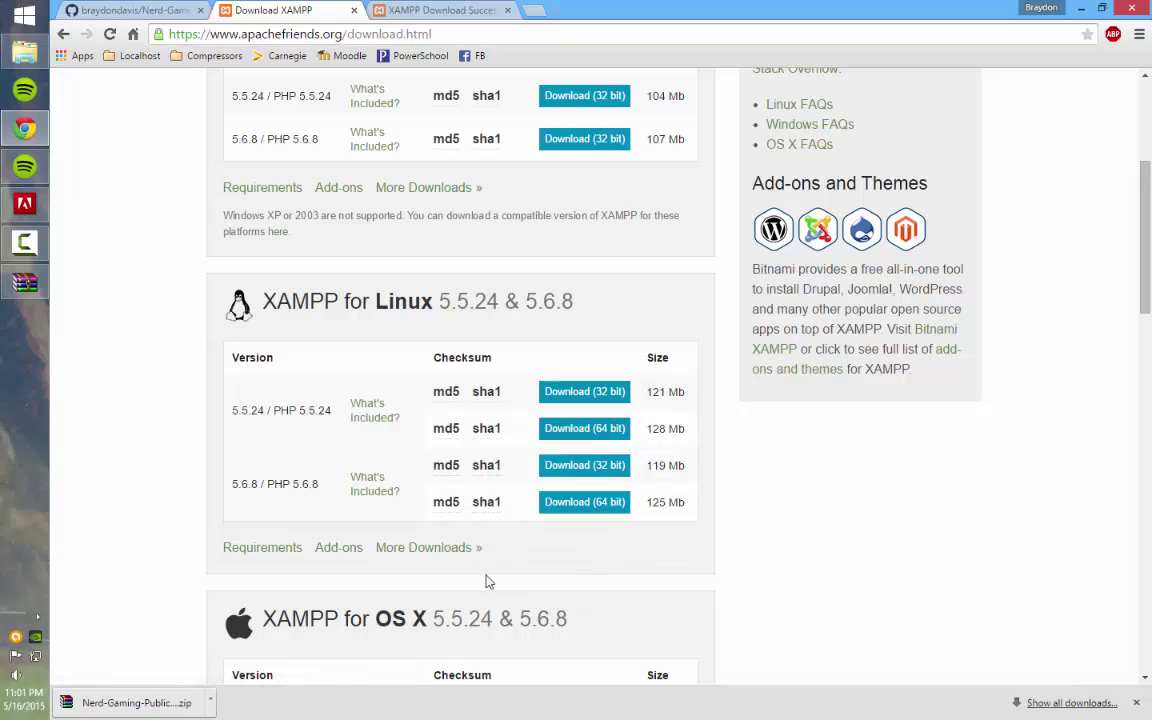
scroll(278, 582, "down", 2)
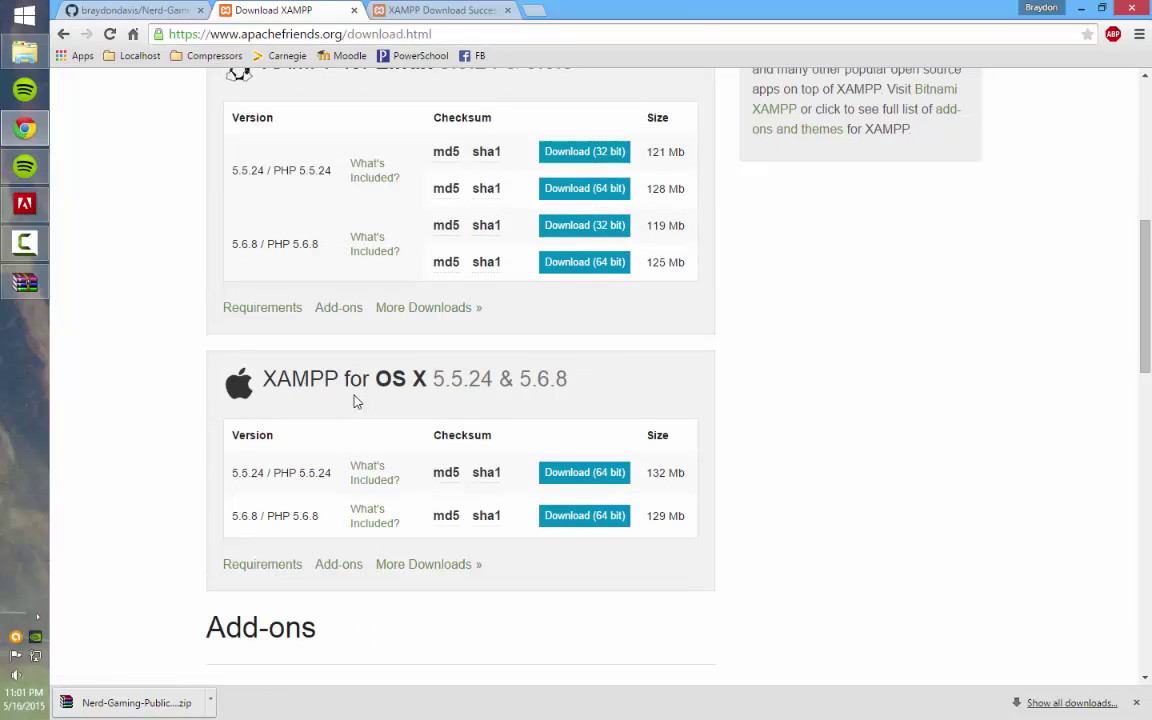
scroll(470, 627, "up", 6)
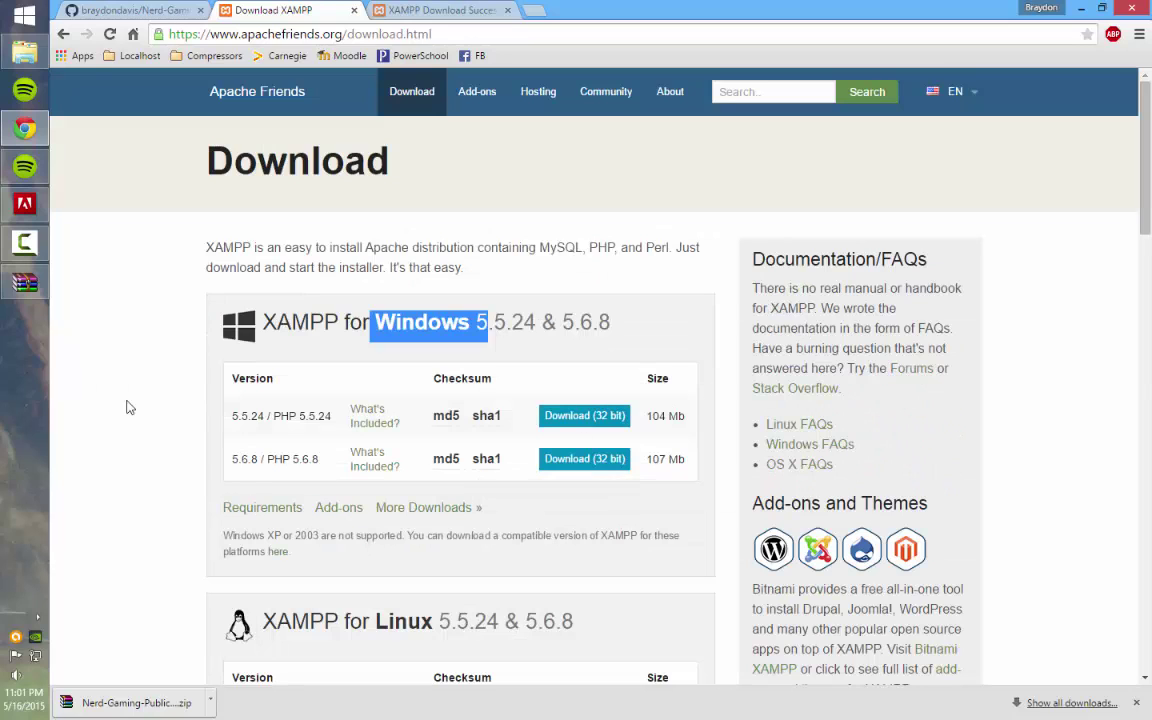
Start saving the 32-bit XAMPP 5.6.8 installer for Windows to the Desktop, and cancel the running download.
mouse_move(478, 425)
left_click(242, 463)
left_click_drag(232, 458, 267, 458)
left_click(267, 458)
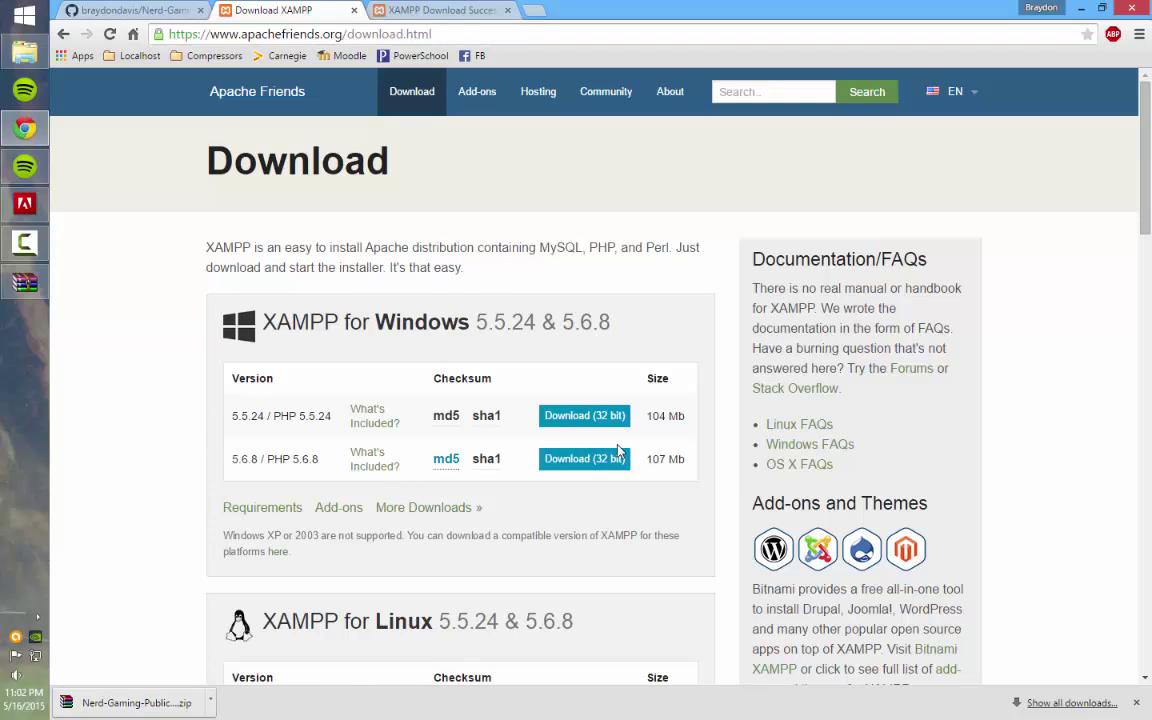
left_click(584, 459)
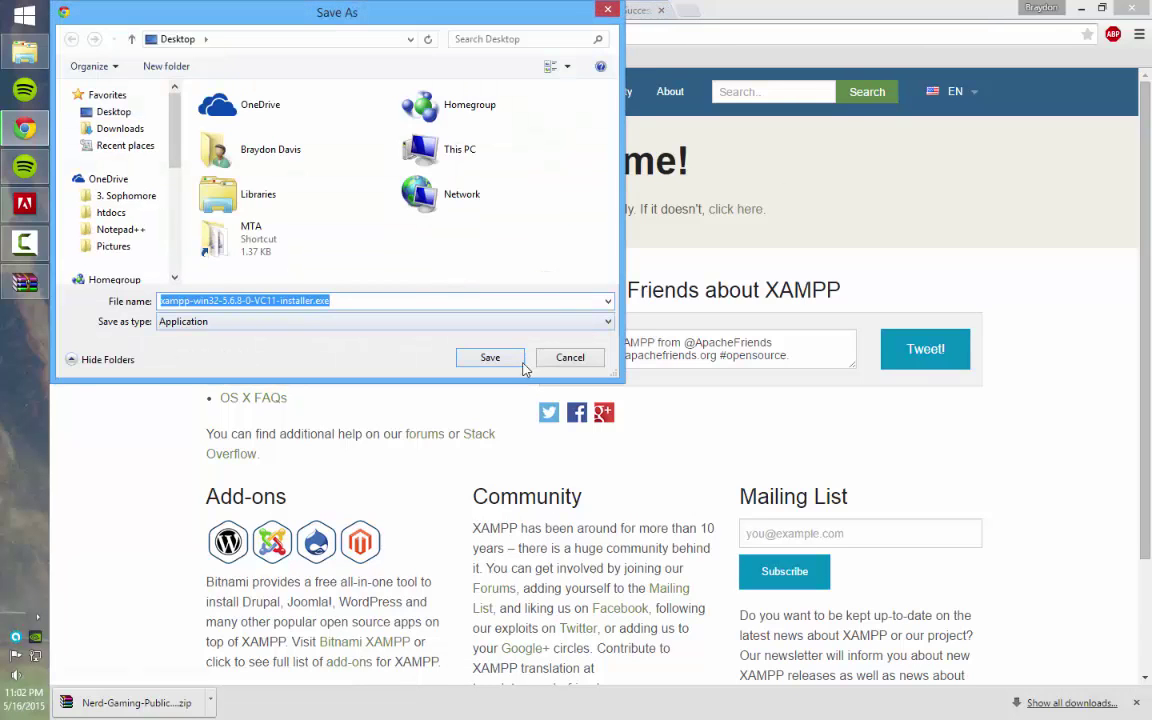
left_click(490, 357)
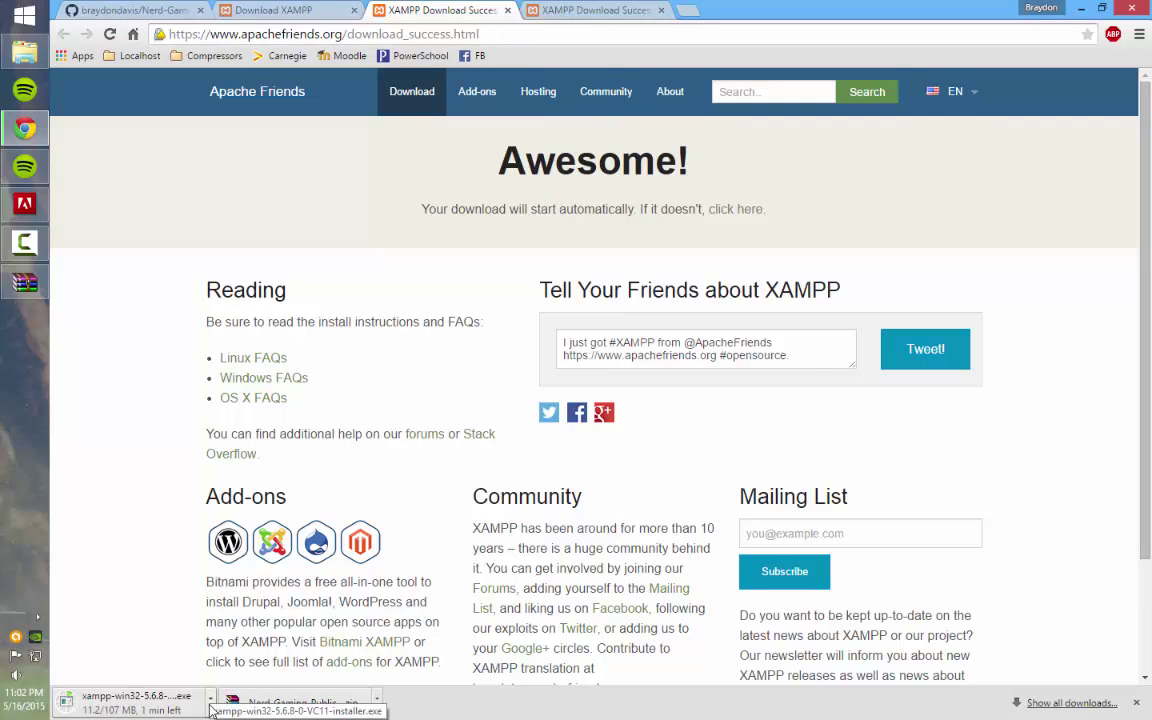
left_click(210, 698)
left_click(240, 674)
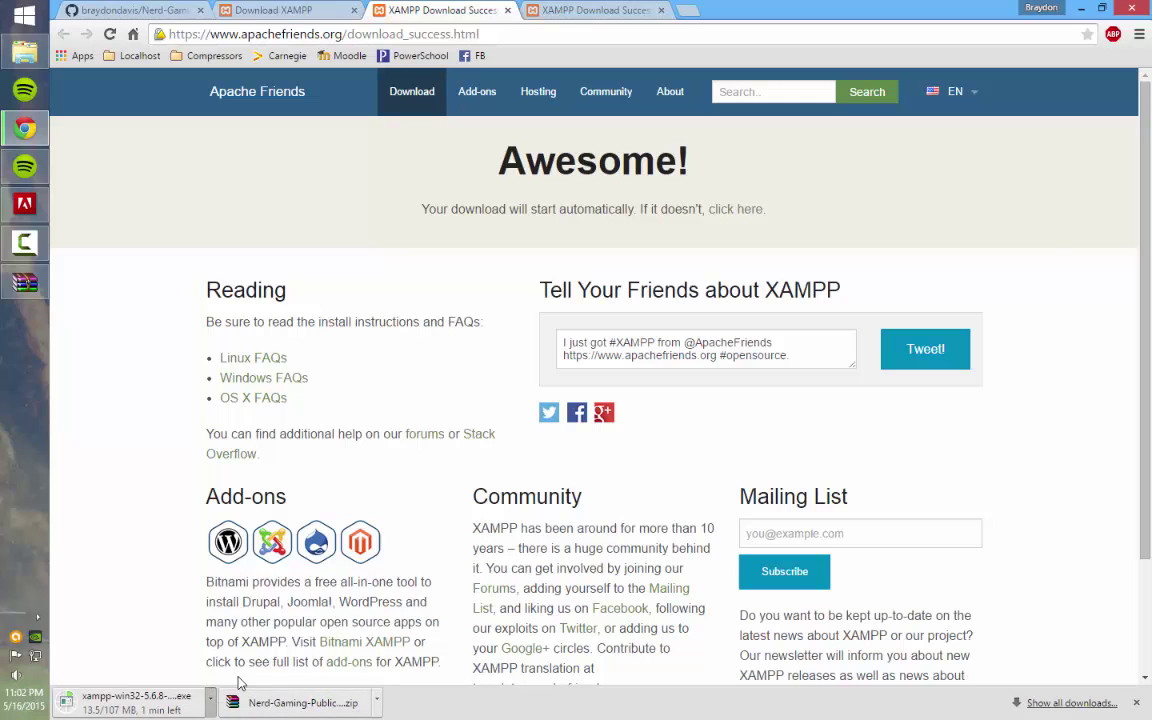
Minimize the Chrome and NGSQL folder windows and launch the XAMPP Control Panel as administrator from the Start screen.
left_click(1081, 8)
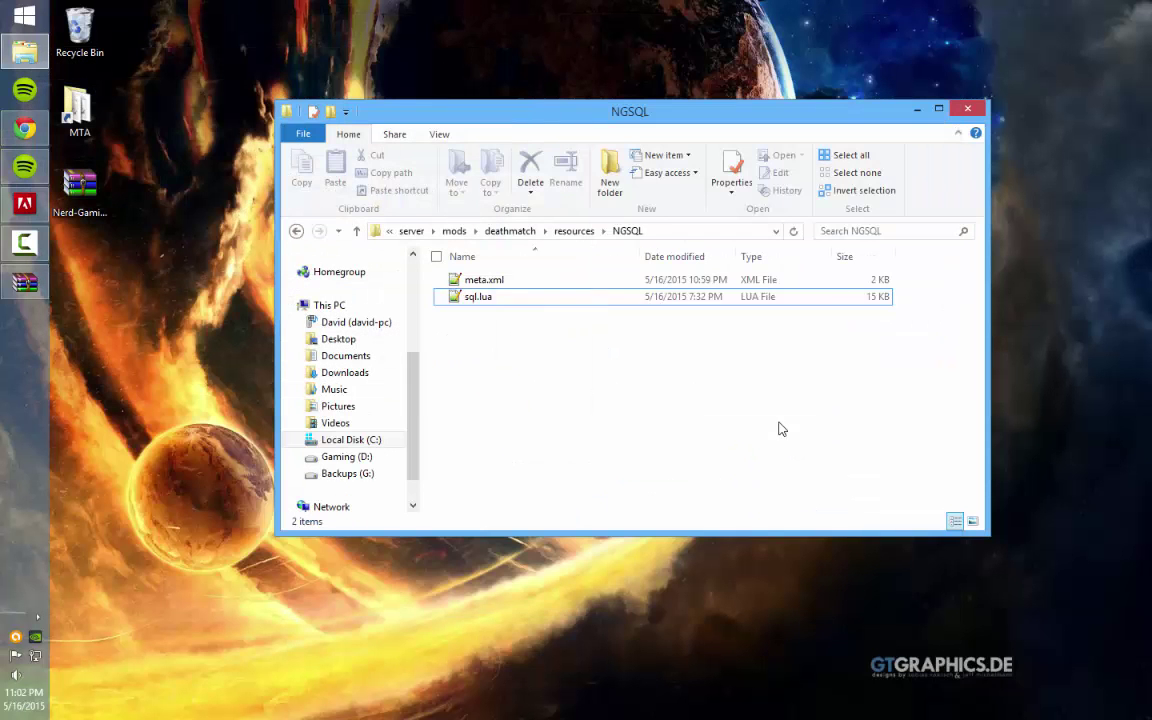
left_click(914, 108)
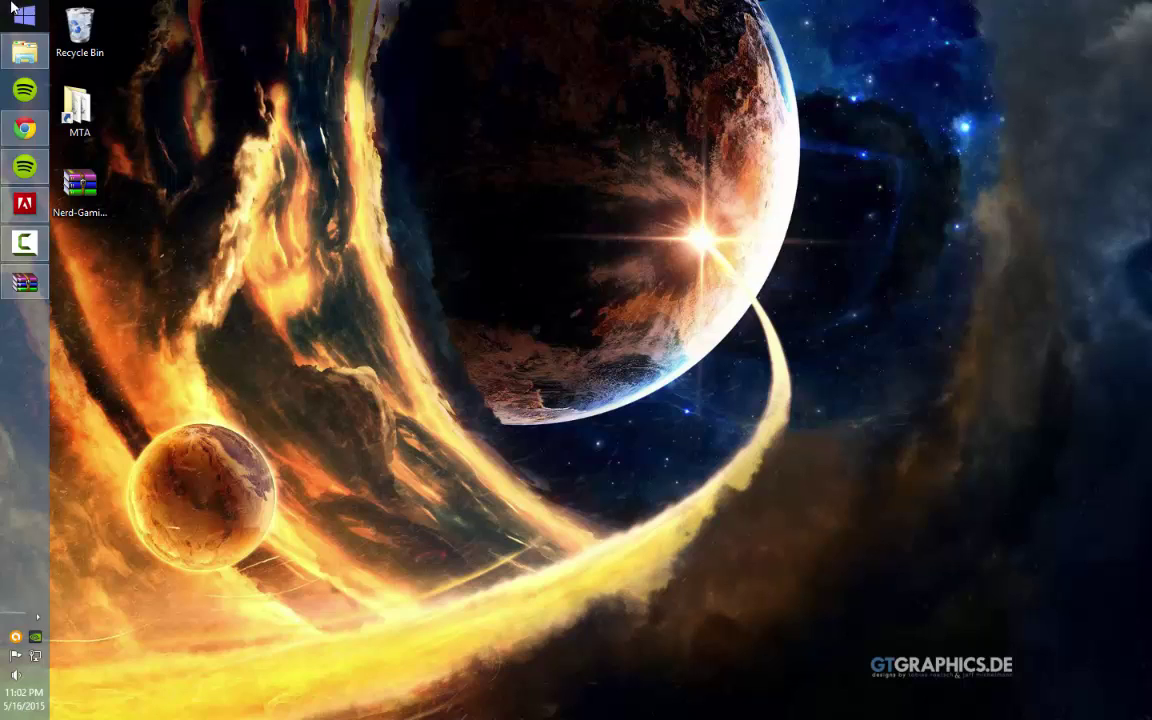
key("super")
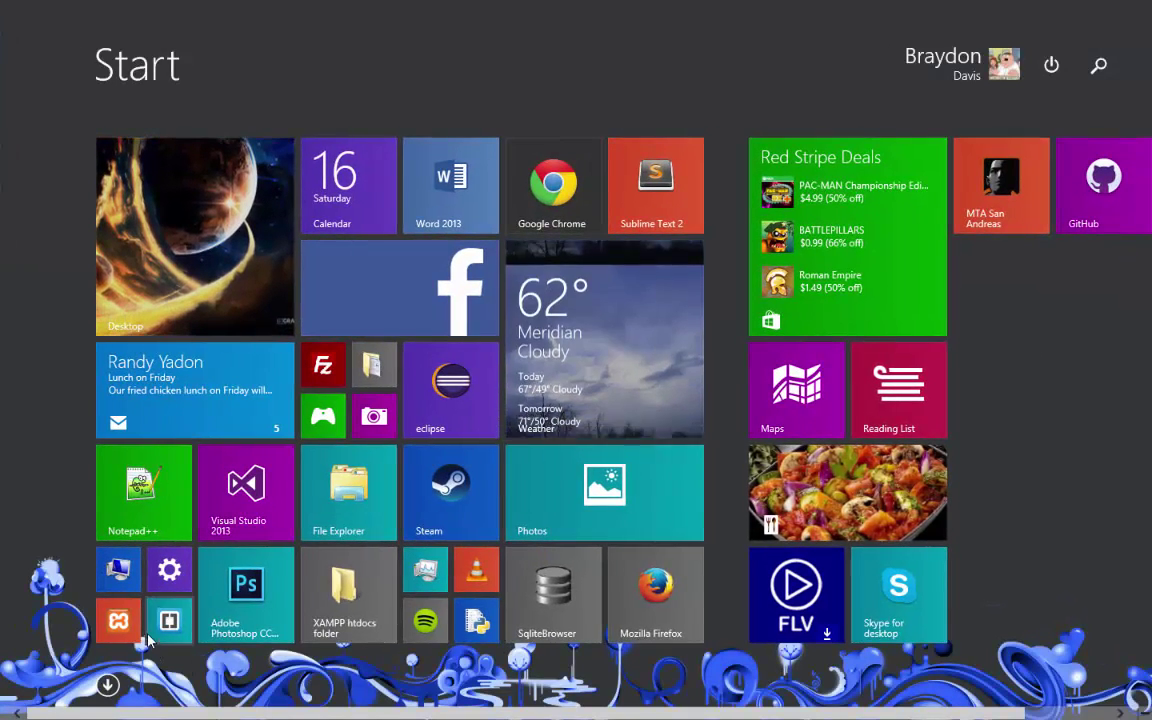
right_click(130, 500)
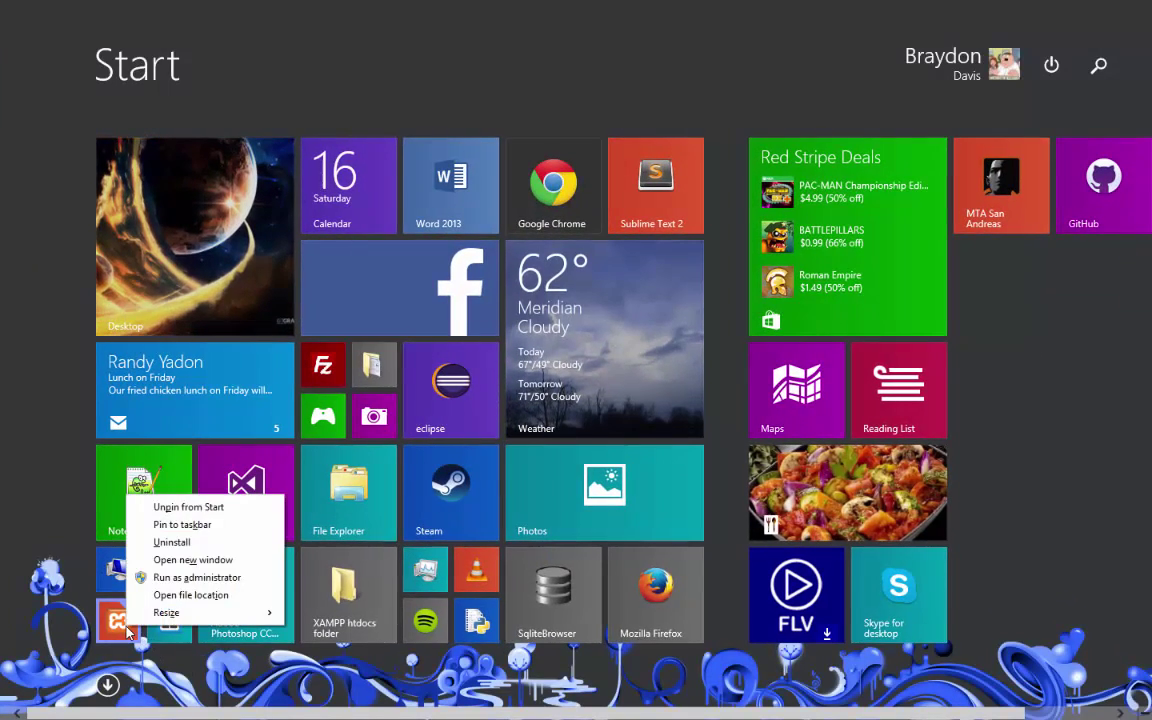
left_click(172, 580)
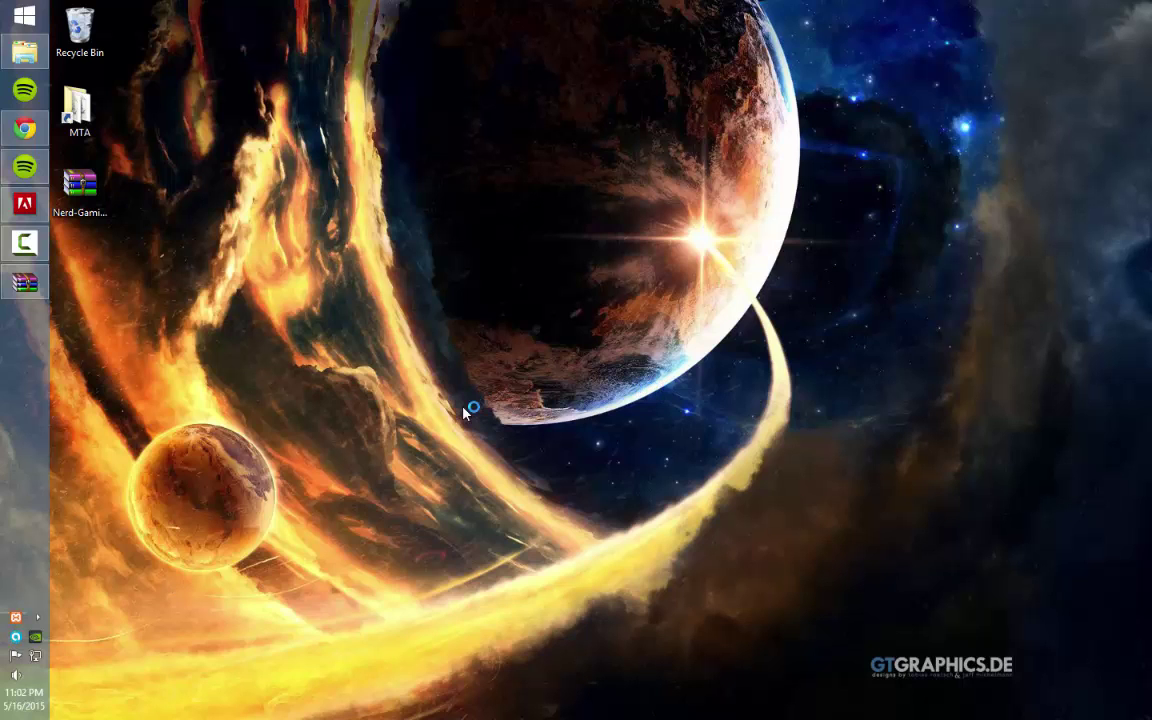
Switch to Chrome, close the three XAMPP download pages, and minimize the browser to return to the desktop.
left_click(24, 128)
left_click(507, 10)
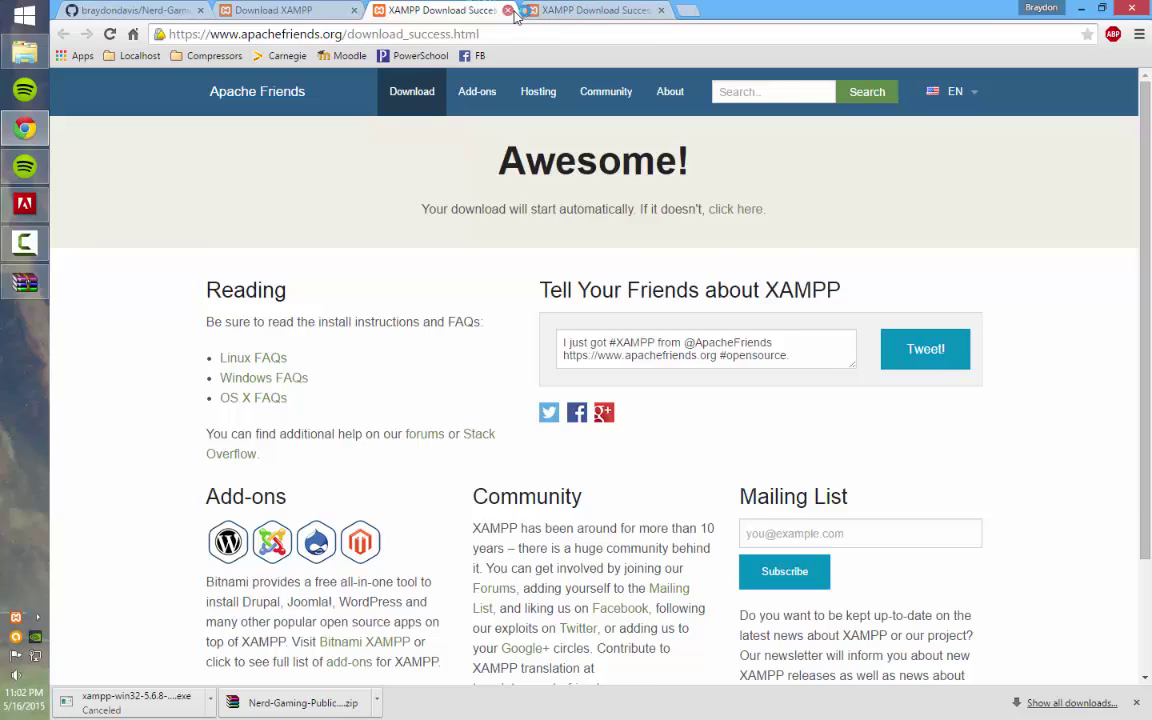
left_click(507, 10)
left_click(354, 10)
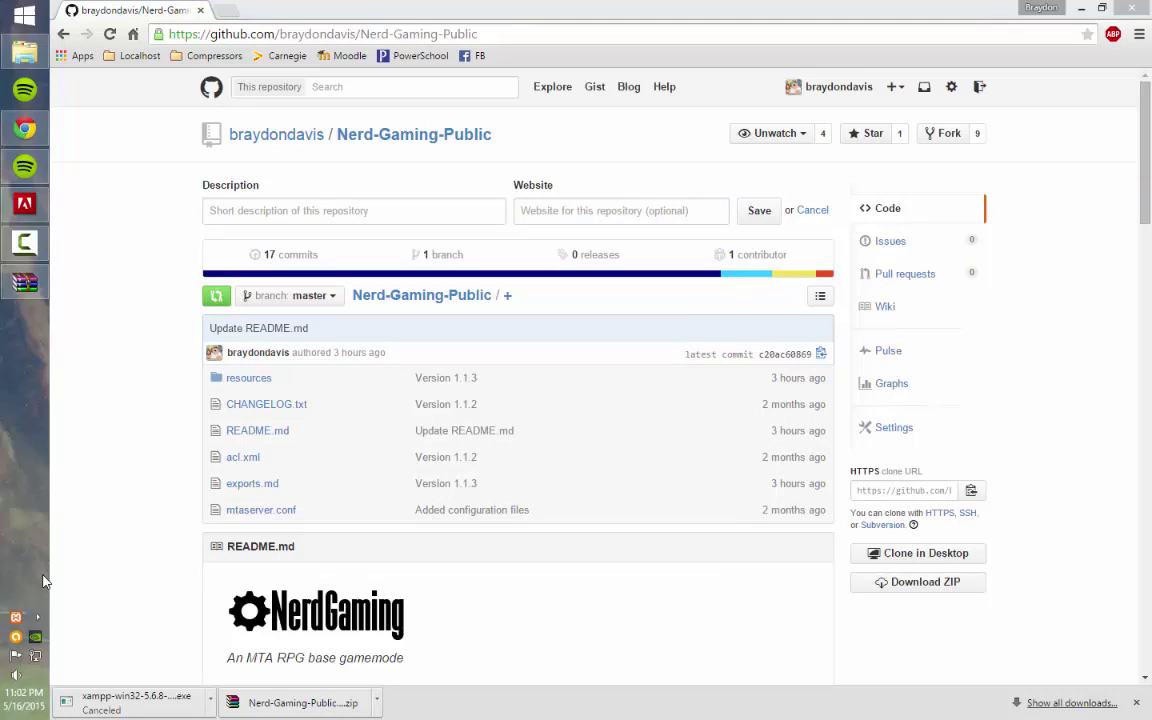
left_click(1081, 8)
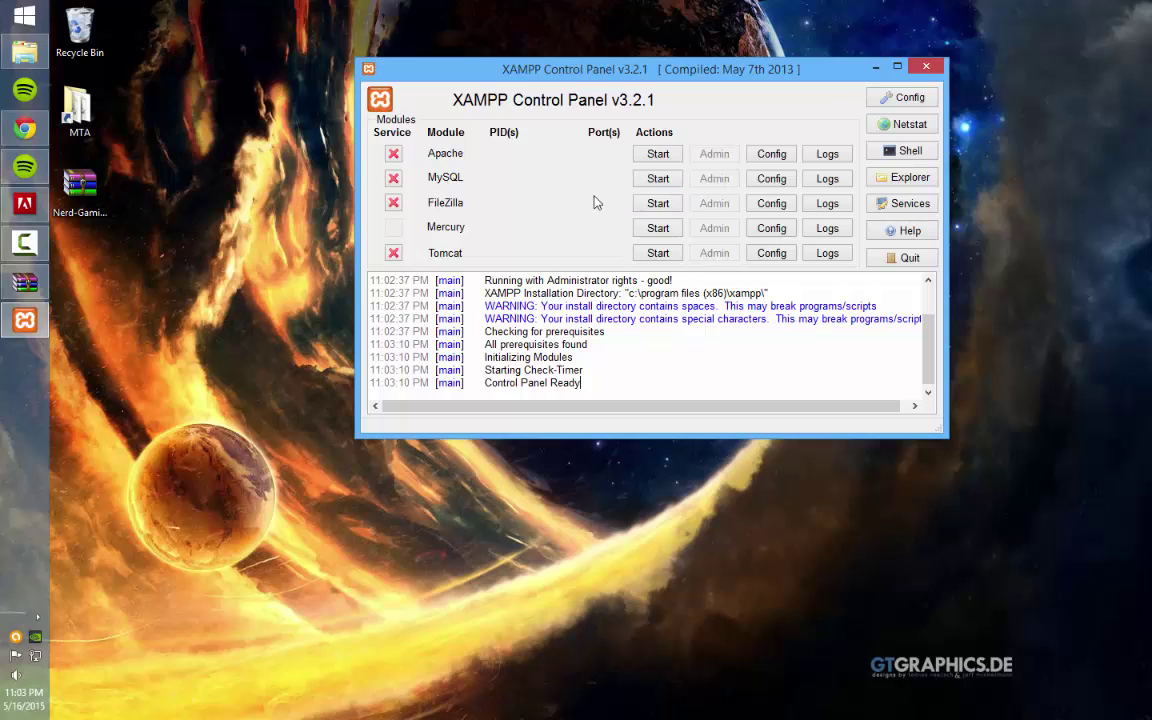
Start the Apache and MySQL modules in the XAMPP Control Panel.
left_click(658, 153)
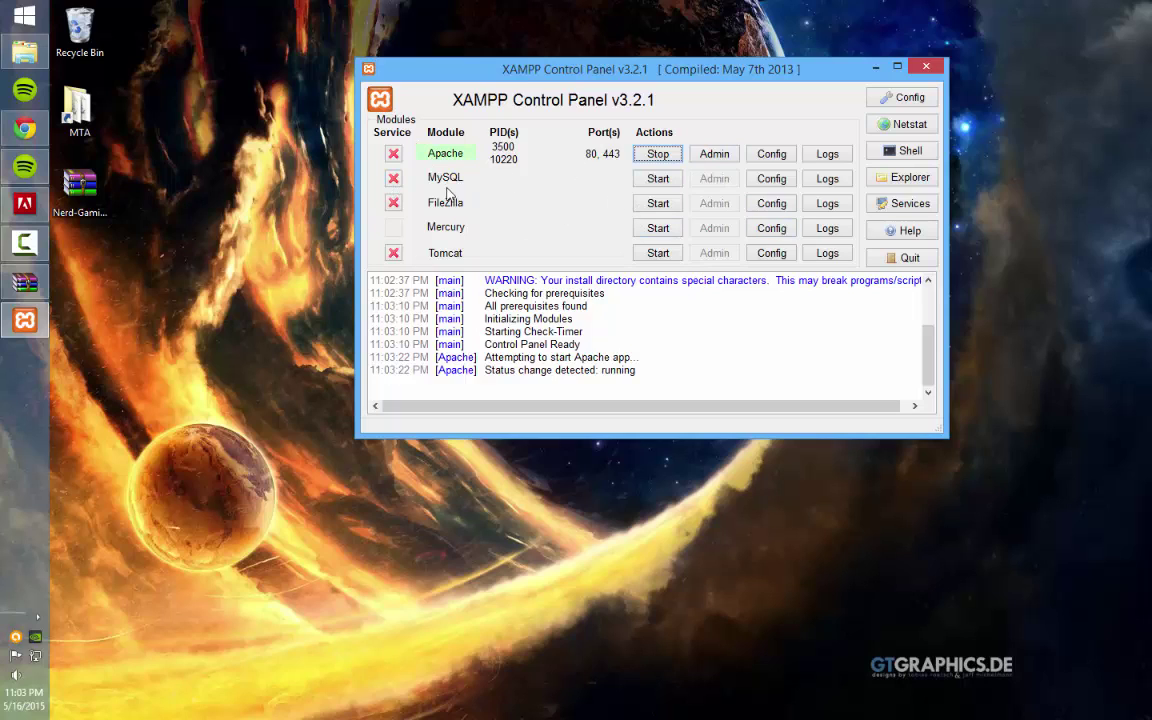
left_click(648, 177)
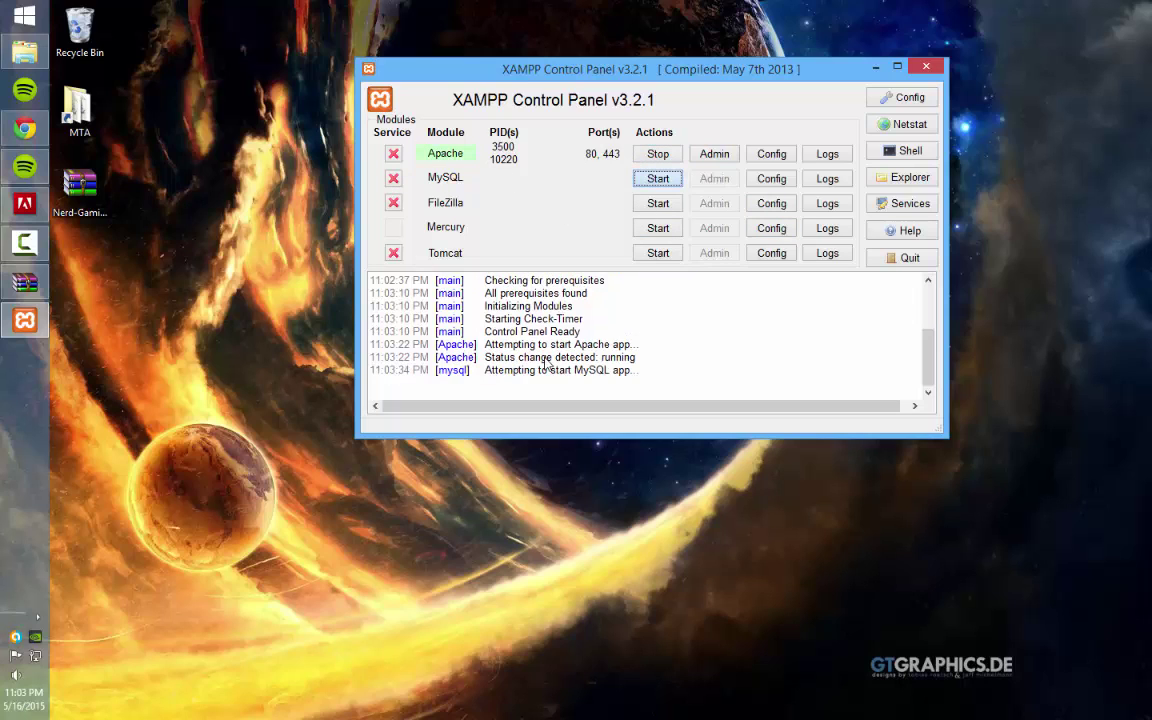
left_click(25, 128)
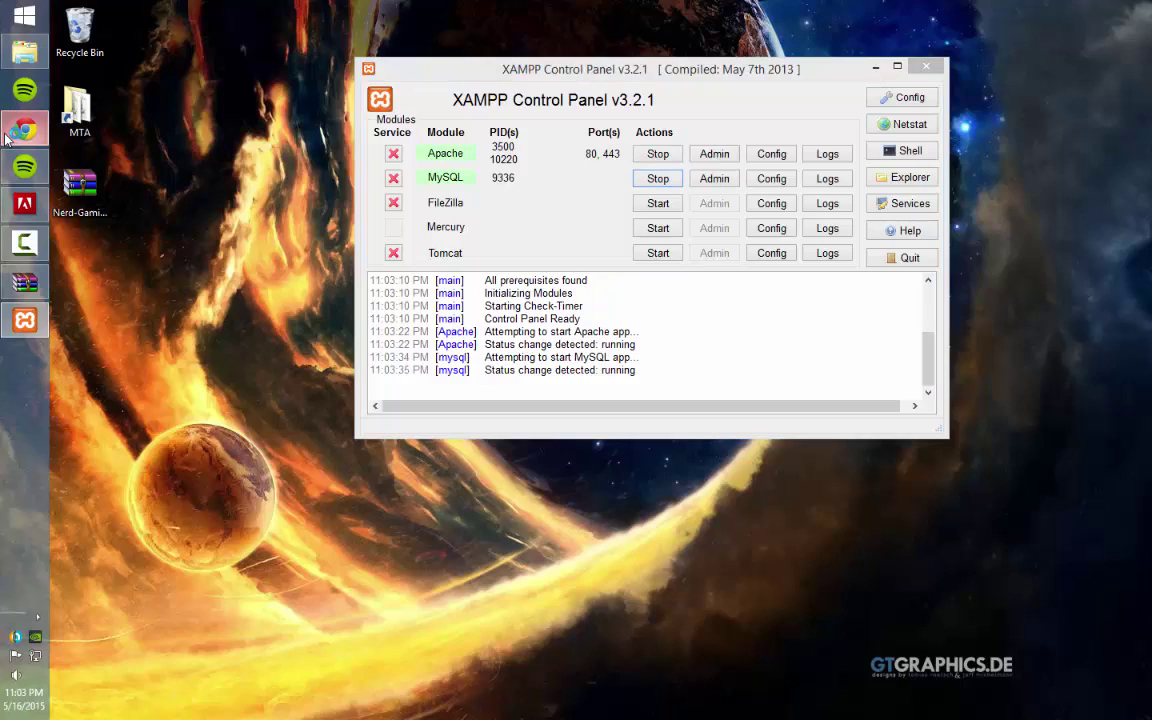
left_click(26, 316)
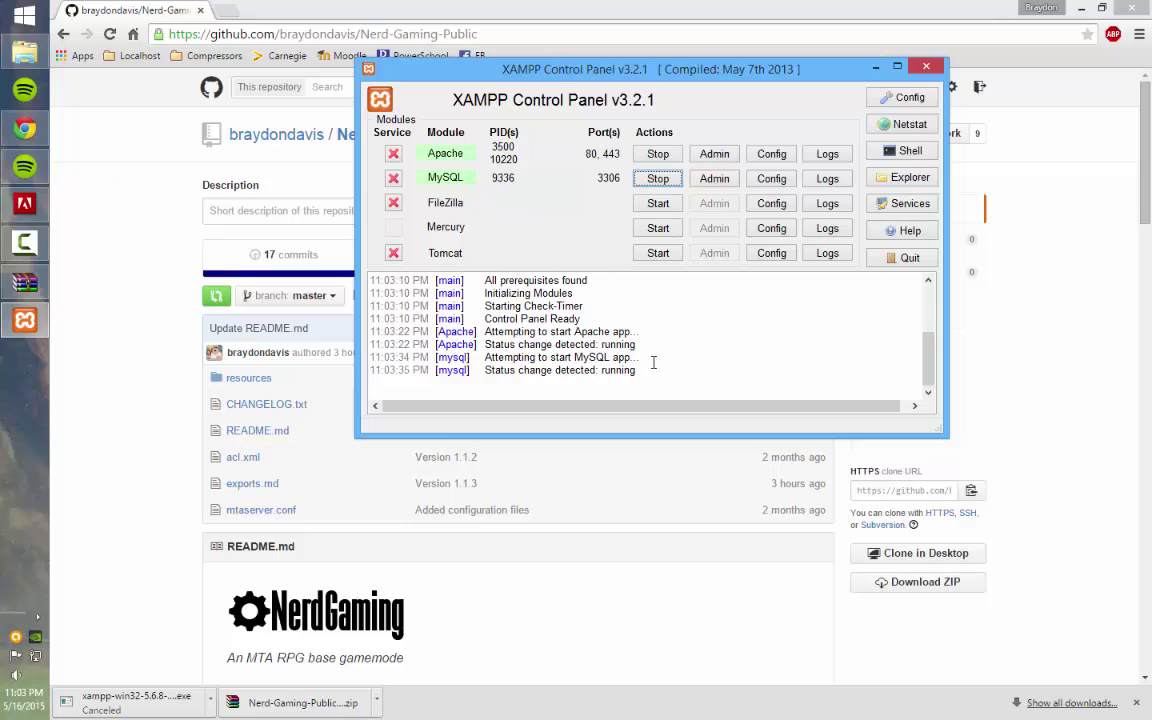
Look through the XAMPP log messages about the Apache and MySQL start-up.
left_click_drag(653, 362, 445, 254)
left_click(611, 340)
scroll(611, 340, "down", 5)
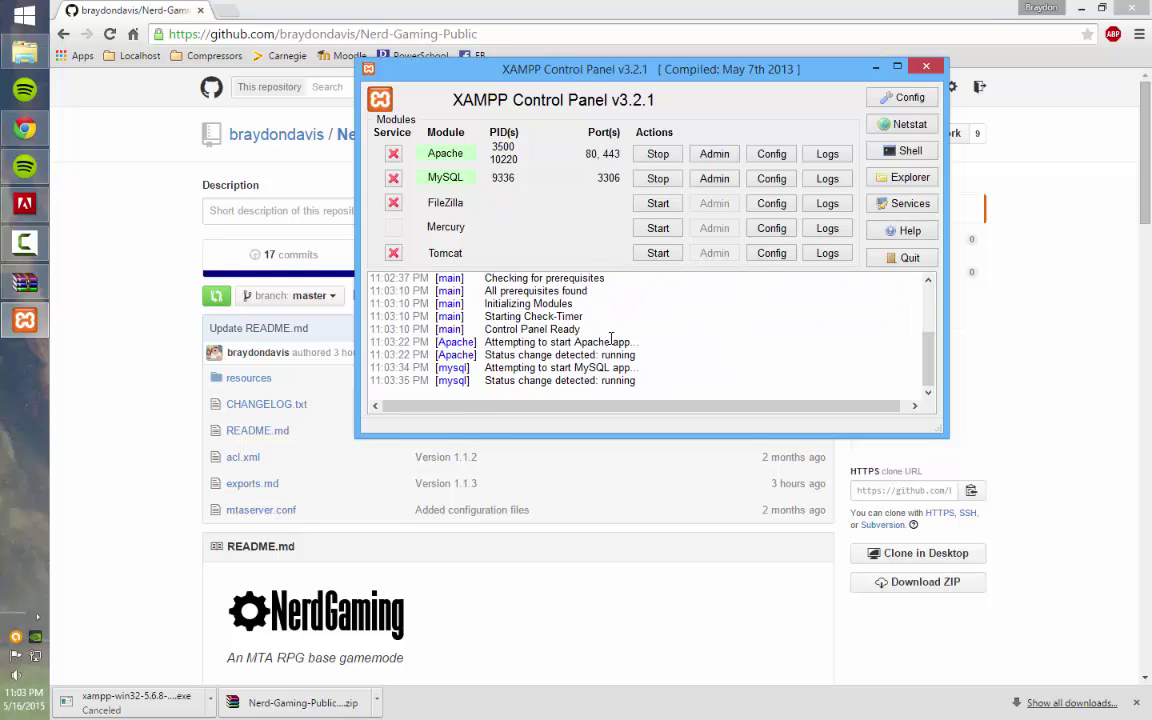
left_click_drag(699, 384, 715, 332)
left_click(698, 334)
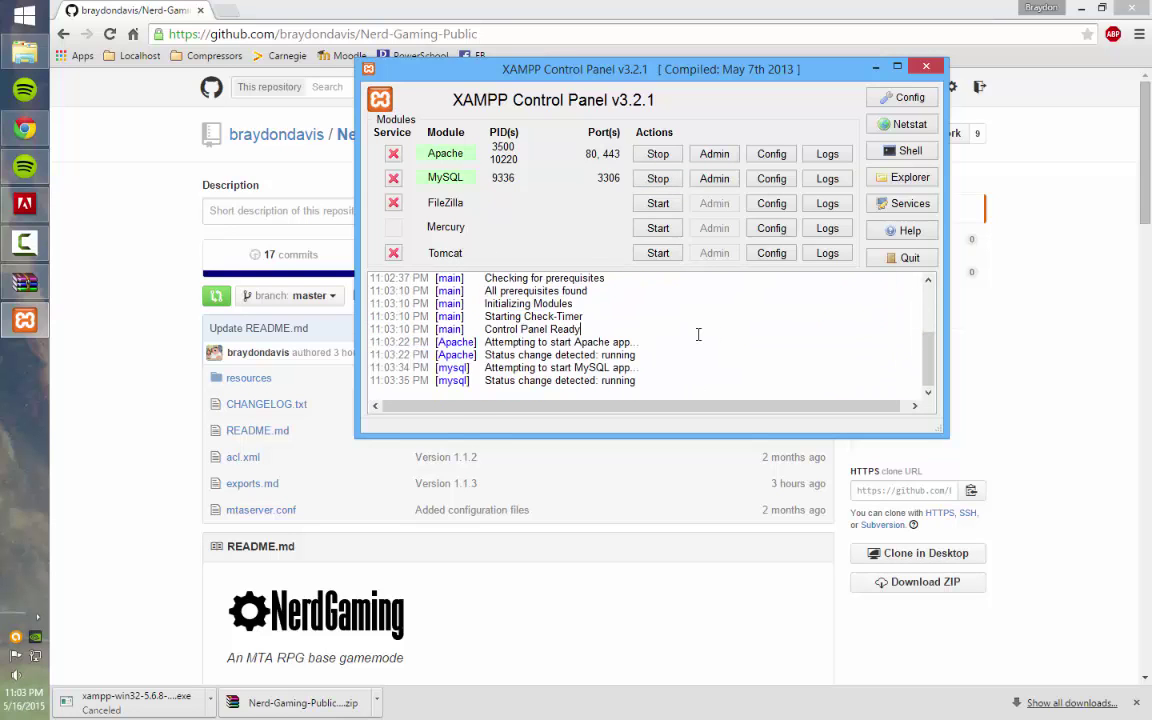
left_click_drag(648, 300, 676, 424)
left_click(640, 316)
Switch to Chrome and open localhost/phpmyadmin, checking the XAMPP Control Panel while the page loads.
left_click(388, 33)
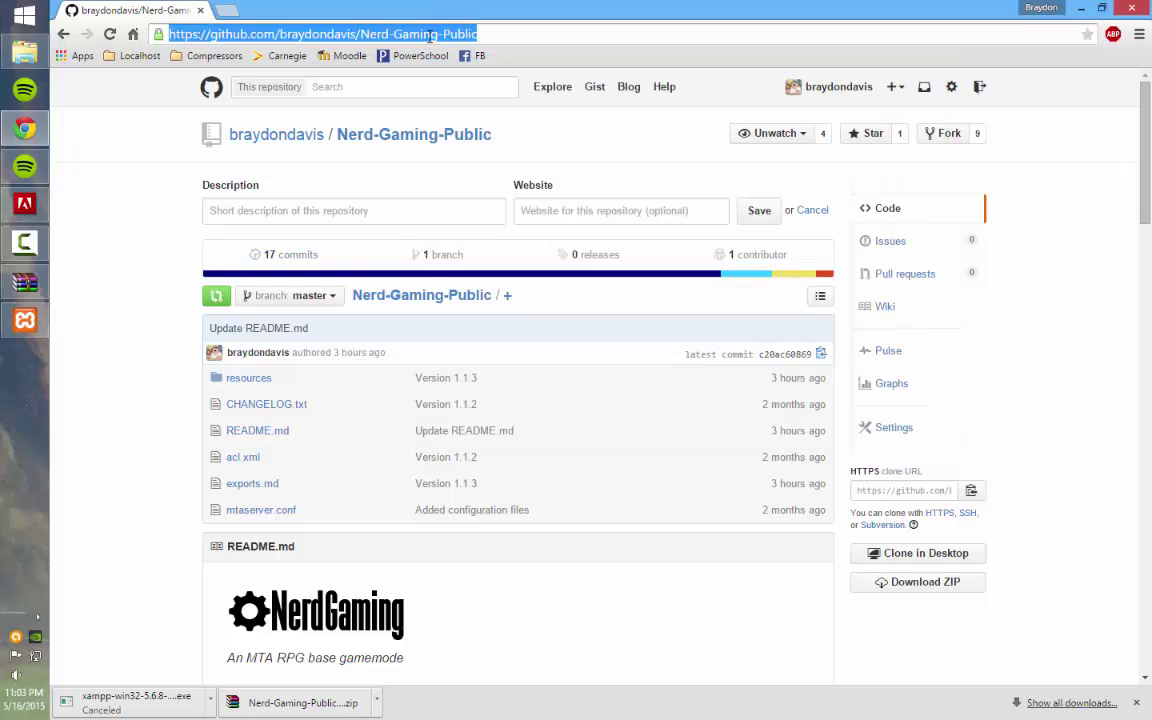
type("localhost/p")
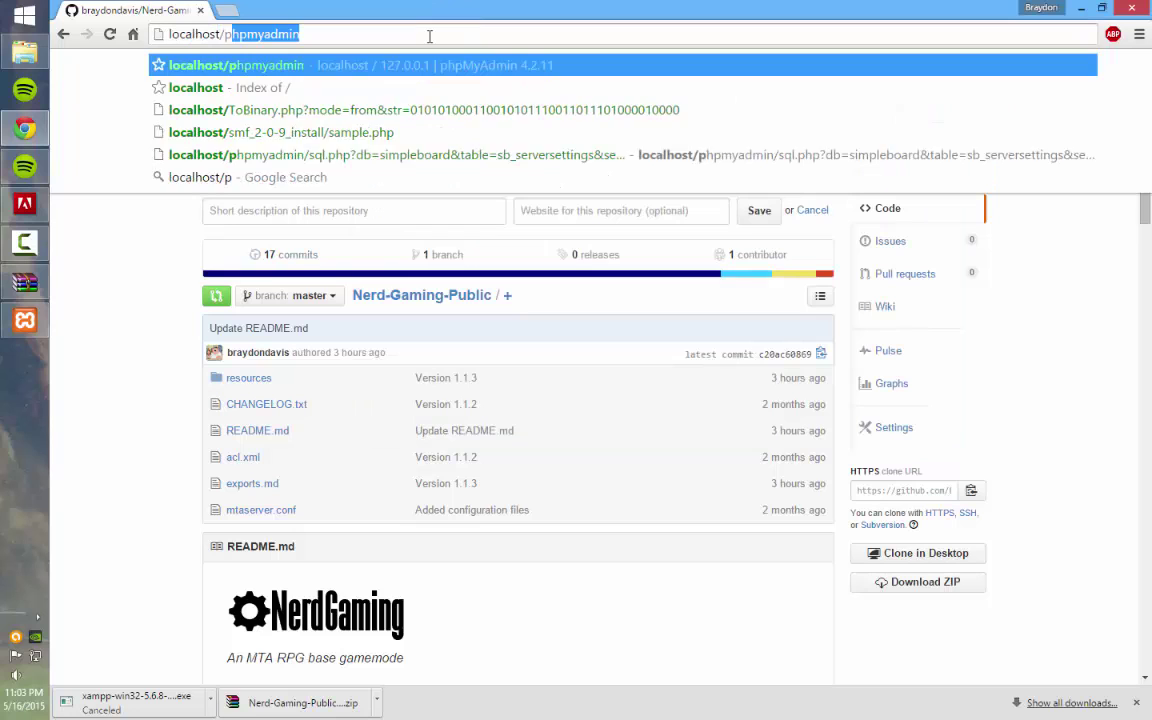
type("hpmyadmin")
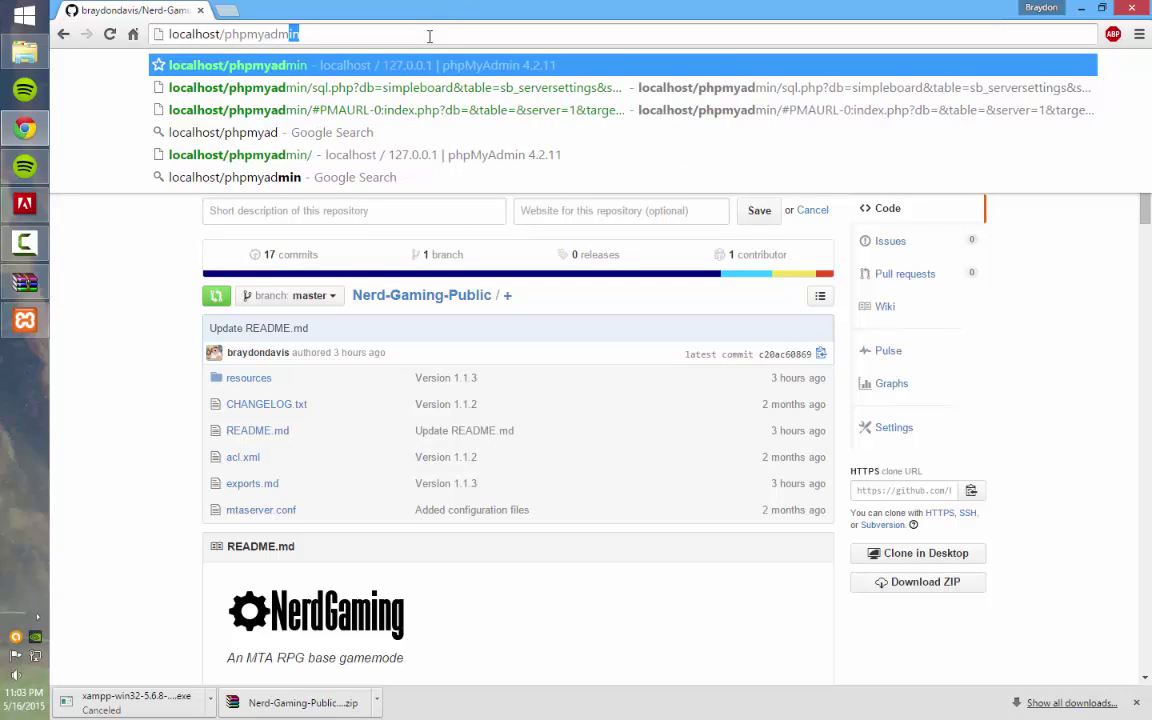
key("Return")
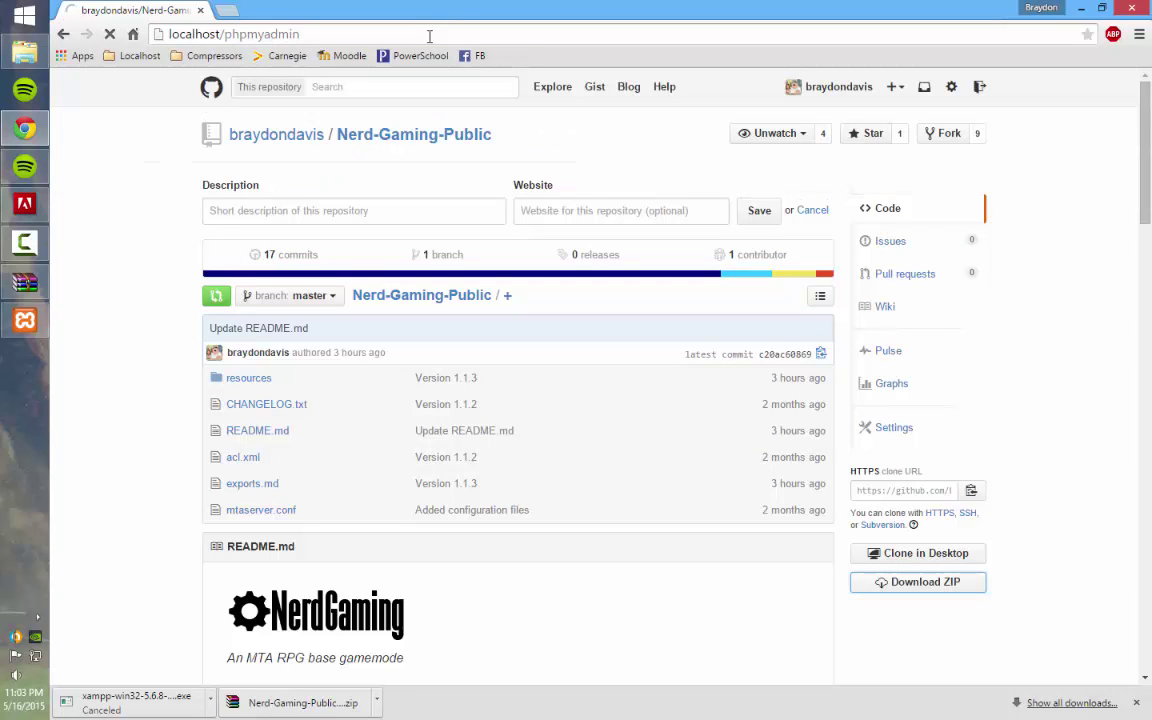
left_click(25, 320)
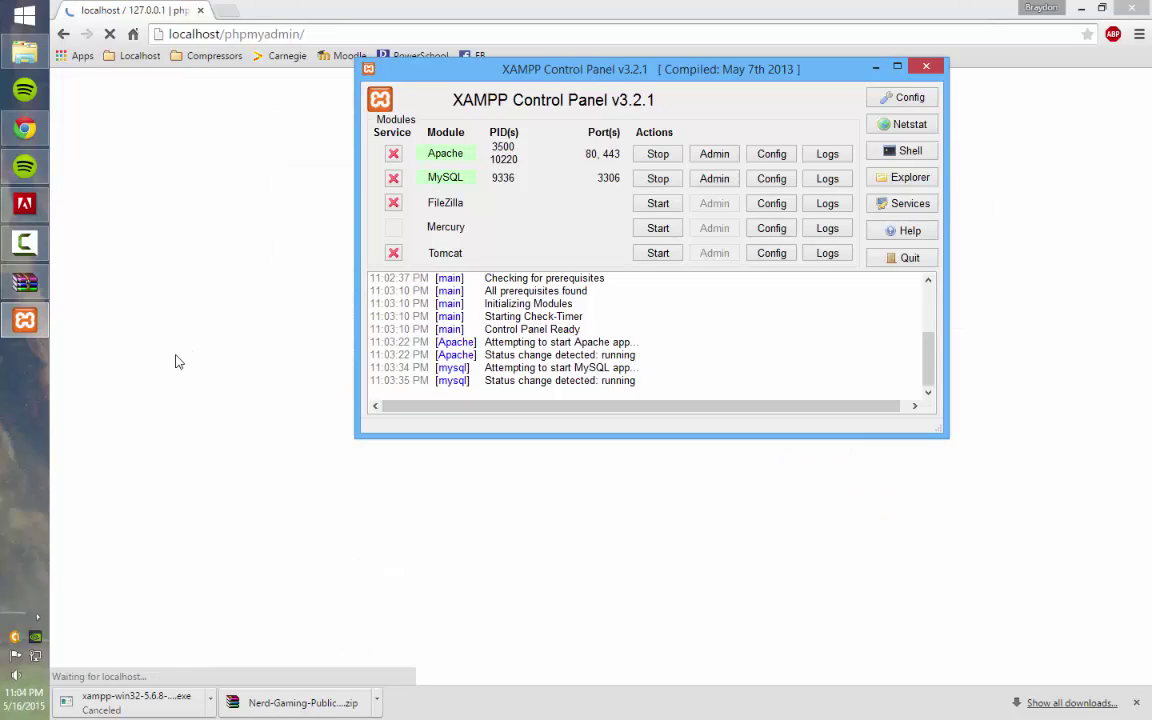
left_click(111, 321)
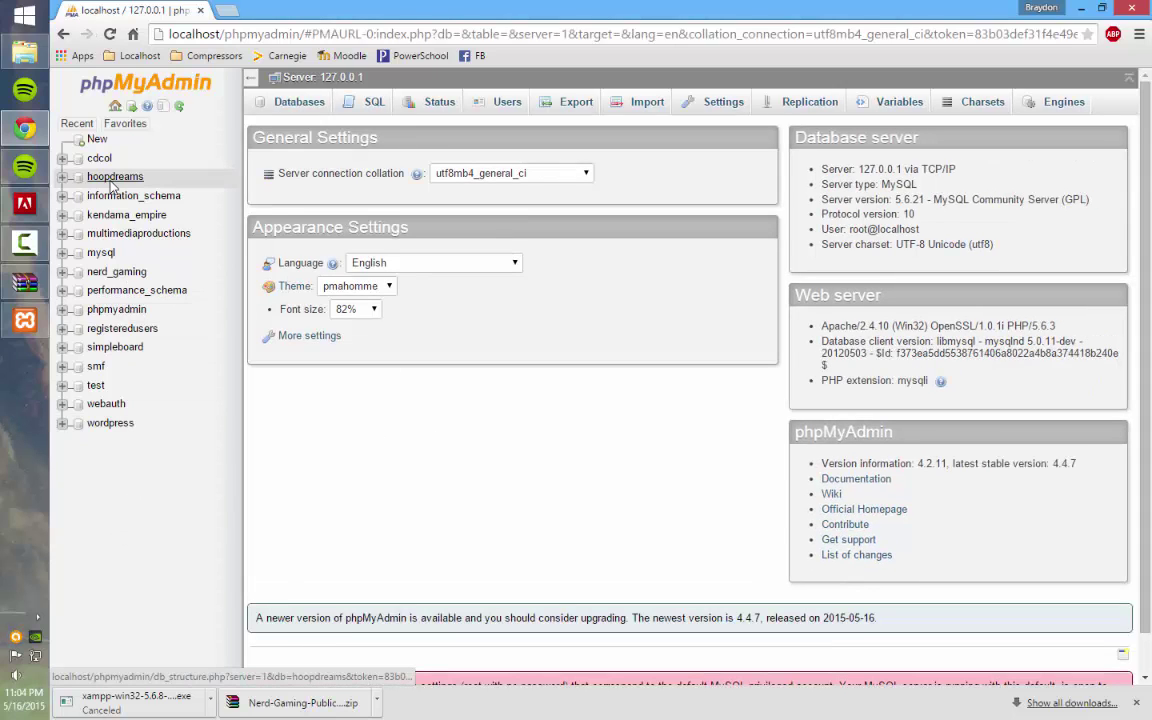
Create a new database named nerd_gaming_youtube in phpMyAdmin.
left_click(290, 101)
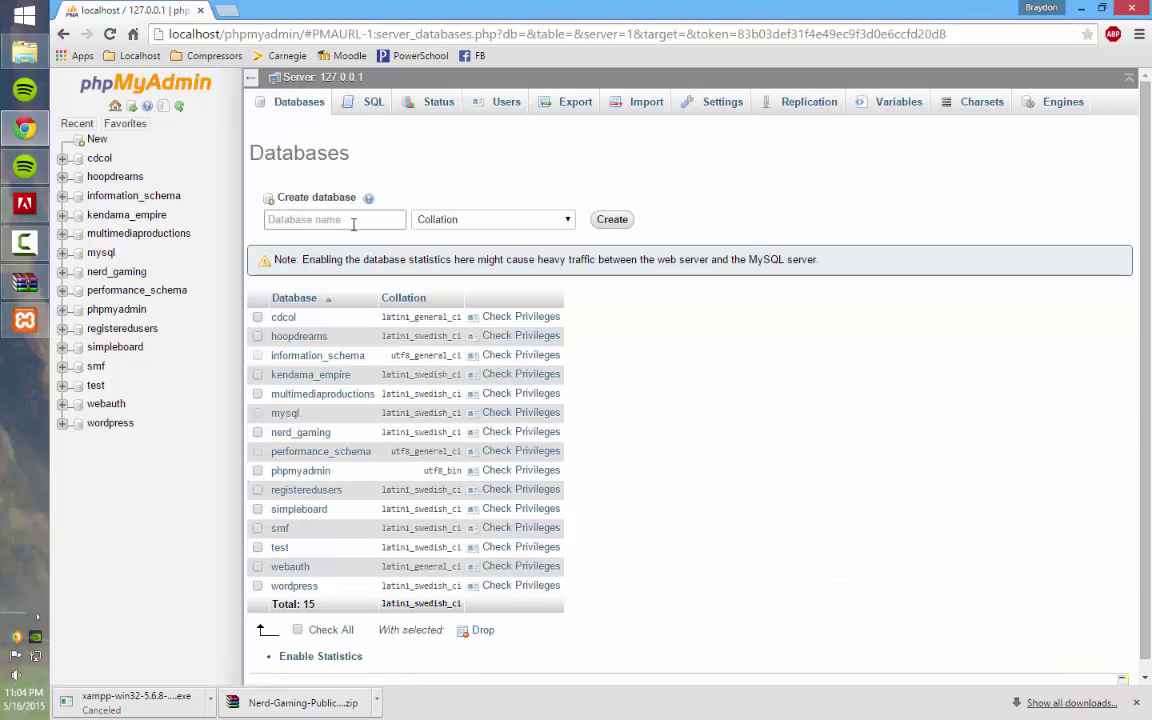
left_click(353, 224)
type("nerd_gaming_youtube")
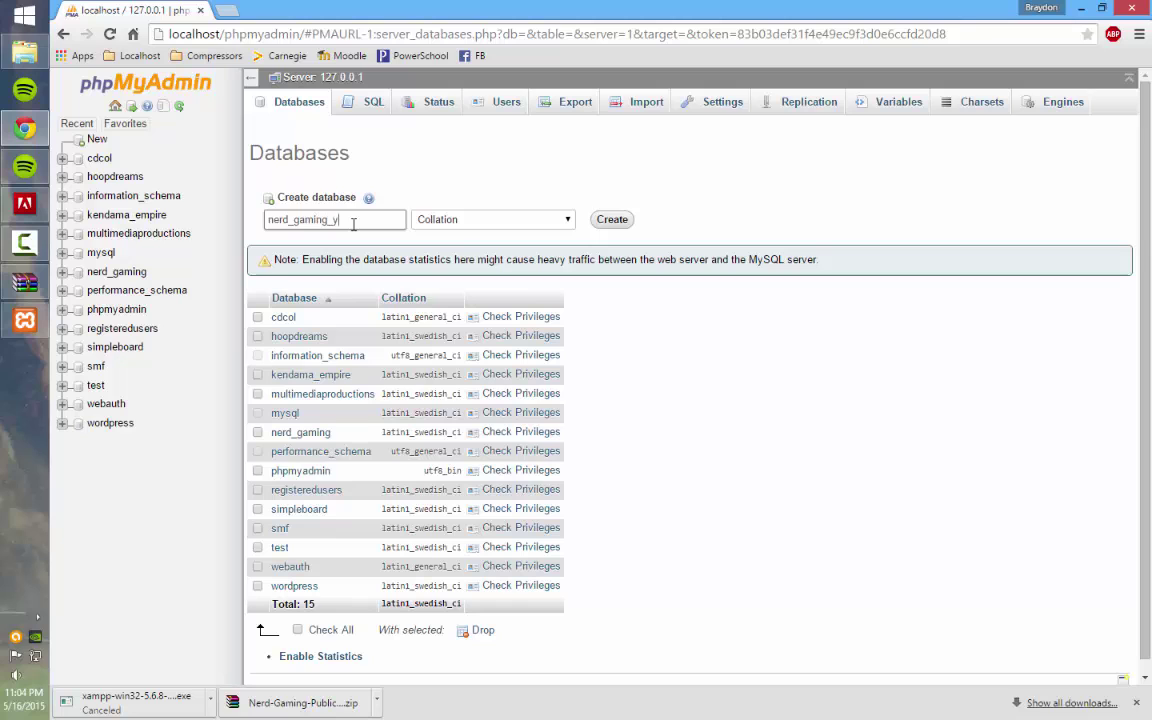
double_click(353, 222)
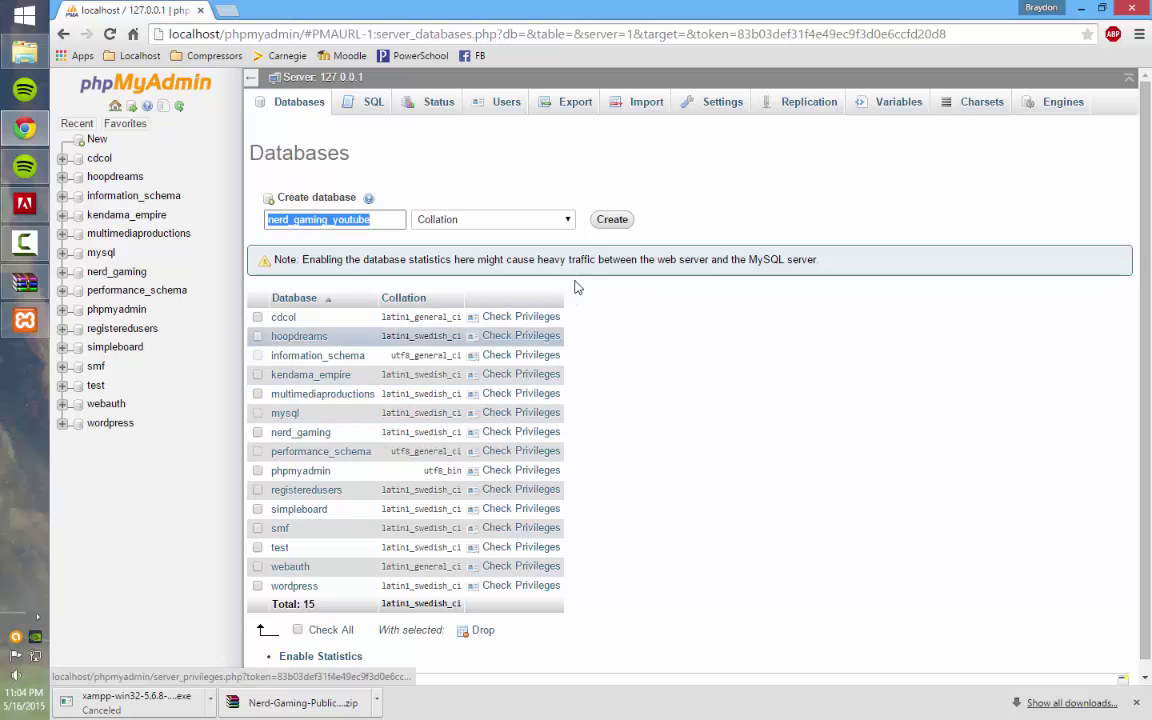
left_click(603, 221)
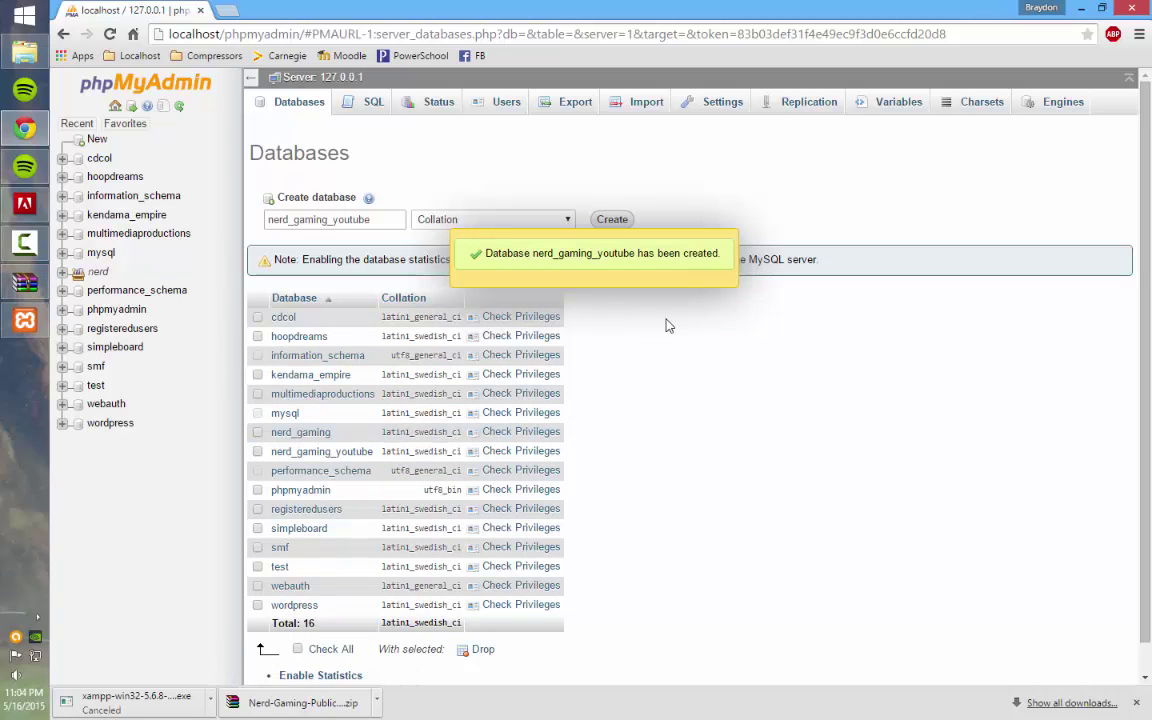
Open meta.xml from the NGSQL resource folder in Notepad++ and set the CONNECTION_TYPE value to mysql.
key("alt+Tab")
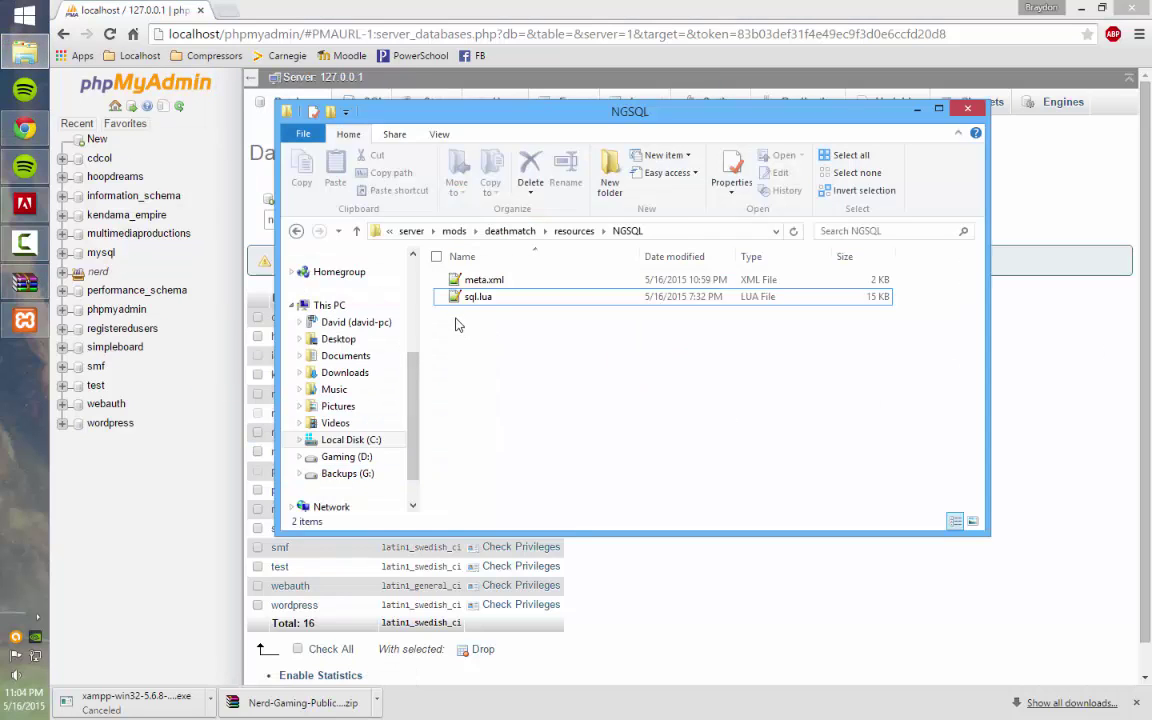
left_click(488, 280)
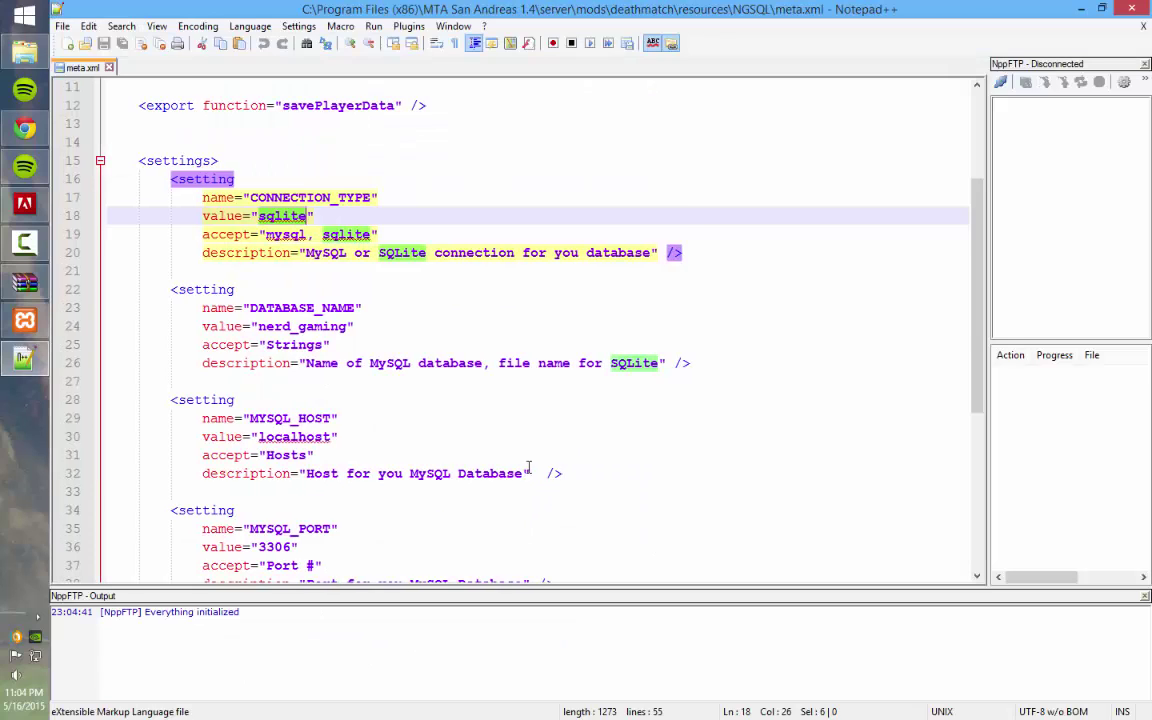
left_click(379, 330)
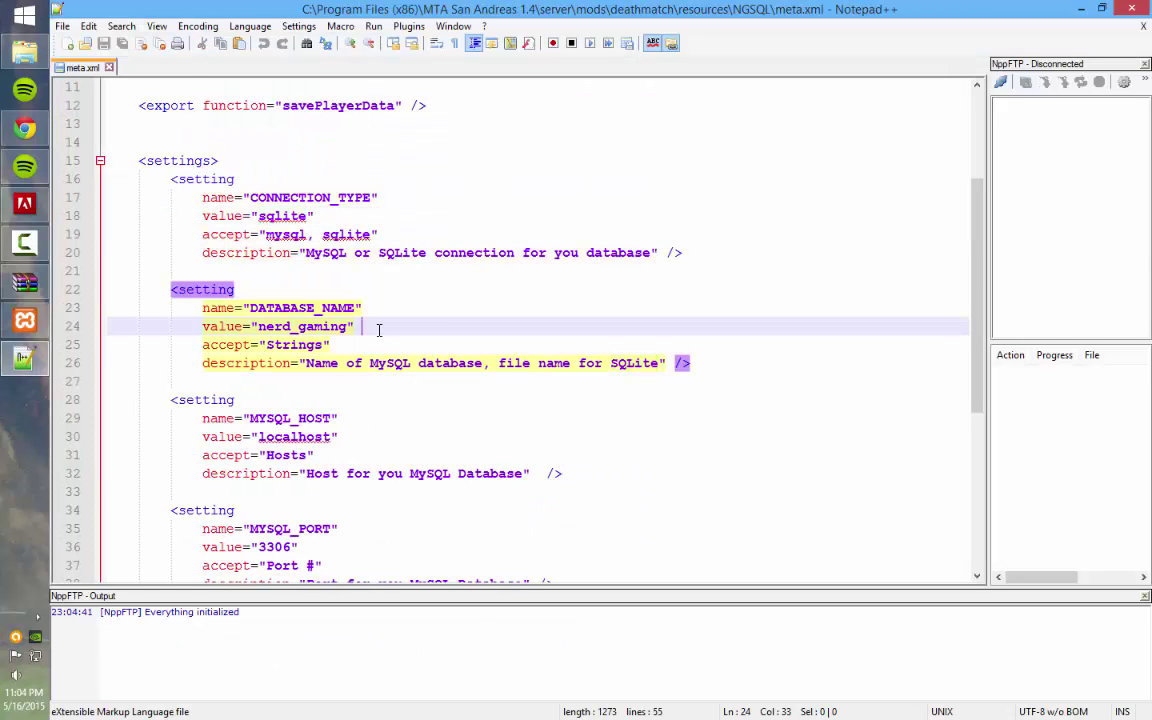
double_click(262, 216)
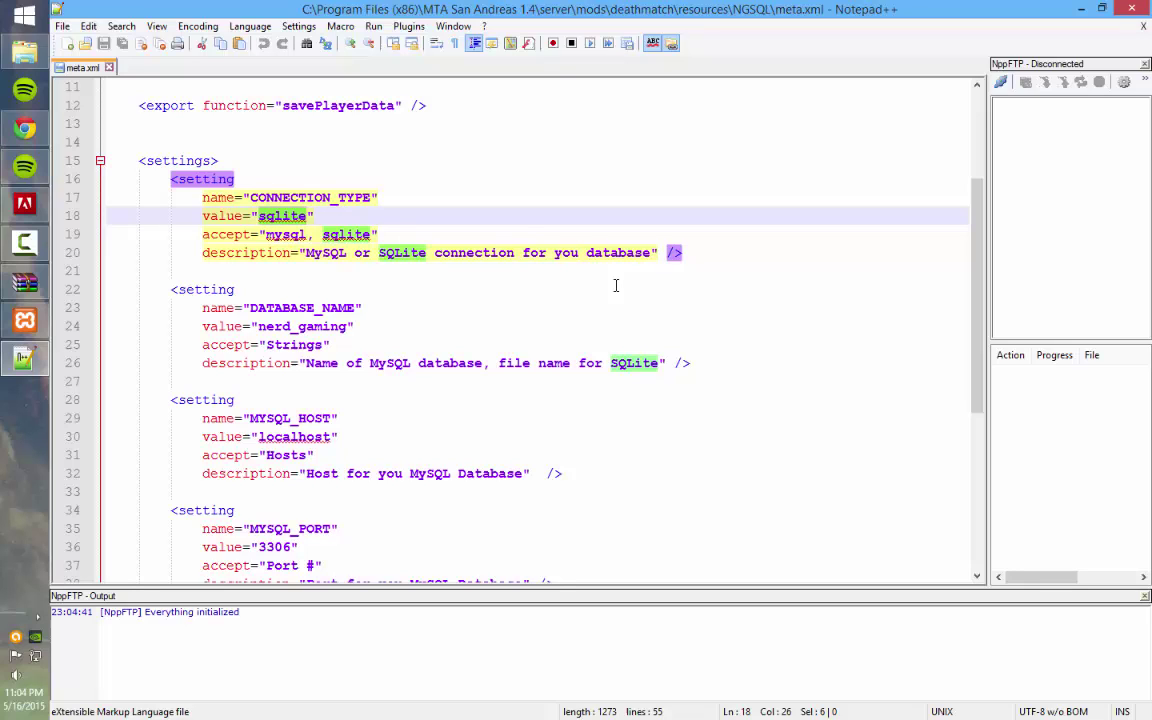
type("mysql")
left_click(576, 296)
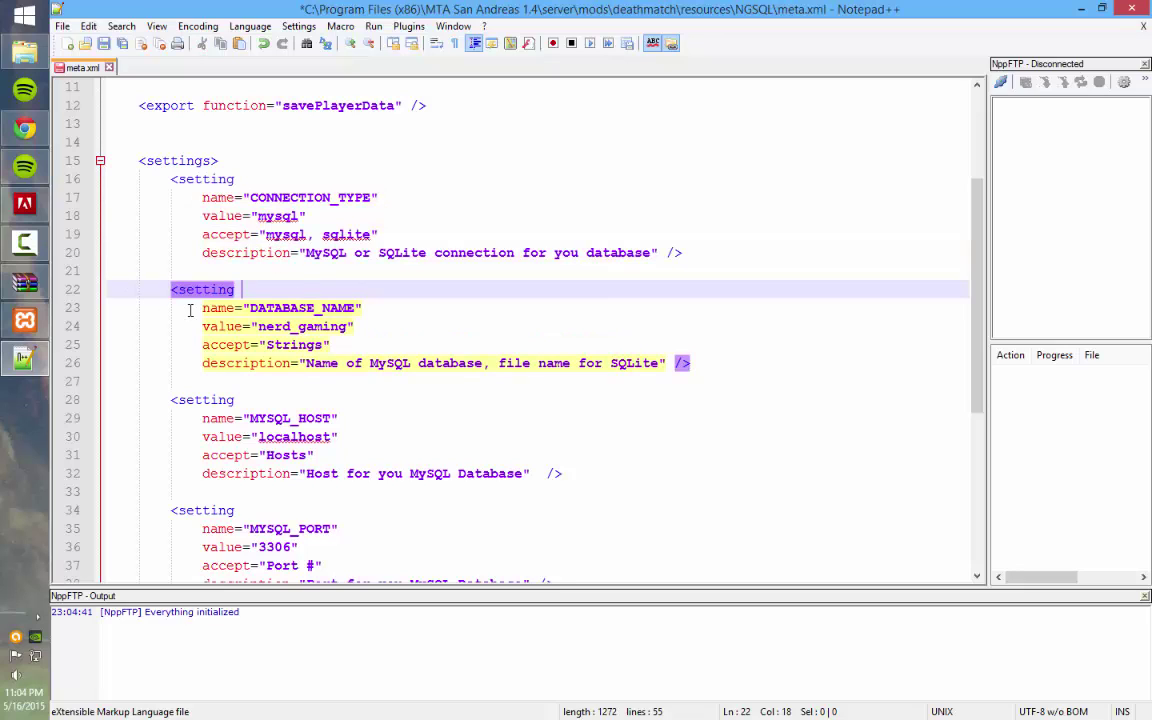
Set the DATABASE_NAME value in meta.xml to nerd_gaming_youtube.
left_click_drag(202, 326, 358, 326)
left_click(294, 327)
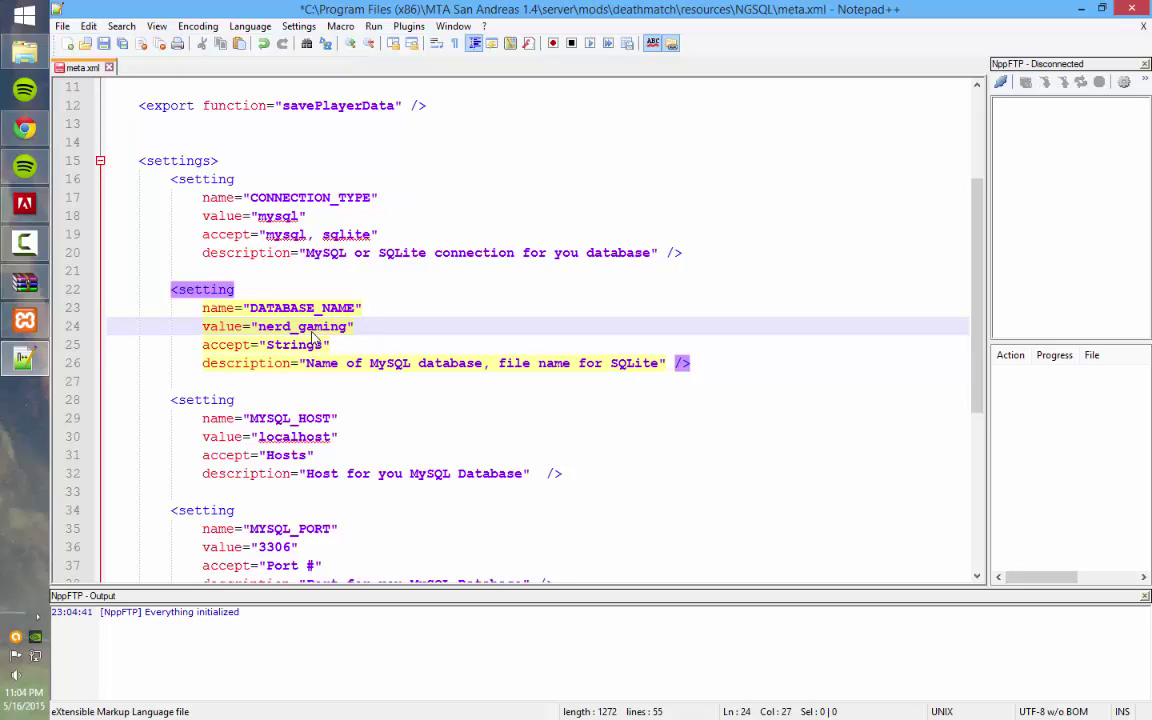
type("_youtube")
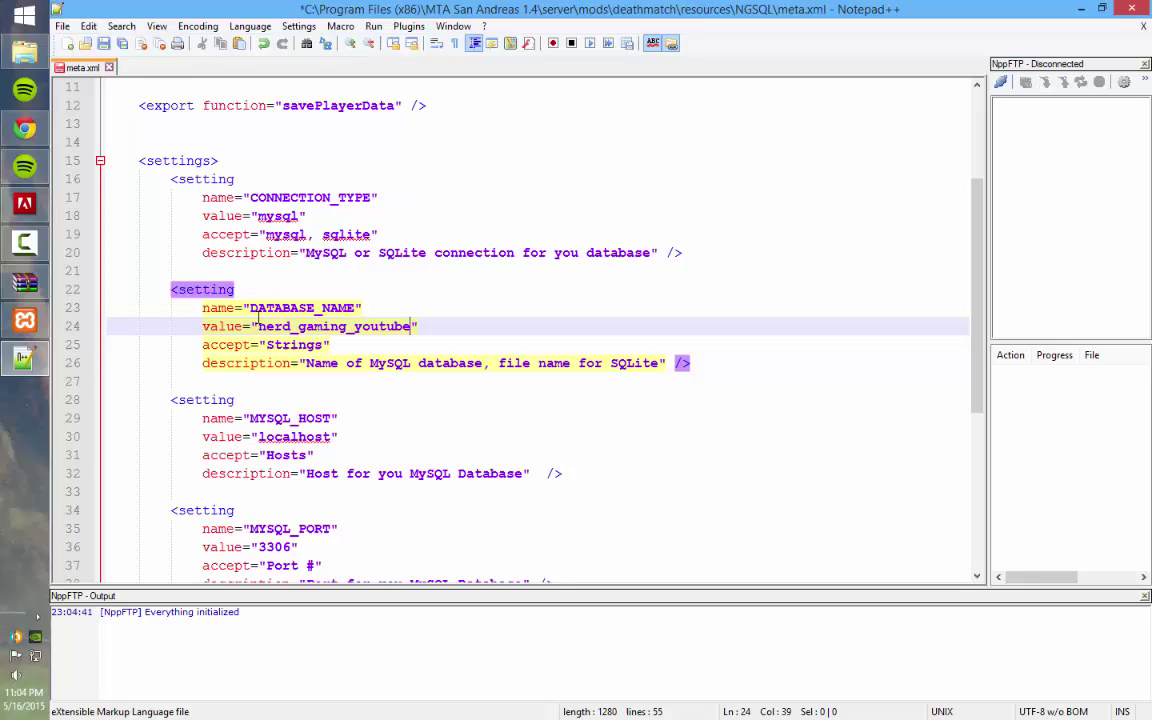
left_click(274, 363)
Set the MYSQL_HOST value in meta.xml to 127.0.0.1.
scroll(245, 330, "down", 3)
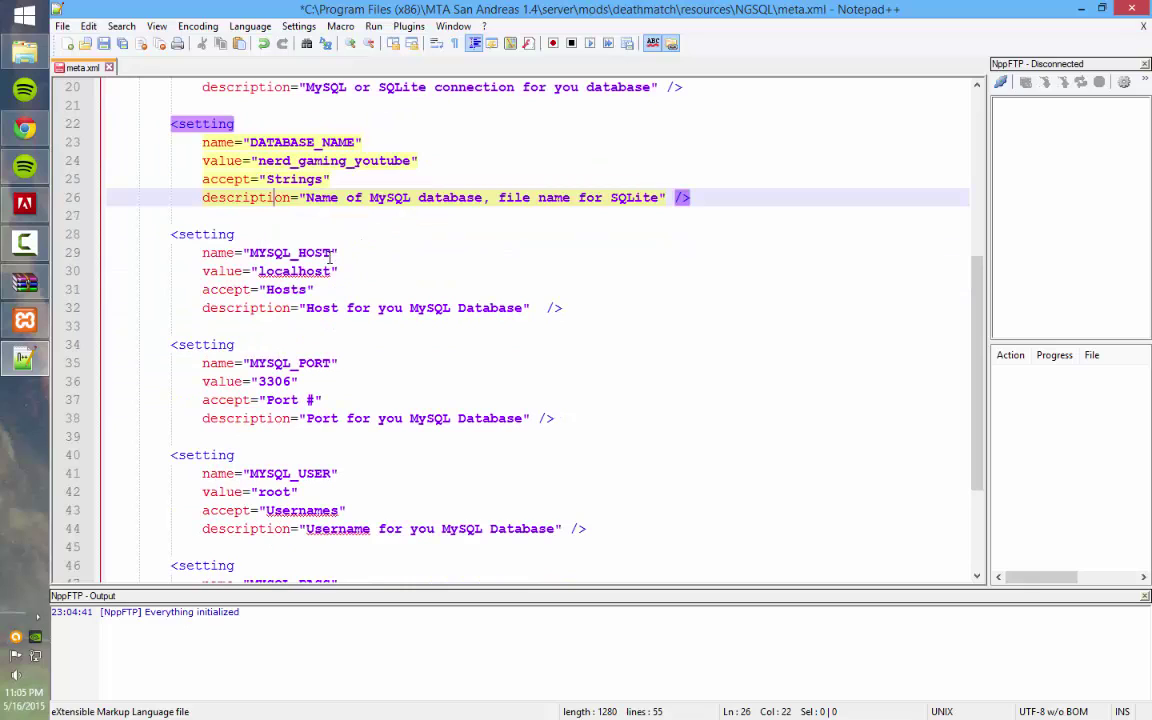
left_click(329, 254)
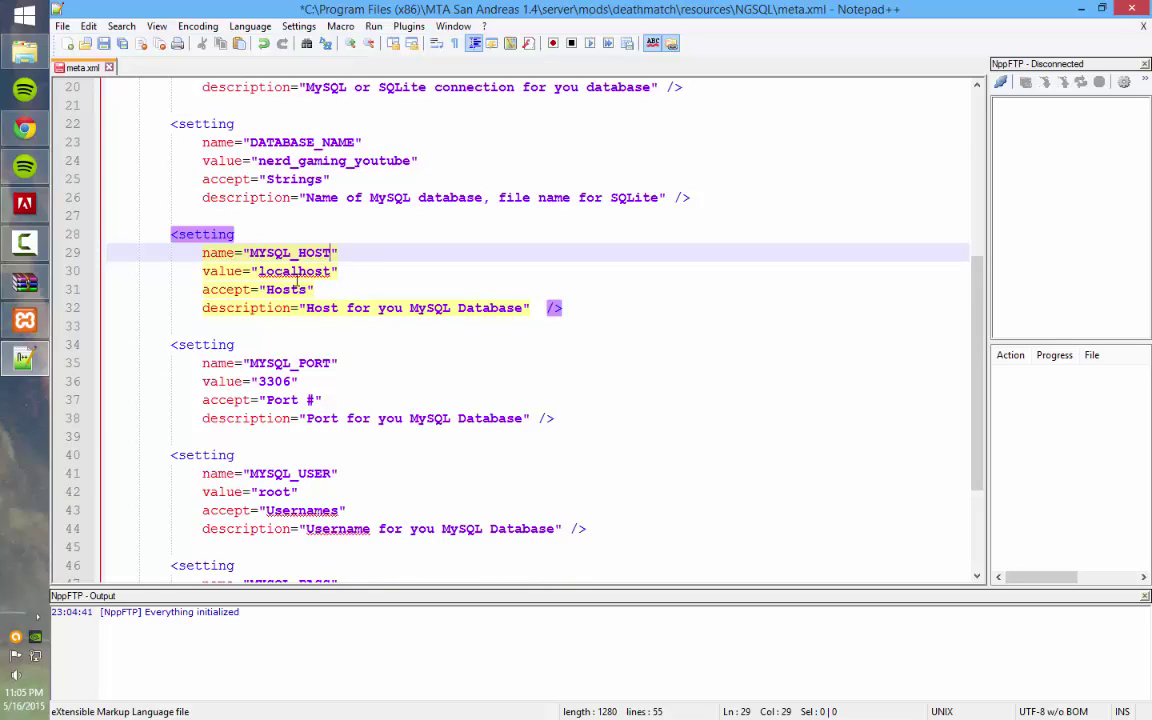
left_click(292, 270)
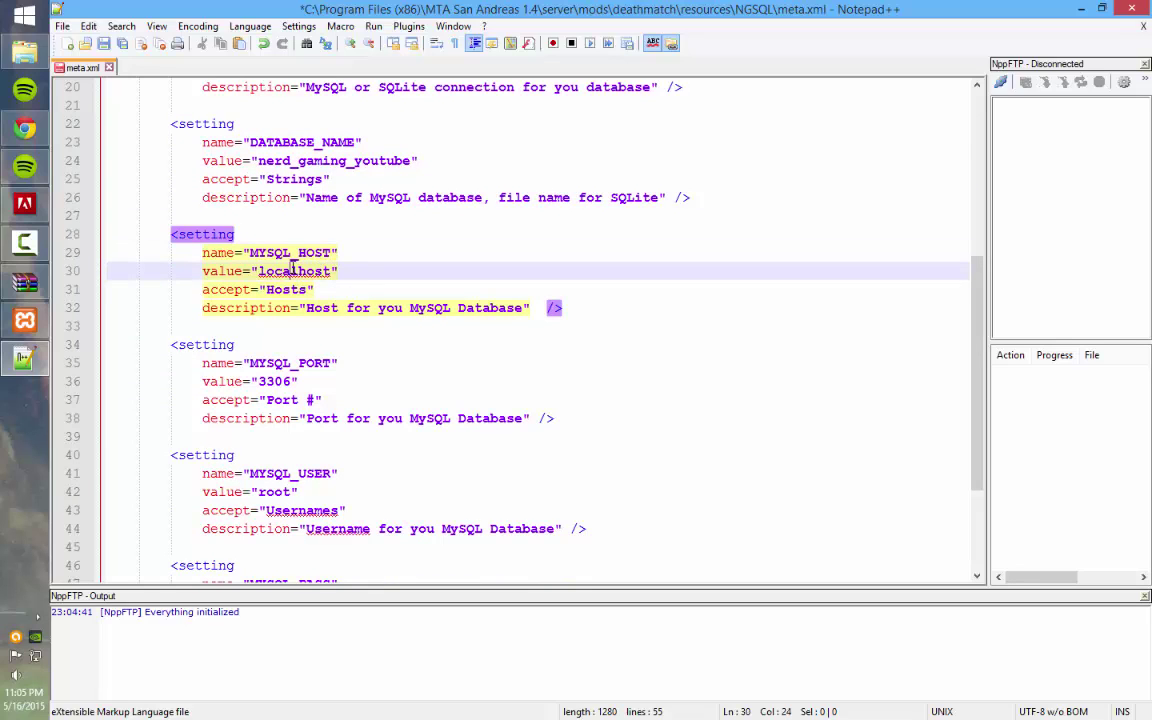
double_click(292, 270)
type("12")
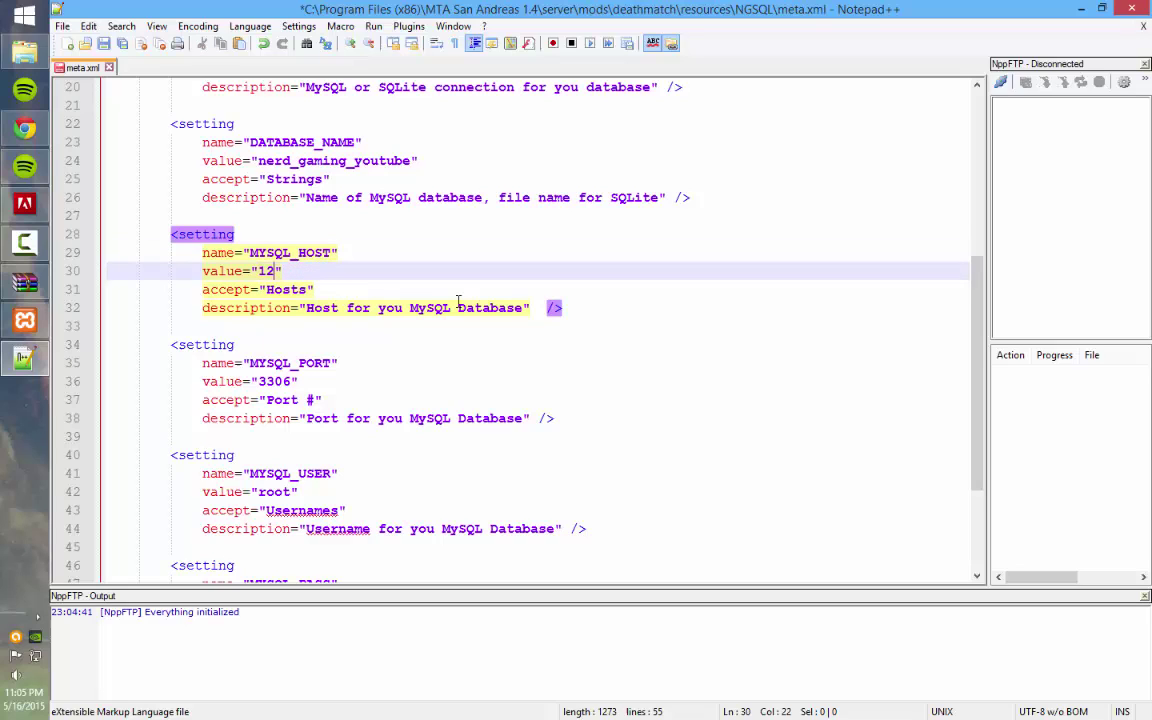
type("7.0.0.1")
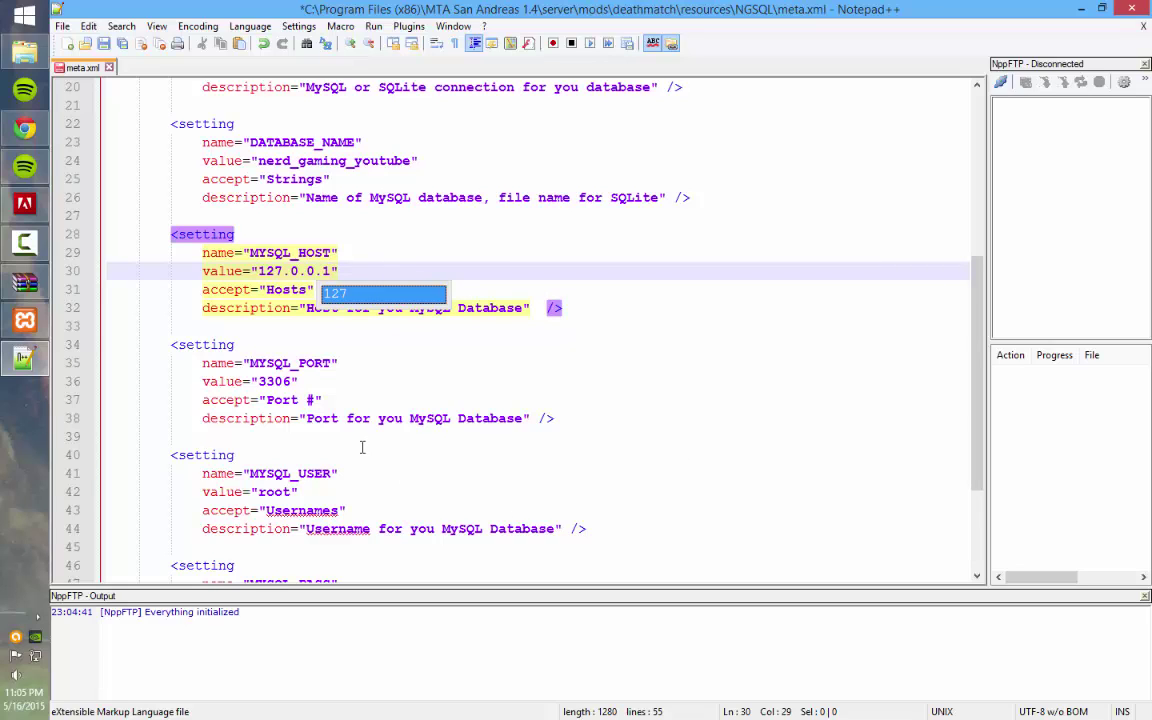
Review the MYSQL_PORT, MYSQL_USER and MYSQL_PASS settings in meta.xml.
left_click(263, 418)
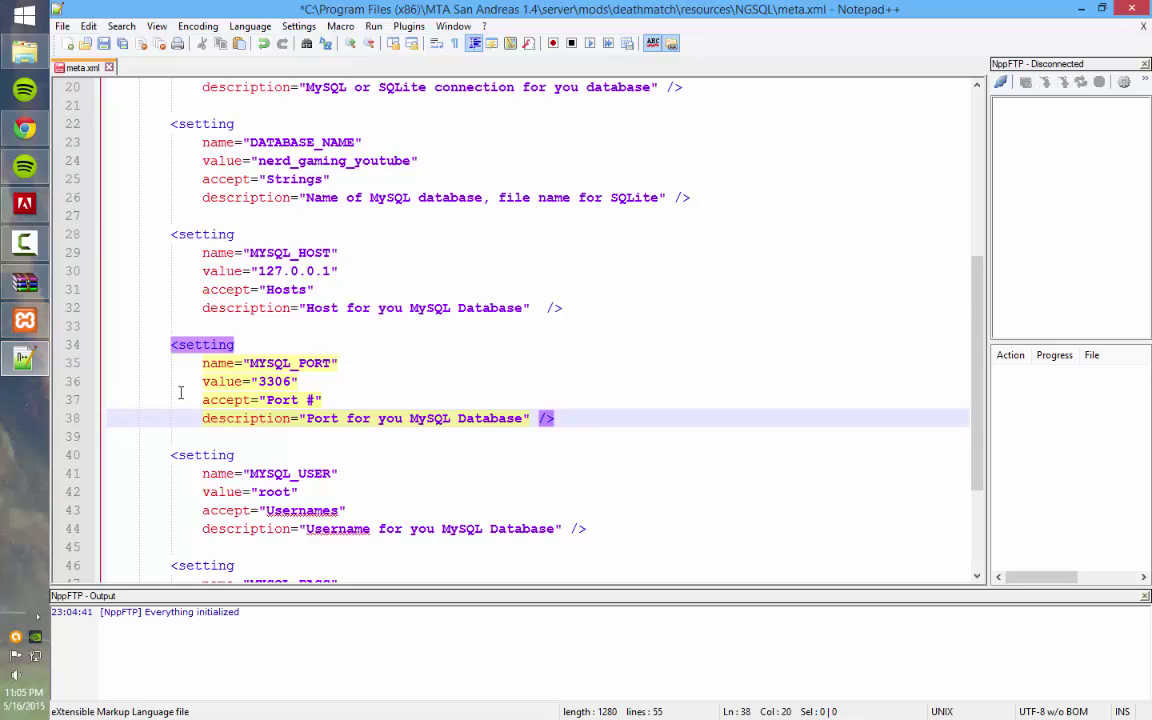
left_click(260, 381)
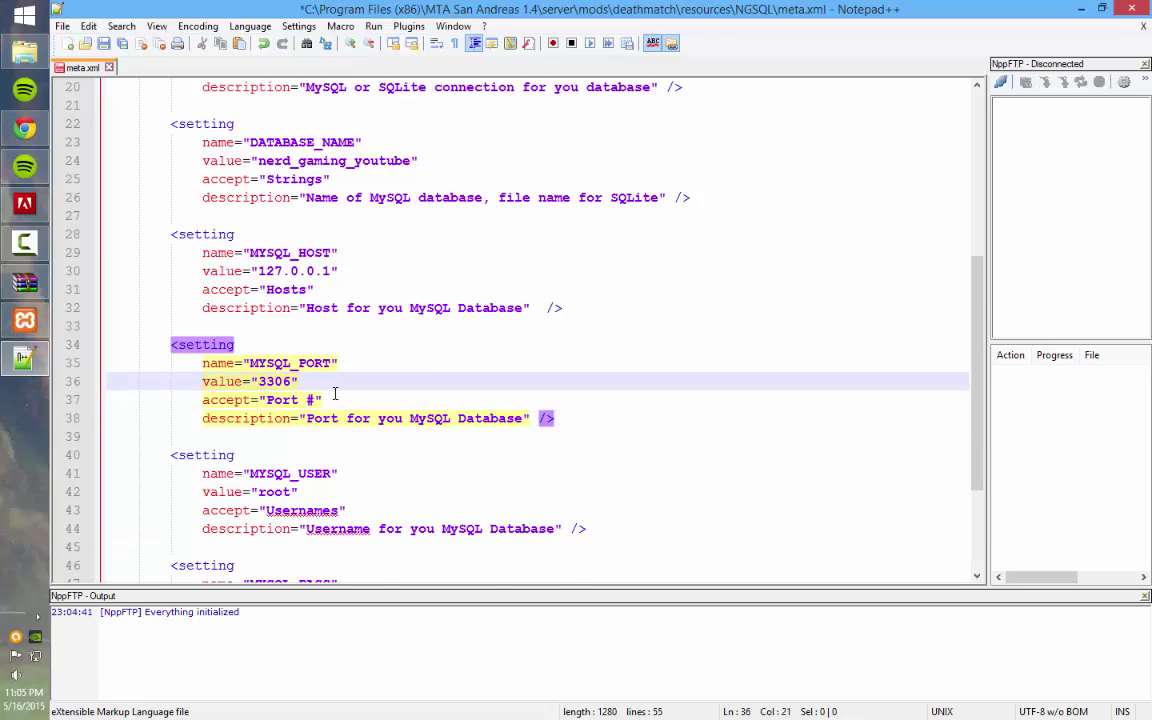
scroll(335, 393, "down", 3)
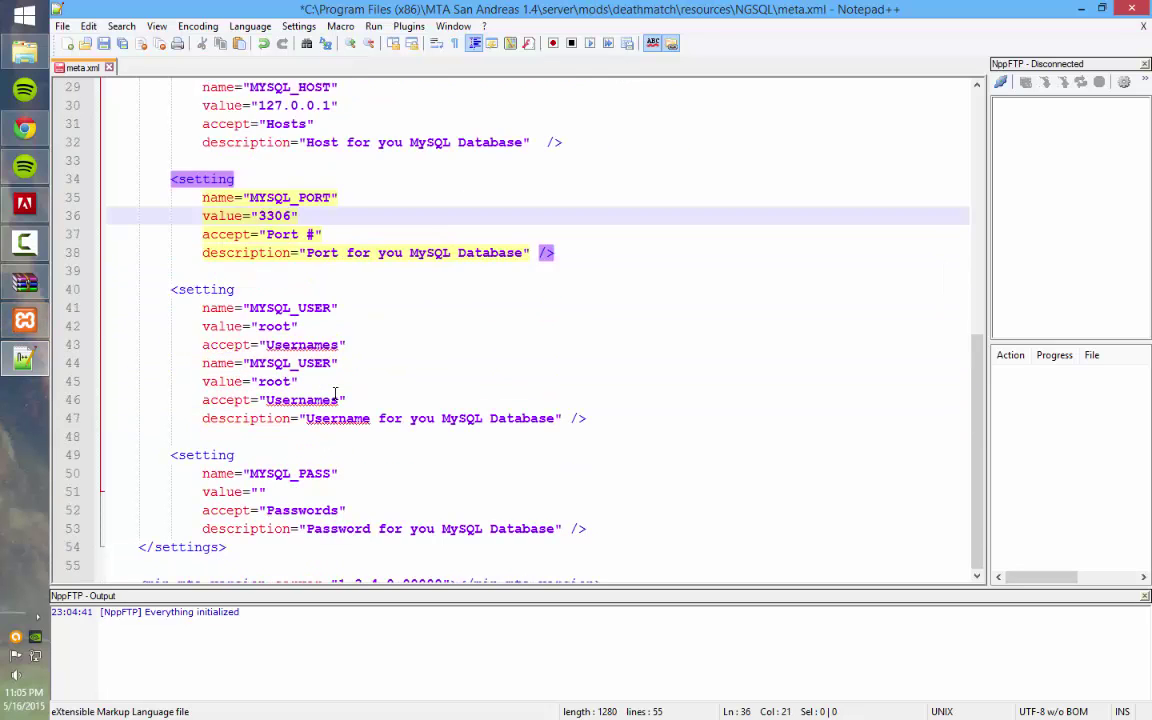
left_click(252, 327)
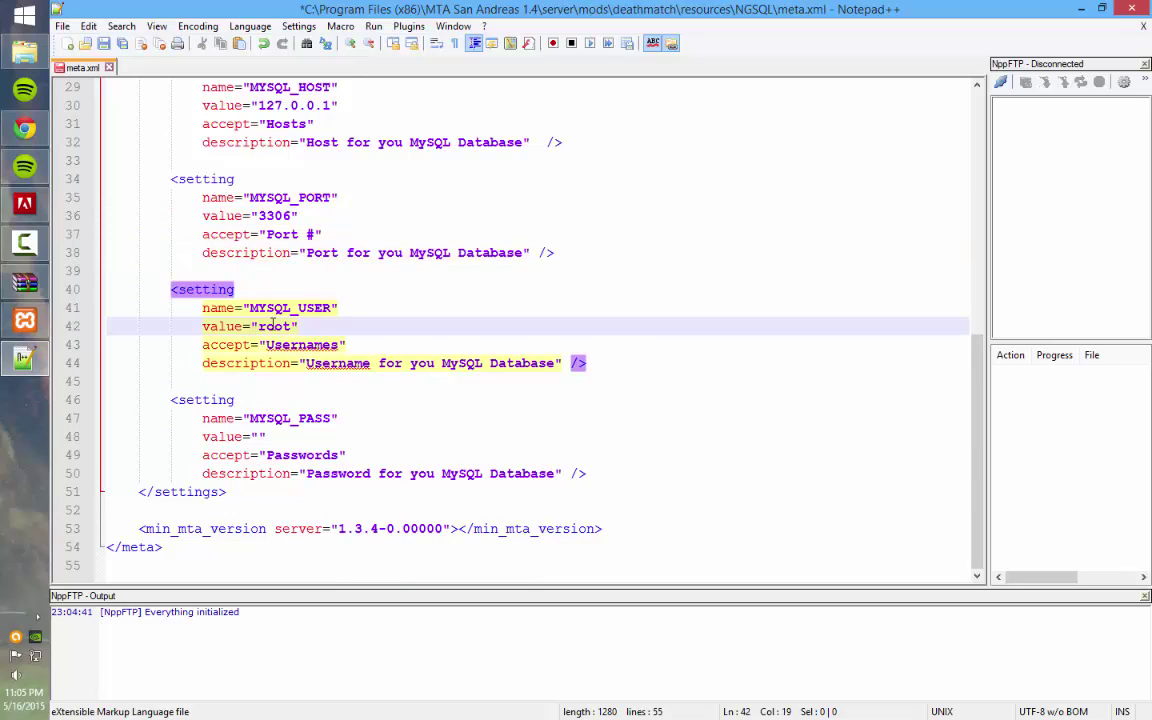
double_click(273, 324)
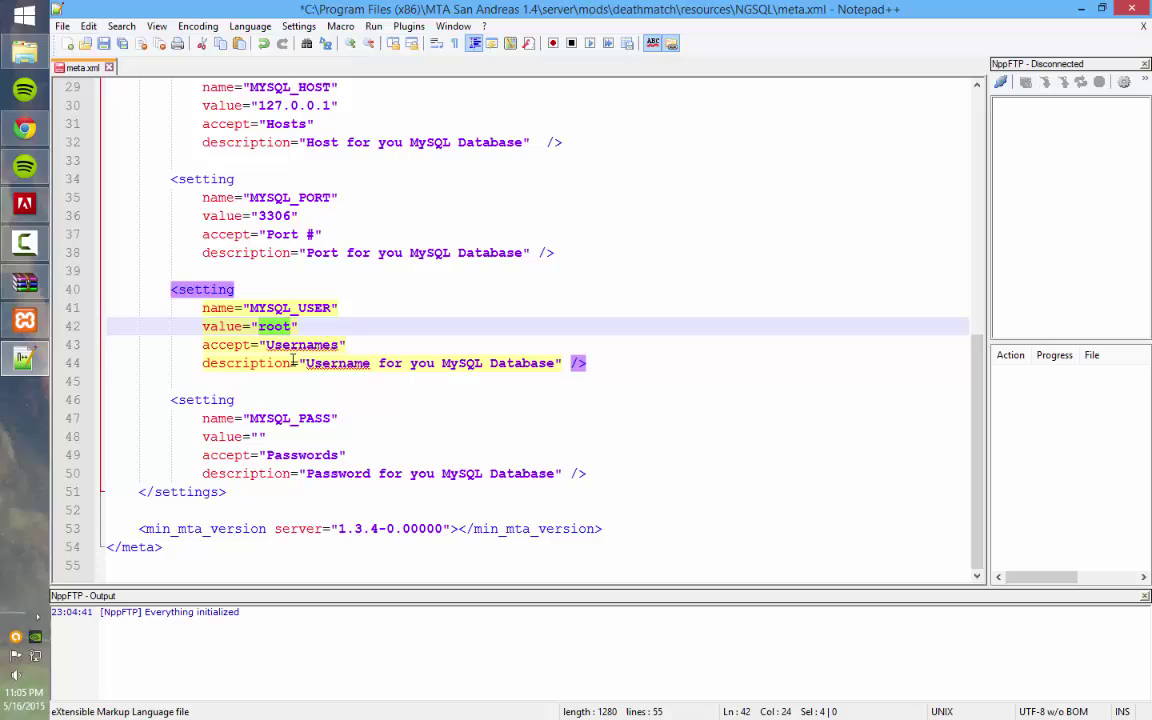
left_click(256, 436)
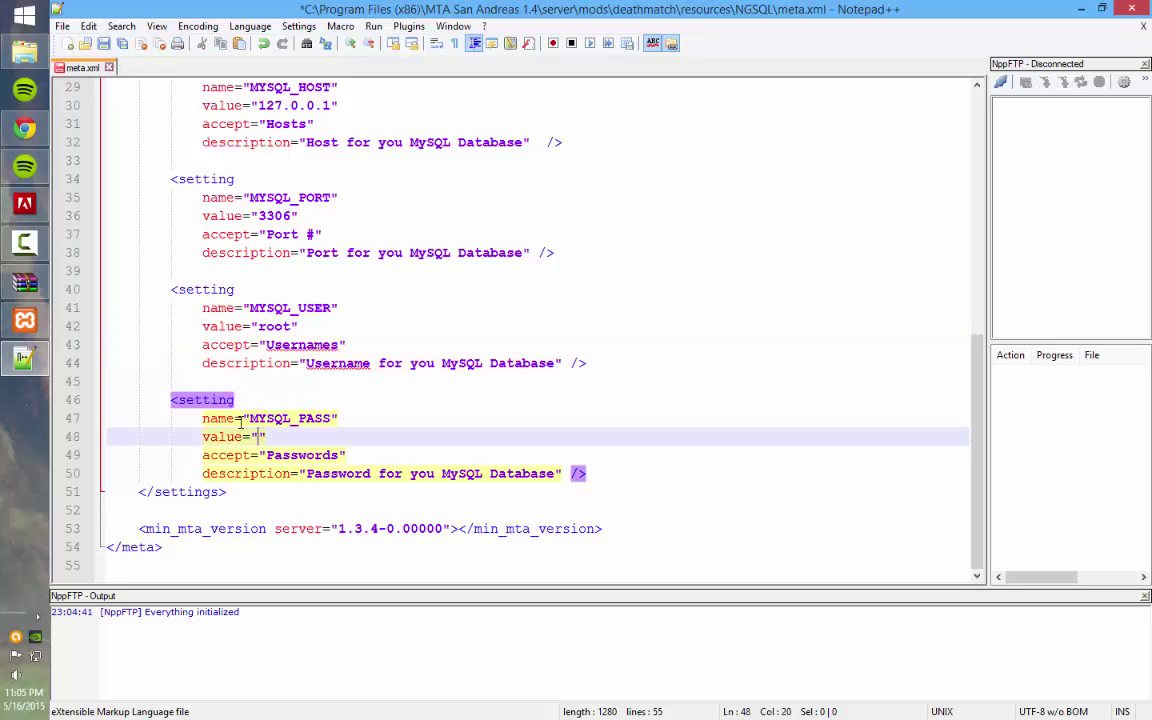
Switch to Chrome to view phpMyAdmin's users overview and its form for adding a user, and return to Notepad++.
left_click(26, 132)
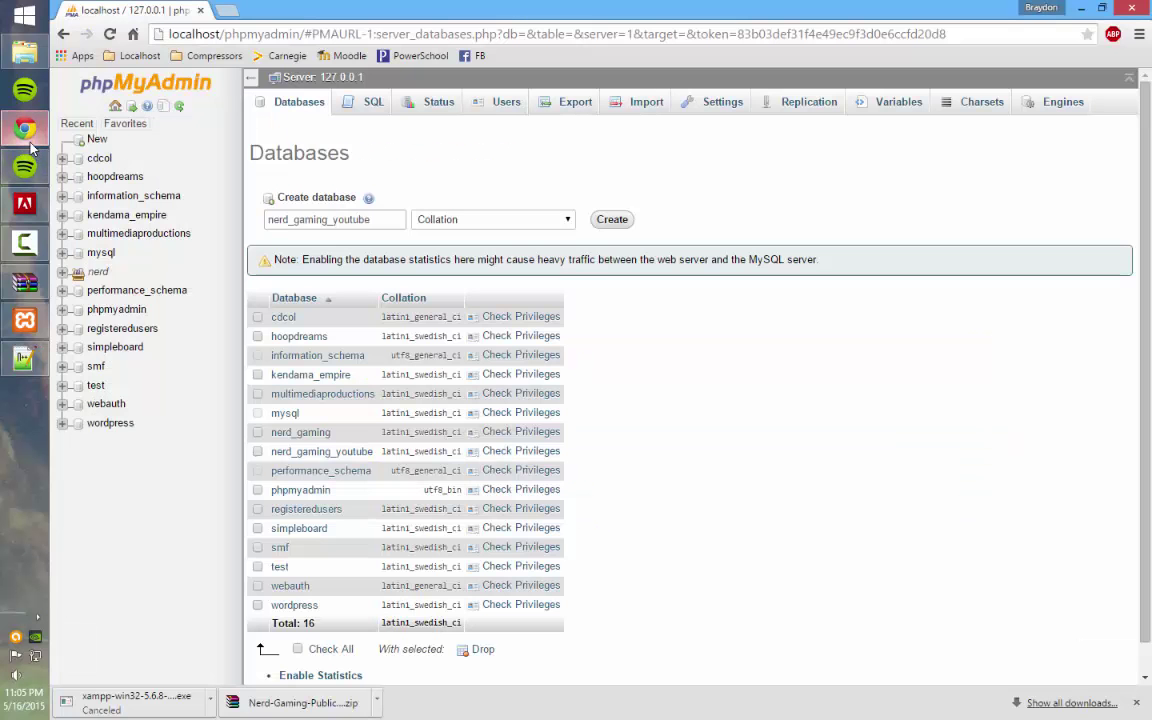
left_click(496, 110)
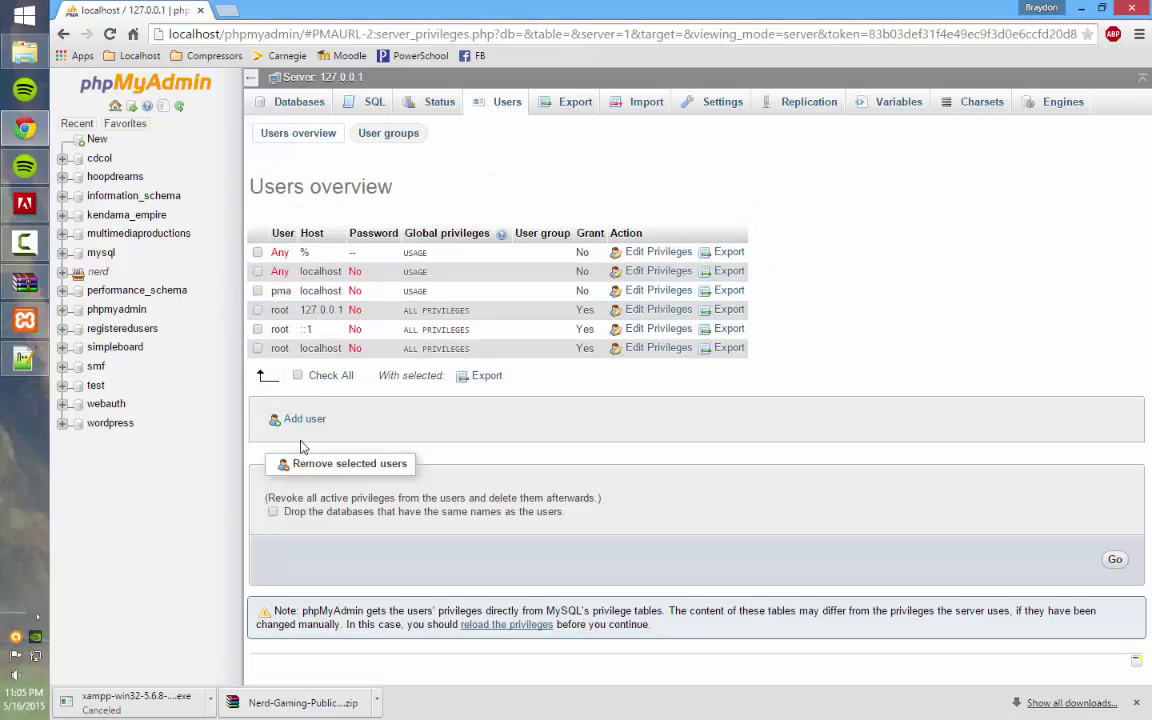
left_click(658, 271)
left_click(1084, 8)
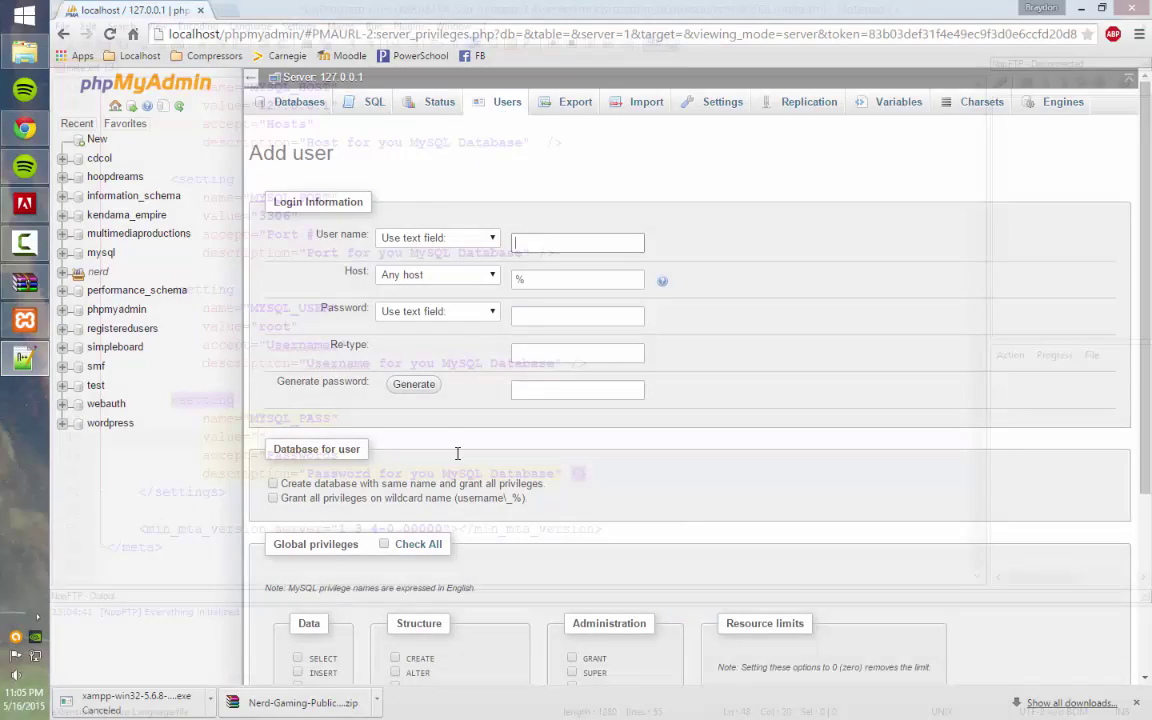
Save meta.xml and close Notepad++.
left_click(260, 489)
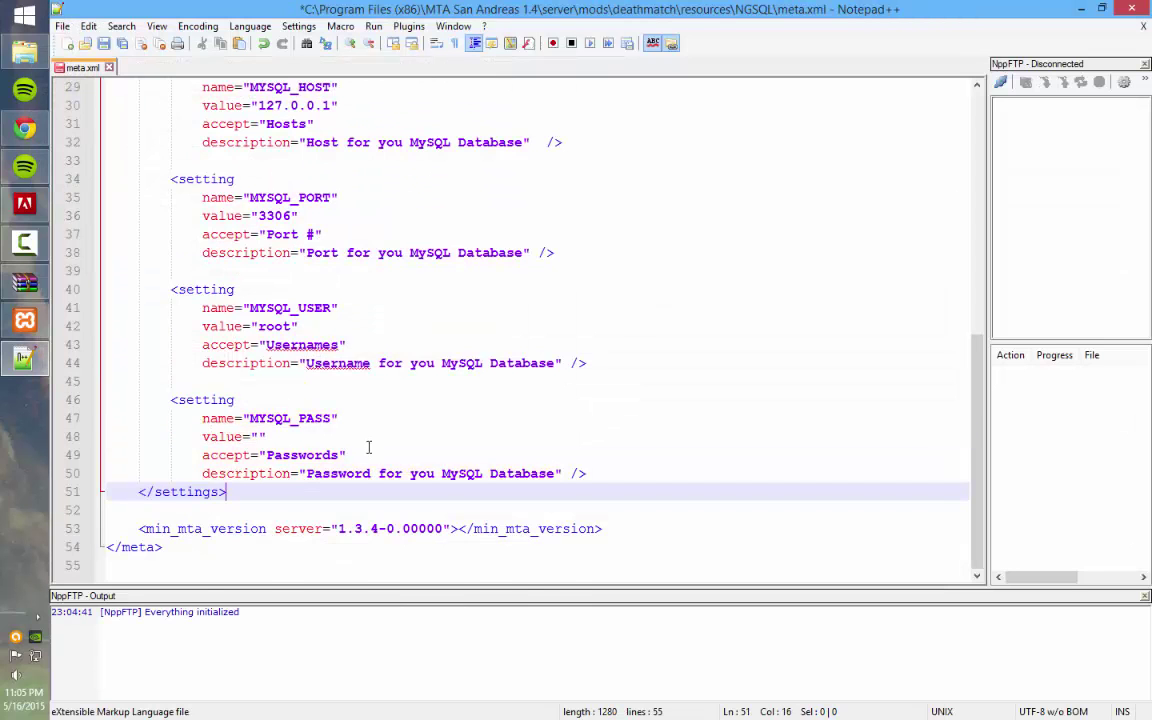
scroll(368, 447, "up", 9)
key("ctrl+s")
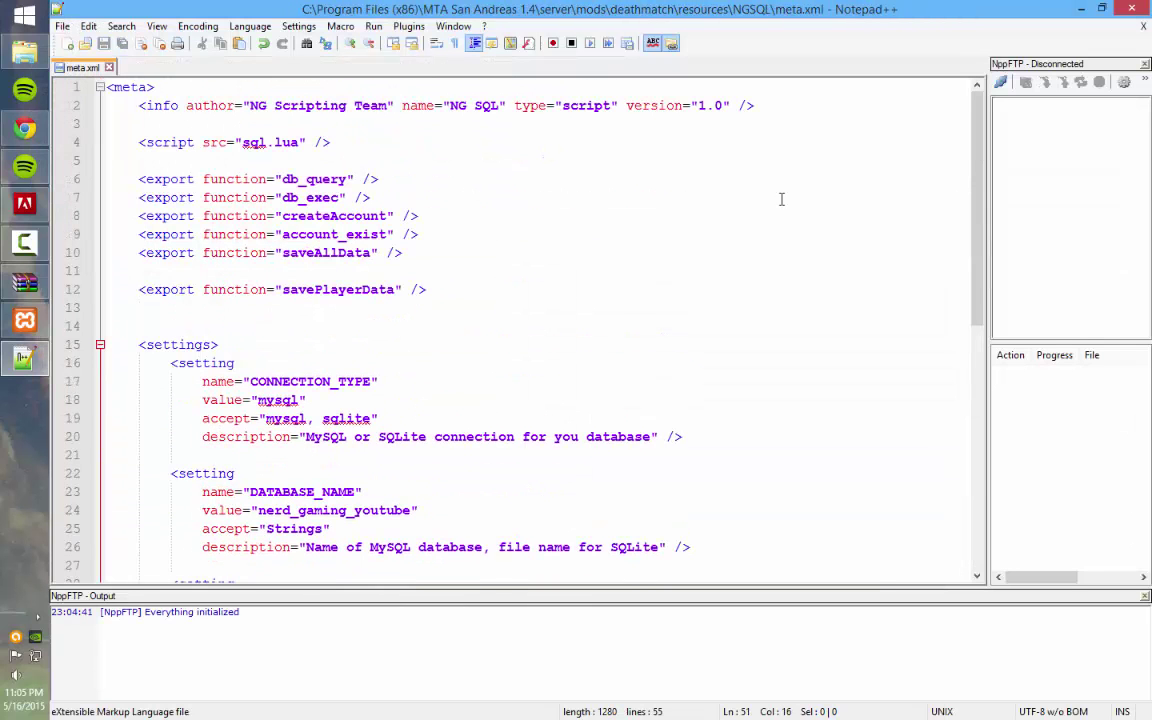
left_click(1131, 8)
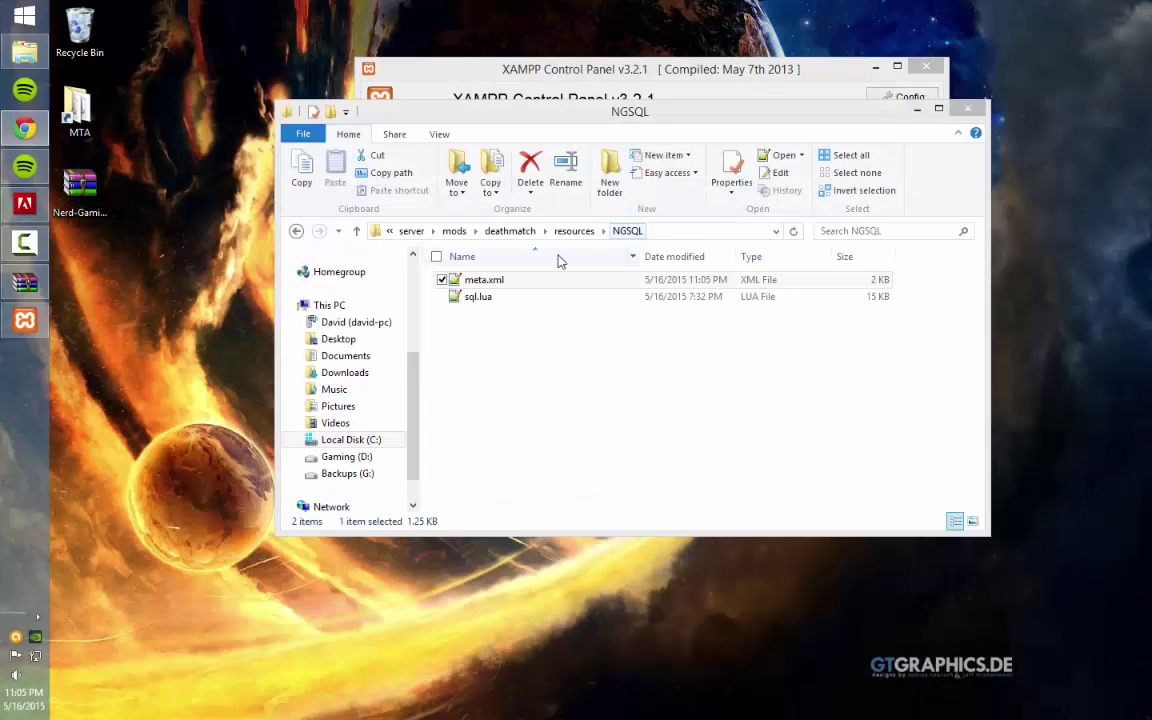
Go up to the MTA server folder in File Explorer and launch MTA Server.exe.
left_click(411, 231)
left_click(505, 347)
double_click(508, 348)
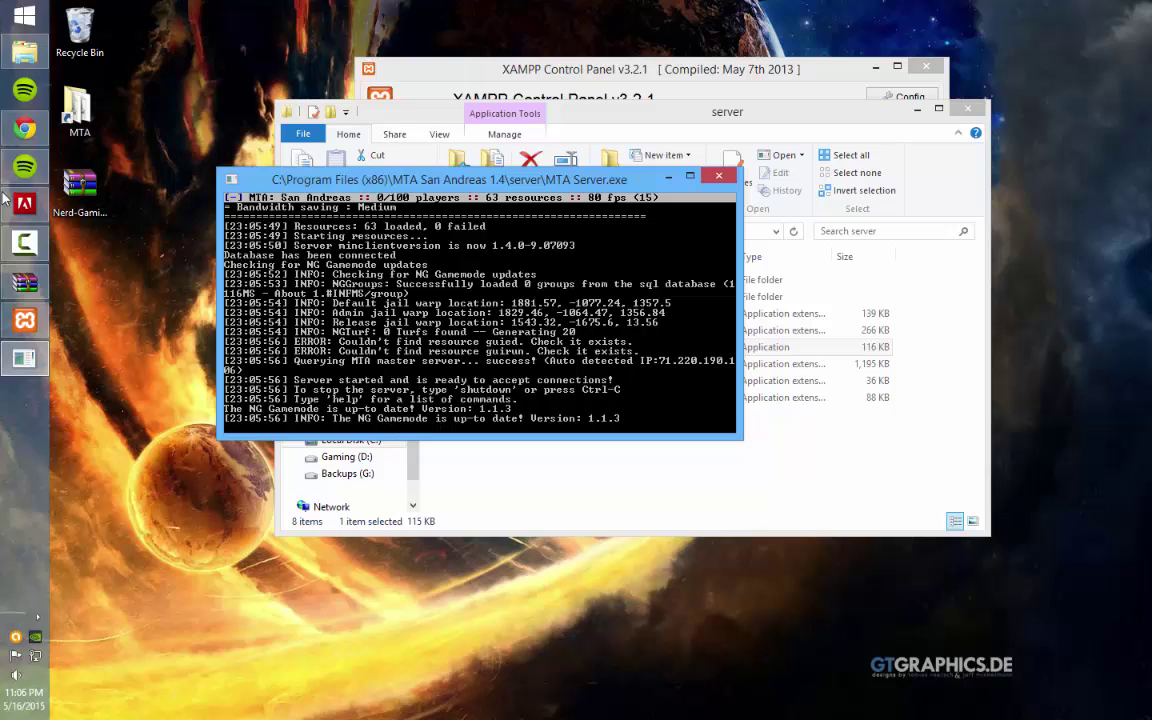
Switch to Chrome and examine the tables of the nerd_gaming_youtube database in phpMyAdmin.
left_click(25, 128)
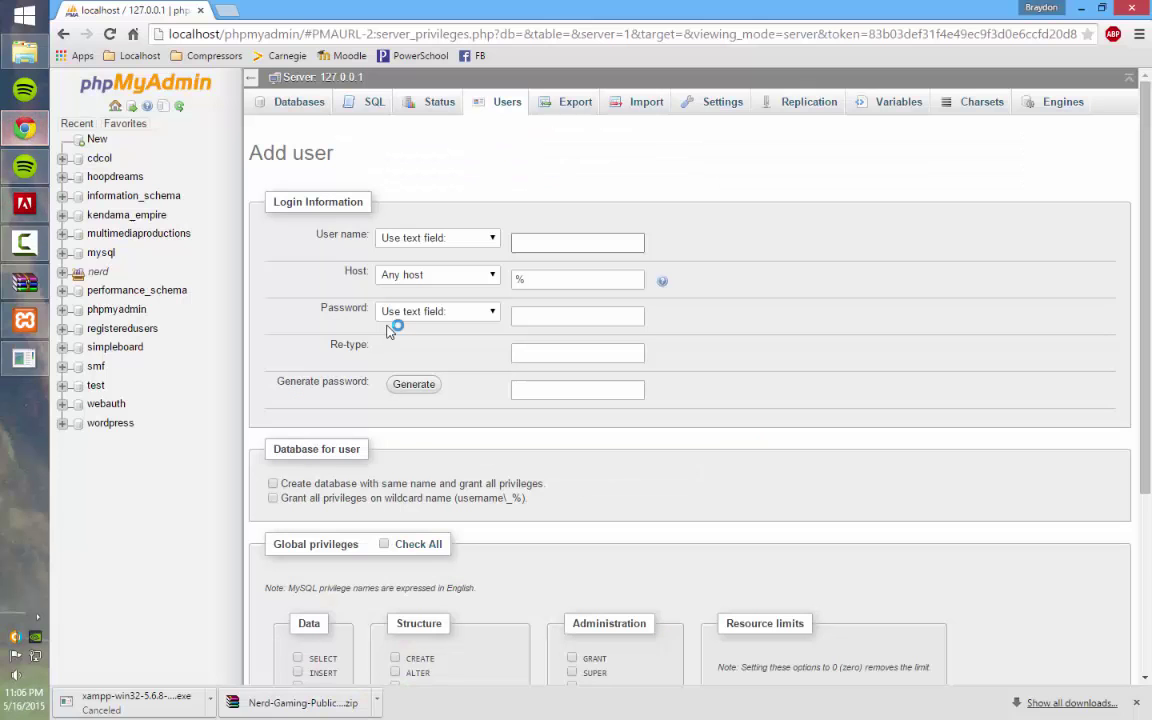
left_click(62, 271)
left_click(79, 289)
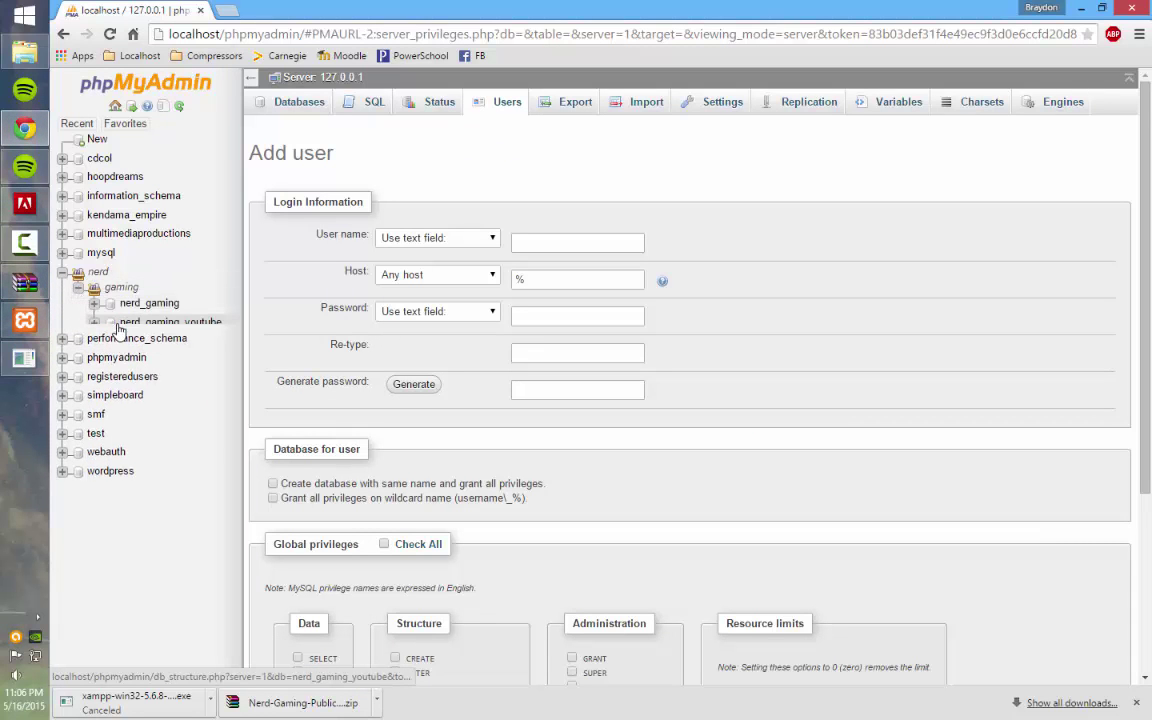
left_click(150, 322)
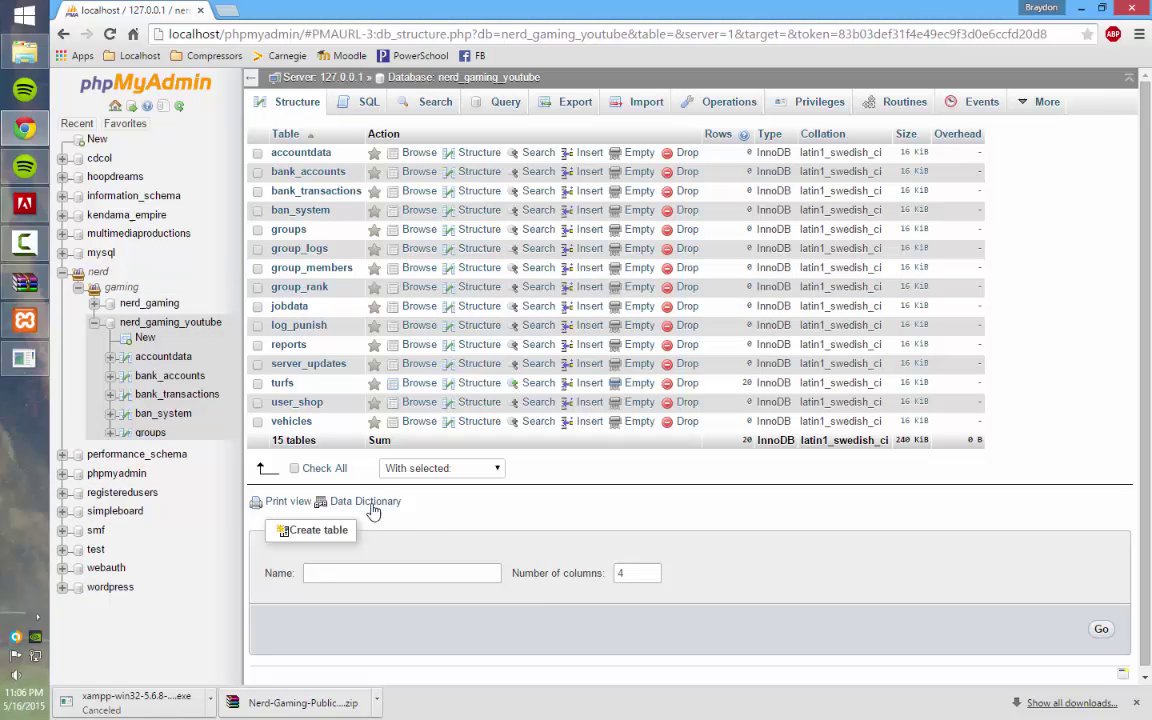
left_click_drag(1093, 450, 280, 132)
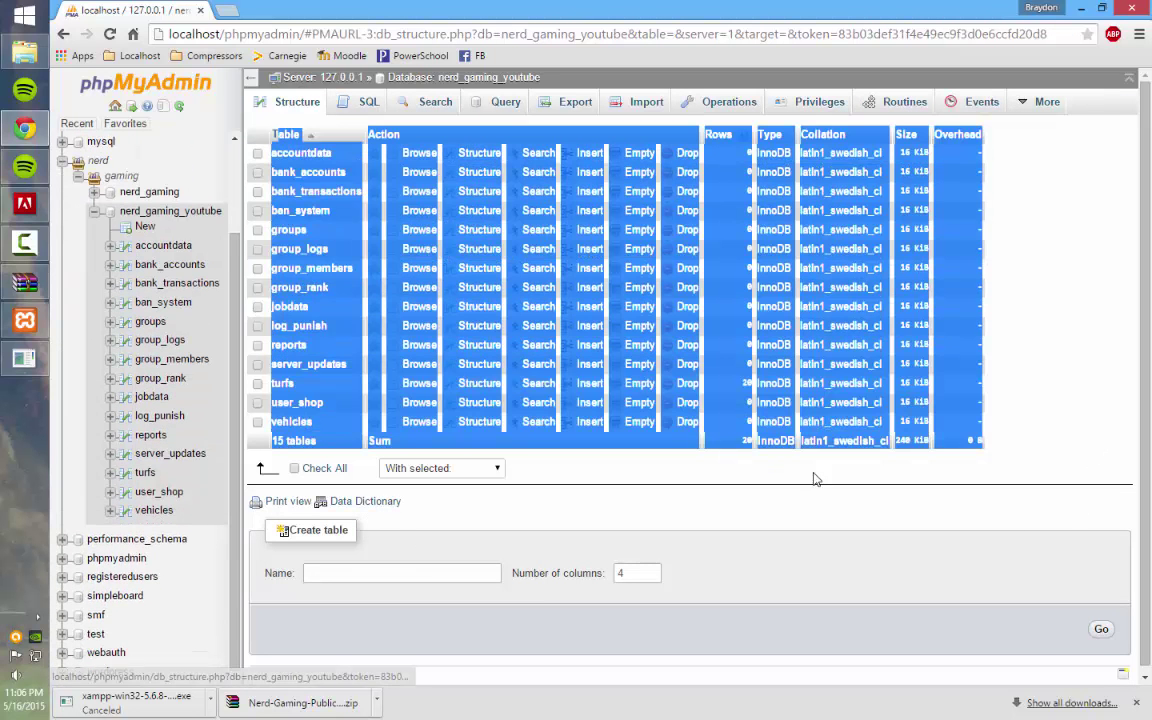
left_click(897, 512)
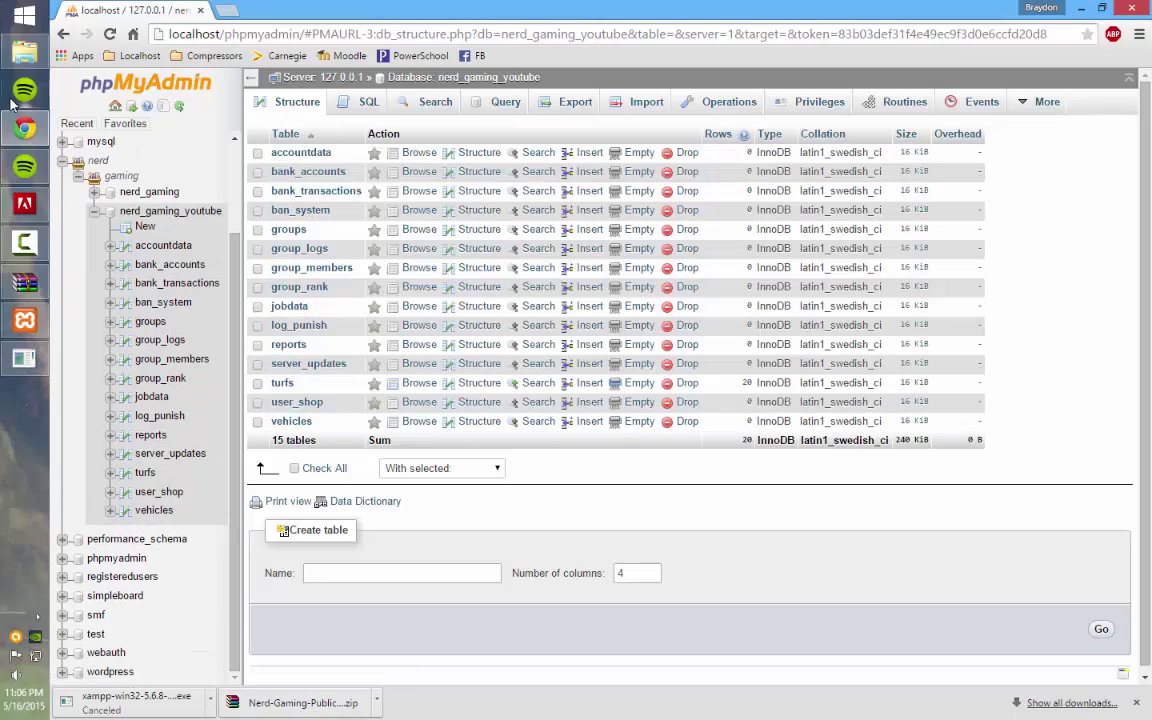
Launch the MTA San Andreas game client with the NVIDIA GeForce GT 640 at 1280 x 768 x 32 widescreen.
key("super")
key("super")
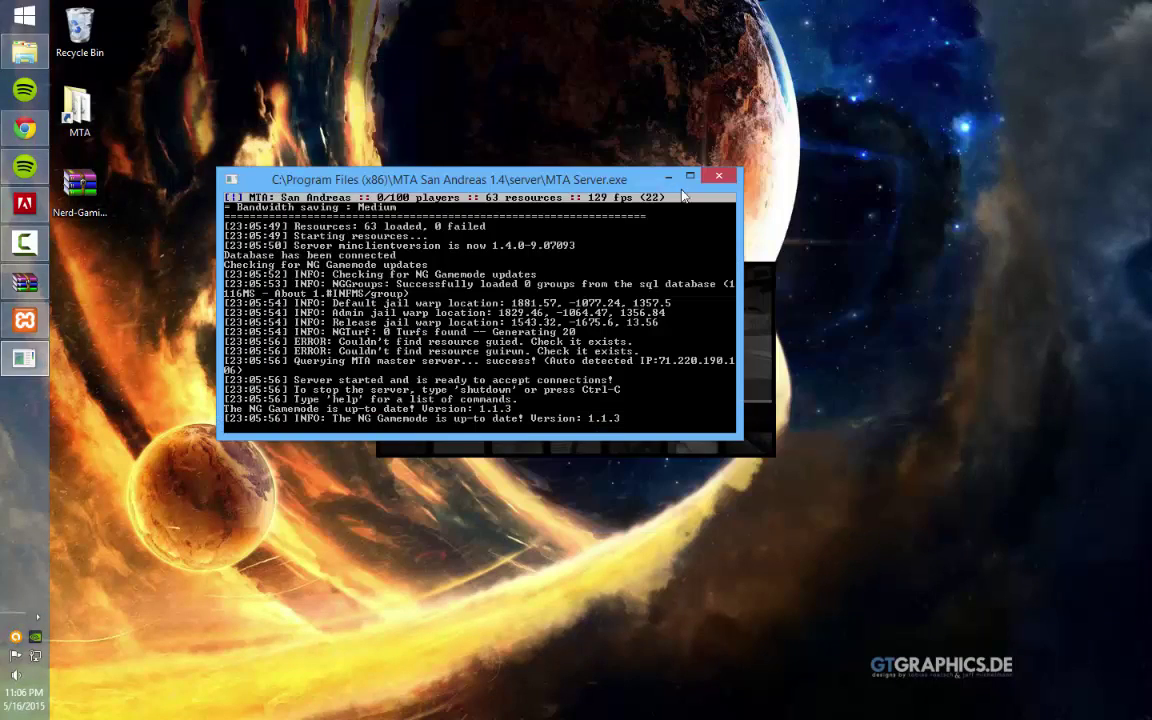
left_click(718, 177)
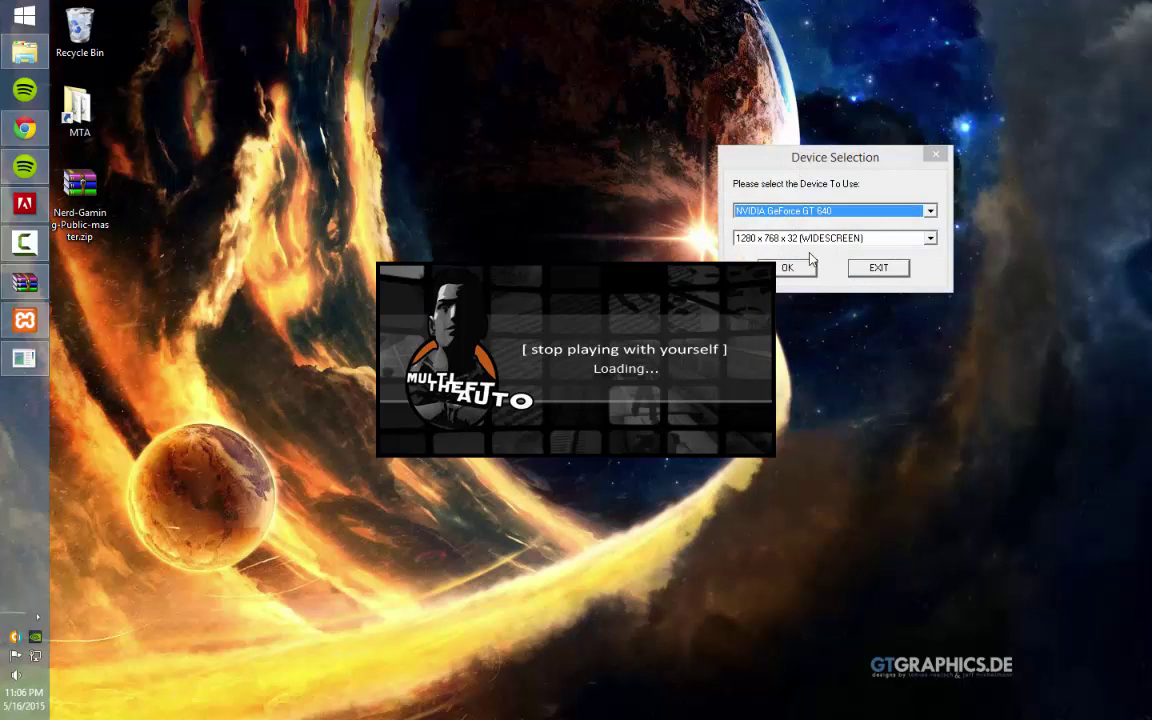
left_click(790, 268)
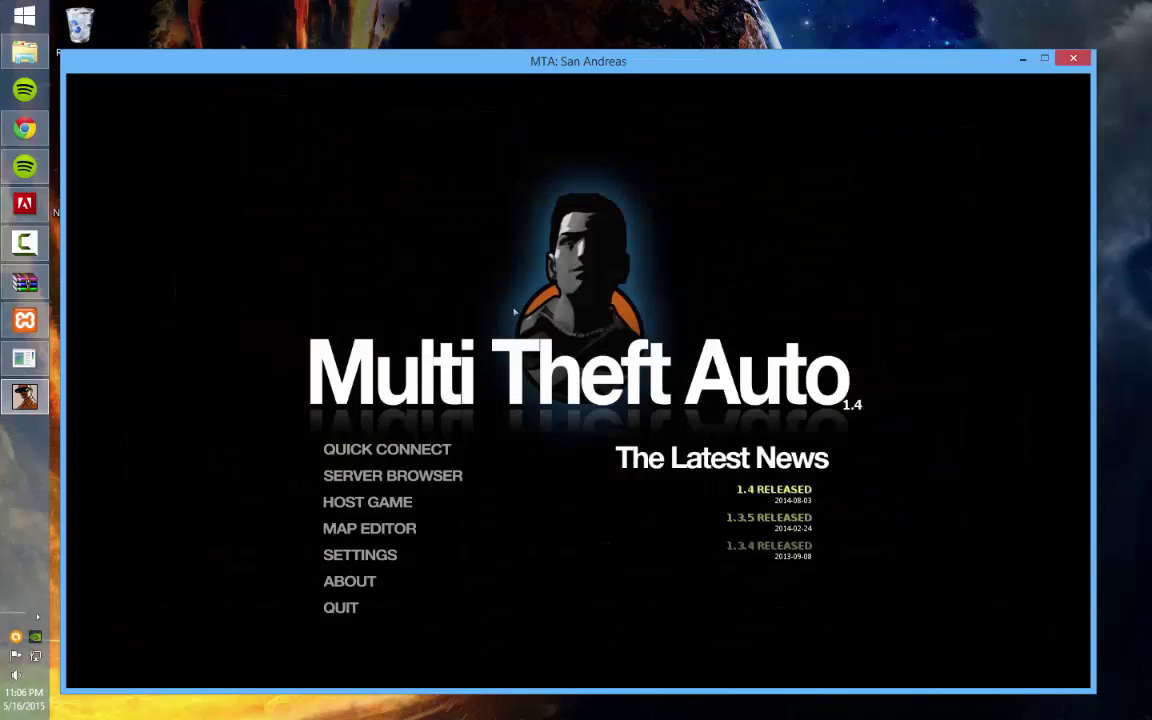
Open the game's server browser and connect to the local Nerd Gaming RPG server.
left_click(385, 476)
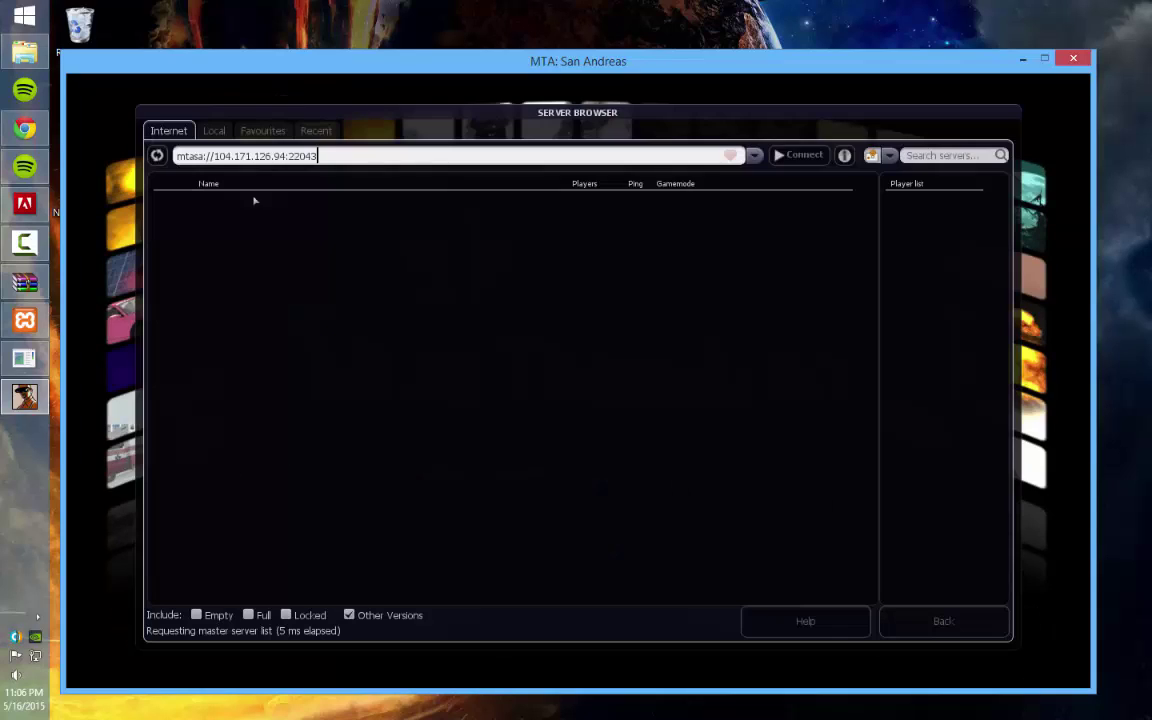
left_click(214, 130)
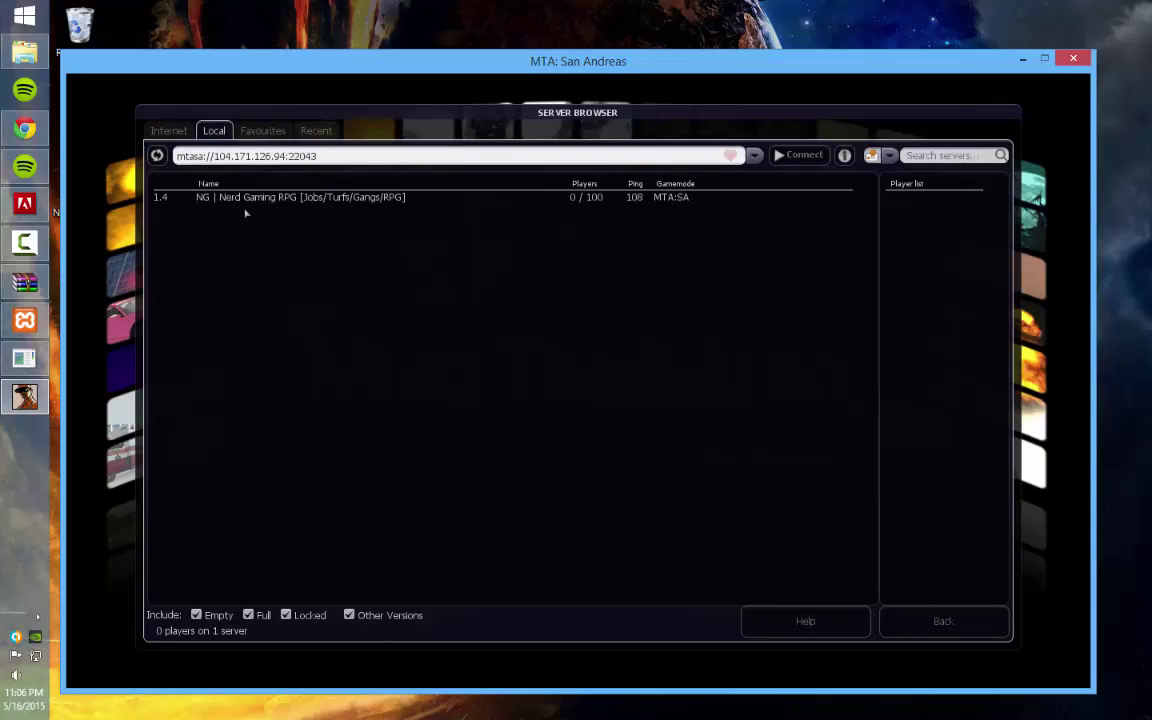
left_click(268, 198)
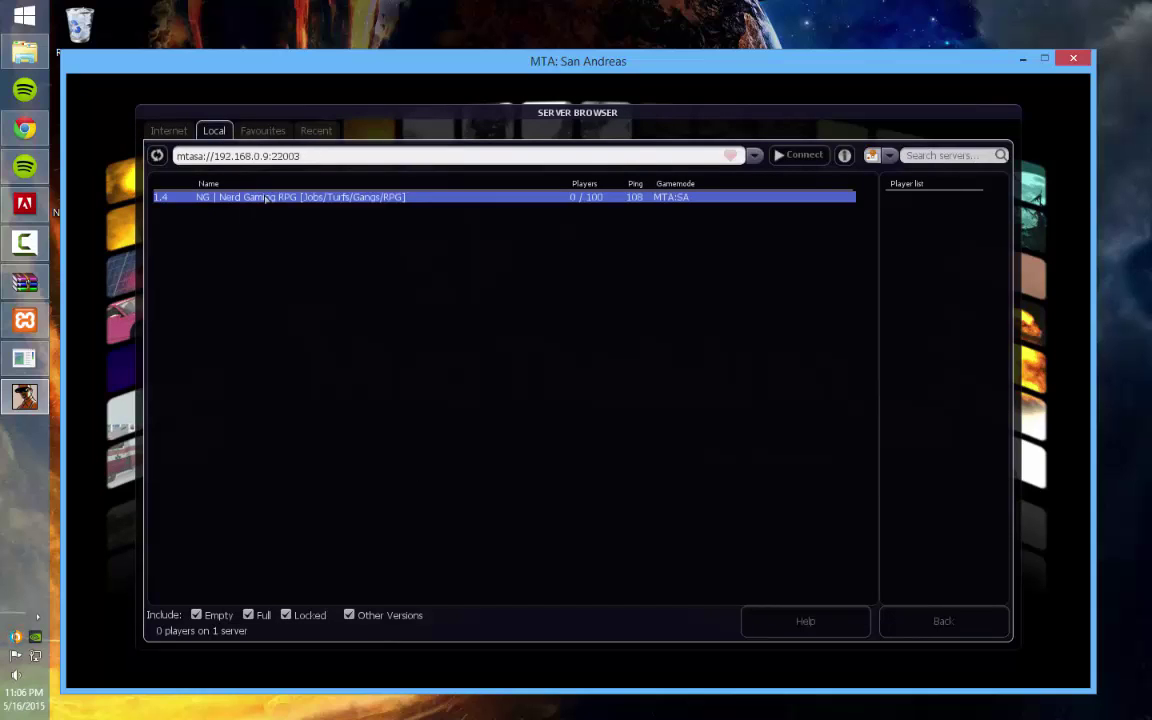
double_click(338, 197)
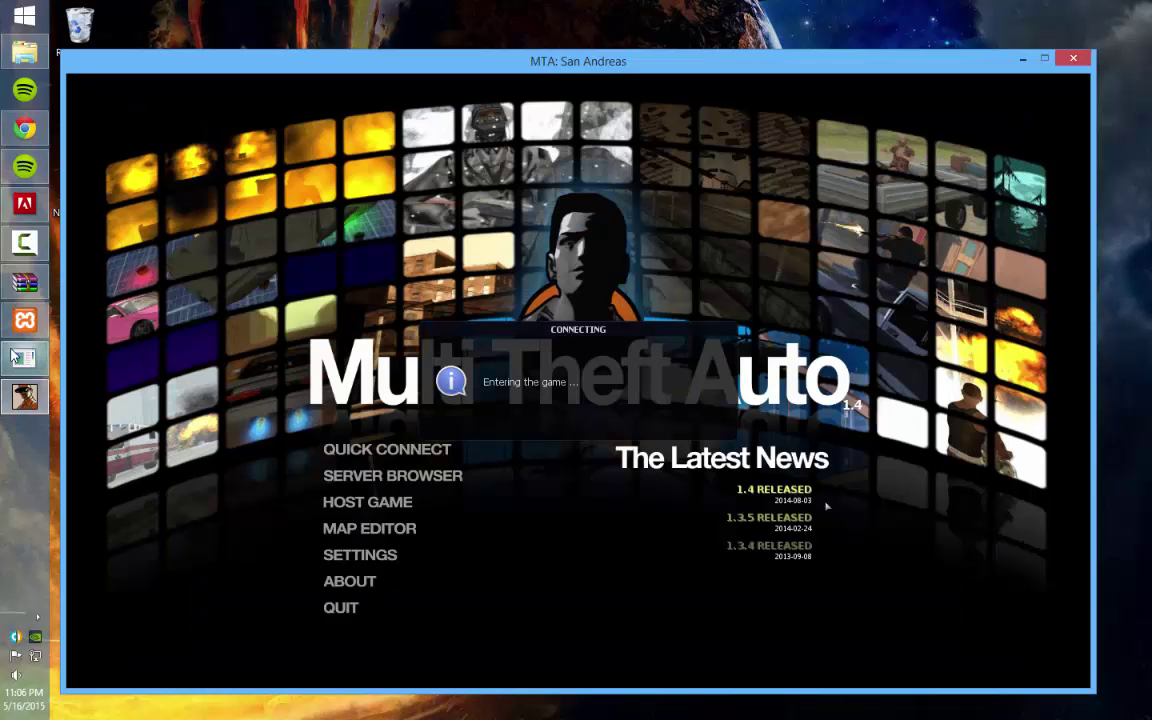
Check the MTA Server console for the player's connection and return to the game window.
left_click(14, 362)
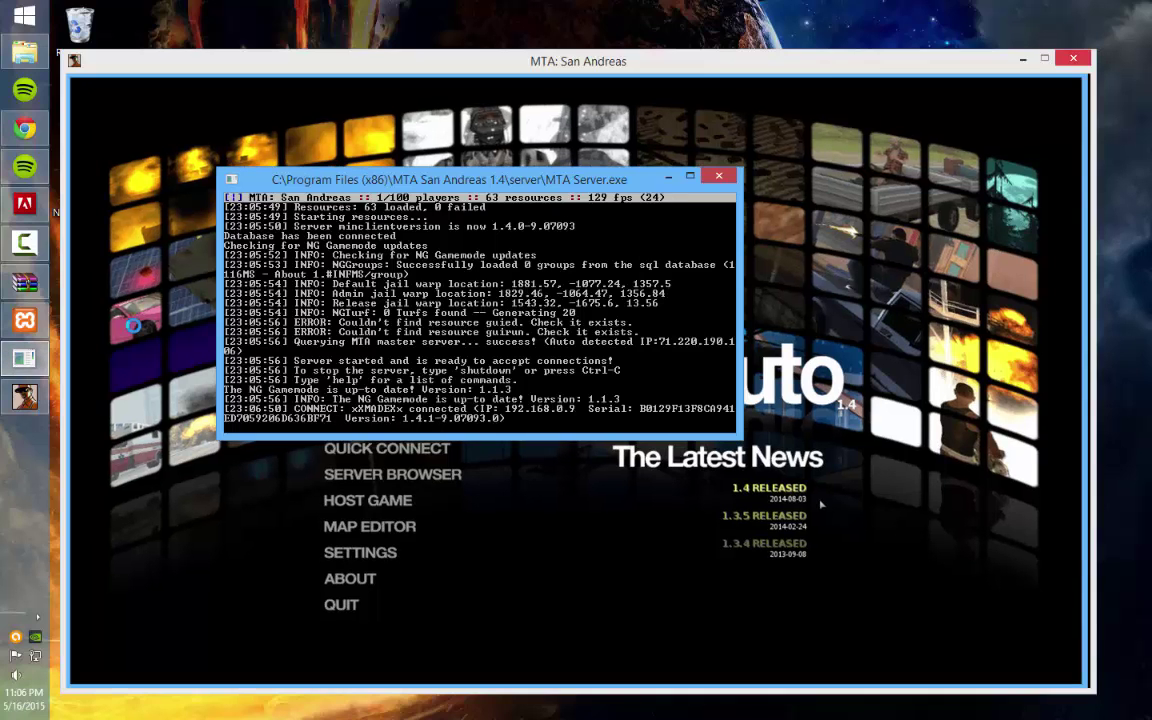
left_click(25, 355)
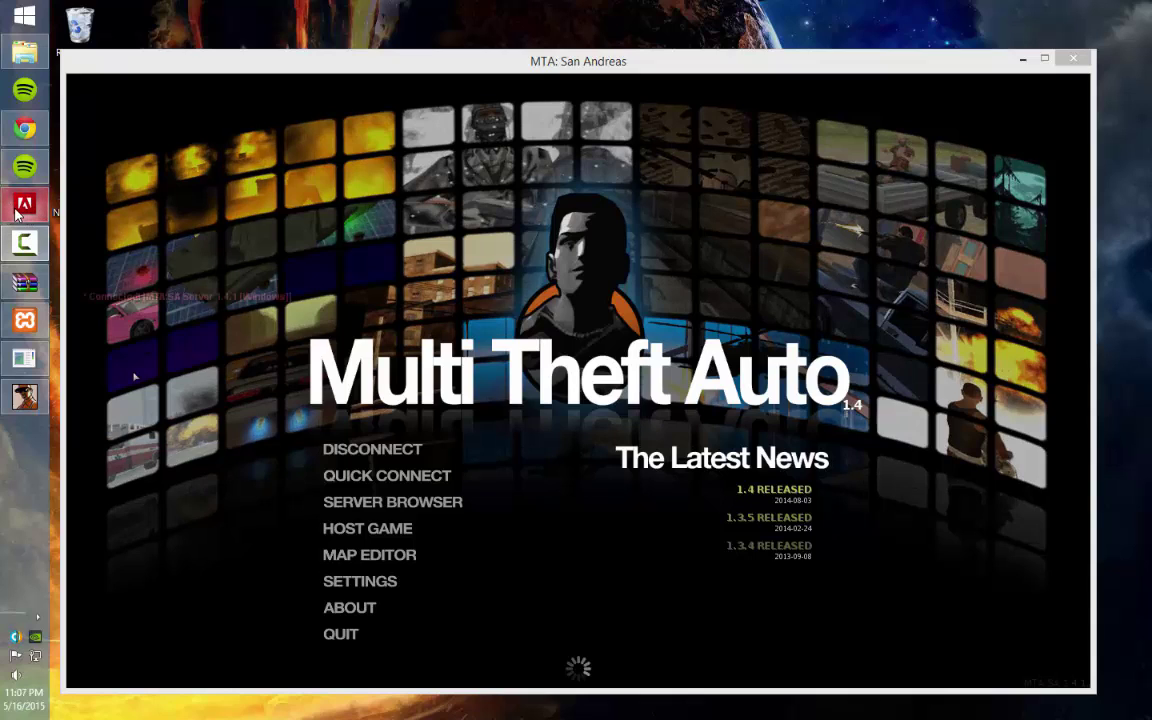
left_click(134, 376)
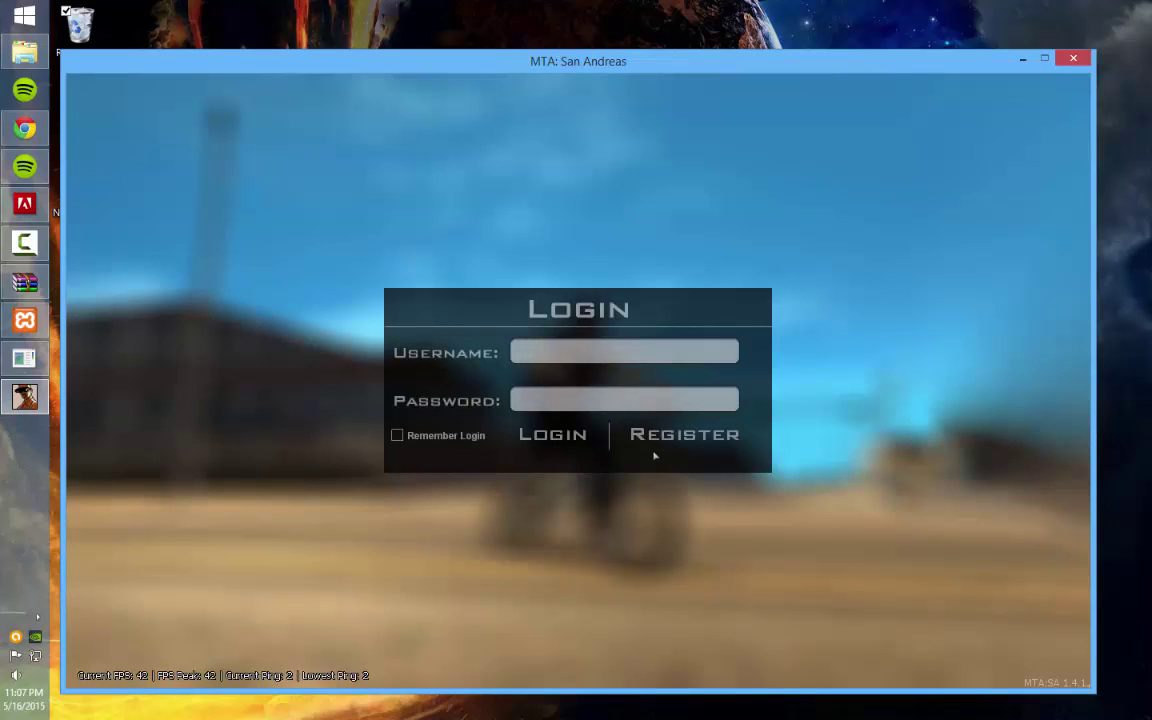
Log in to the server with the account's username and password, with Remember Login enabled.
left_click(622, 350)
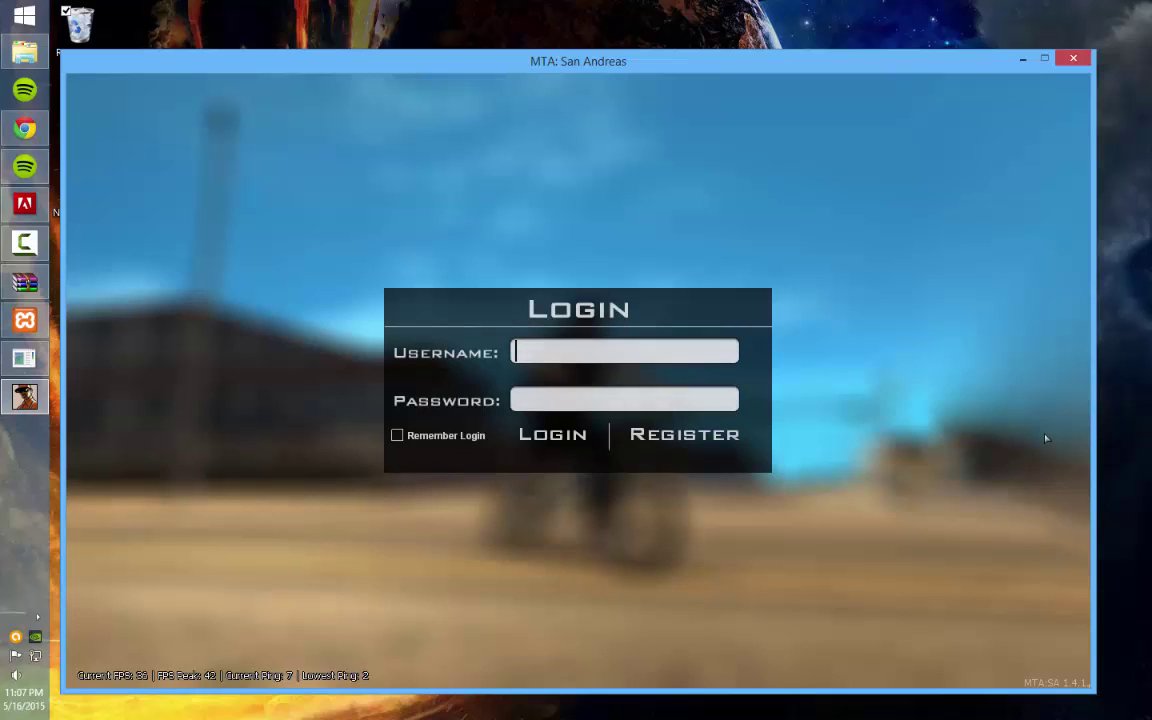
type("xXMADExx")
key("Tab")
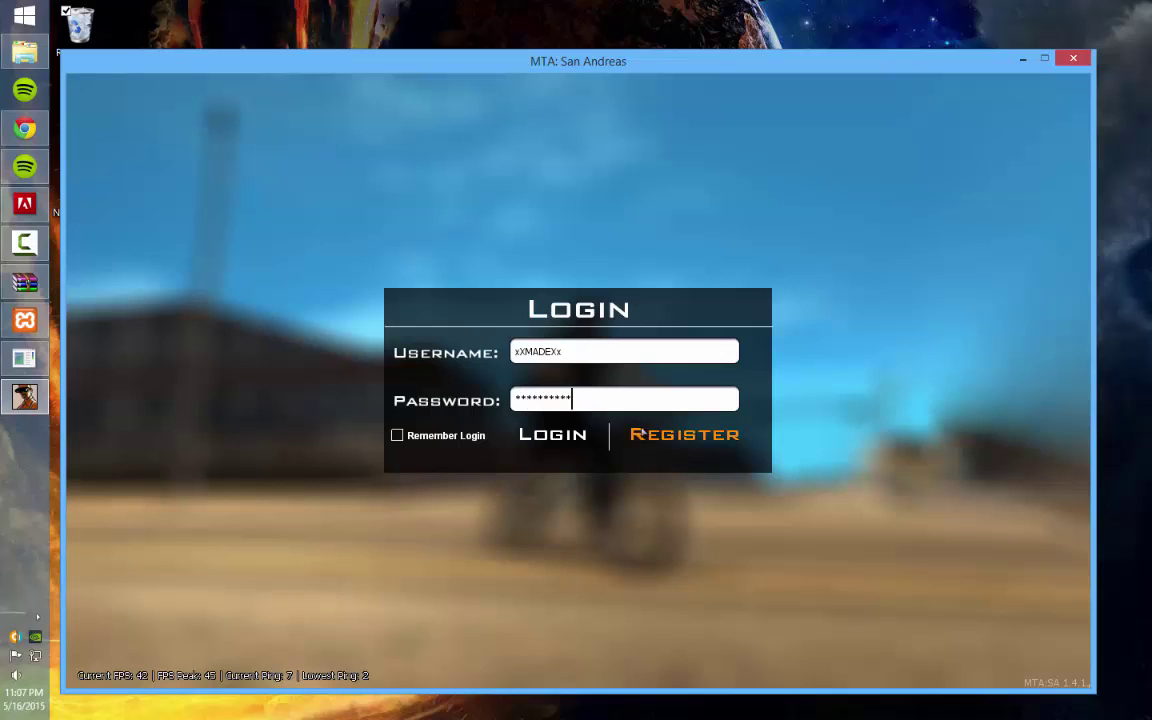
left_click(397, 435)
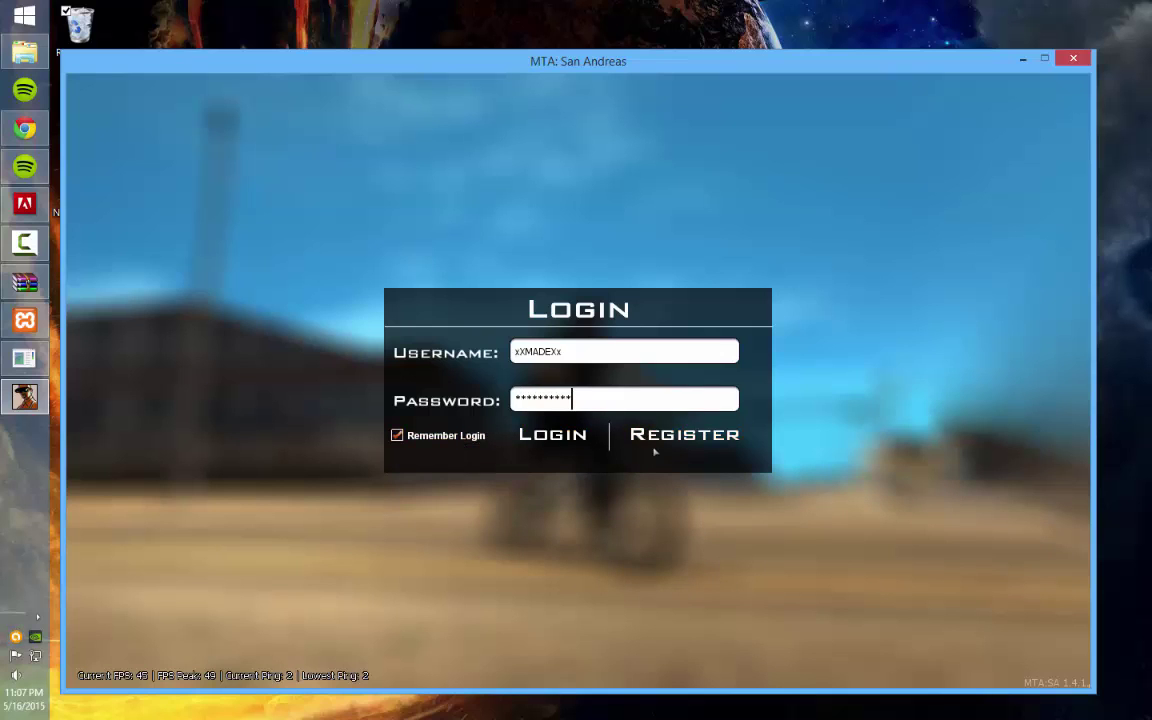
key("Return")
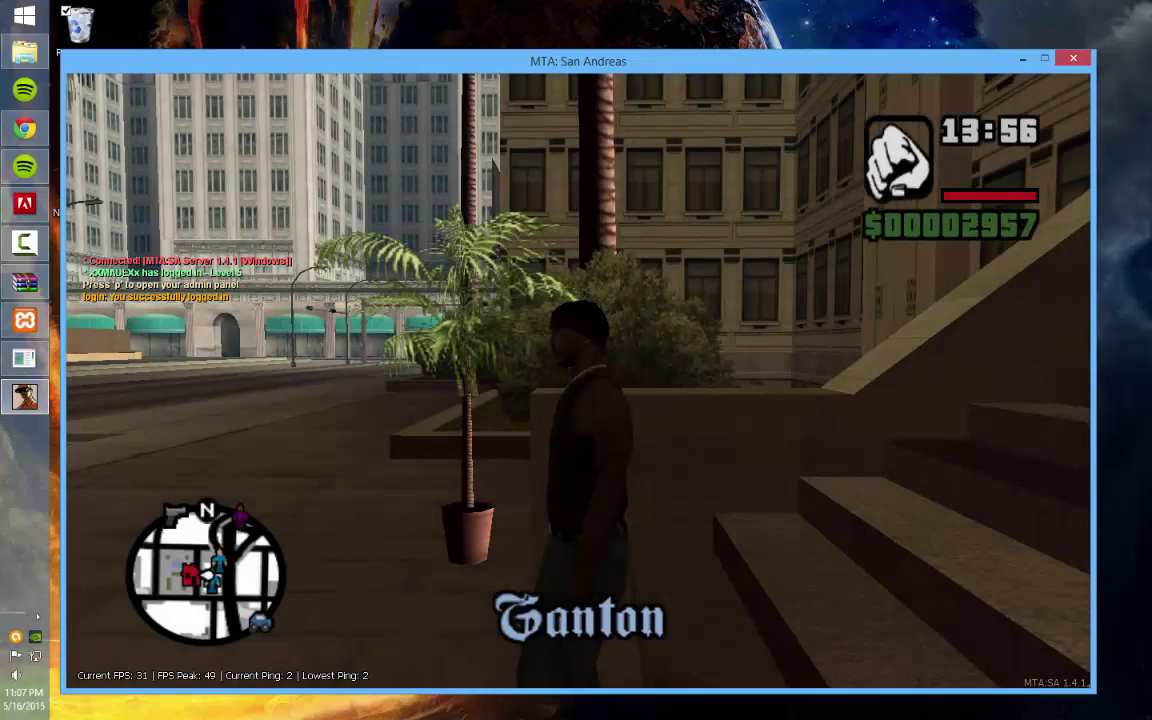
View the player scoreboard, and run to the vehicle spawner marker on the sidewalk to spawn a free Tahoma.
key("Tab")
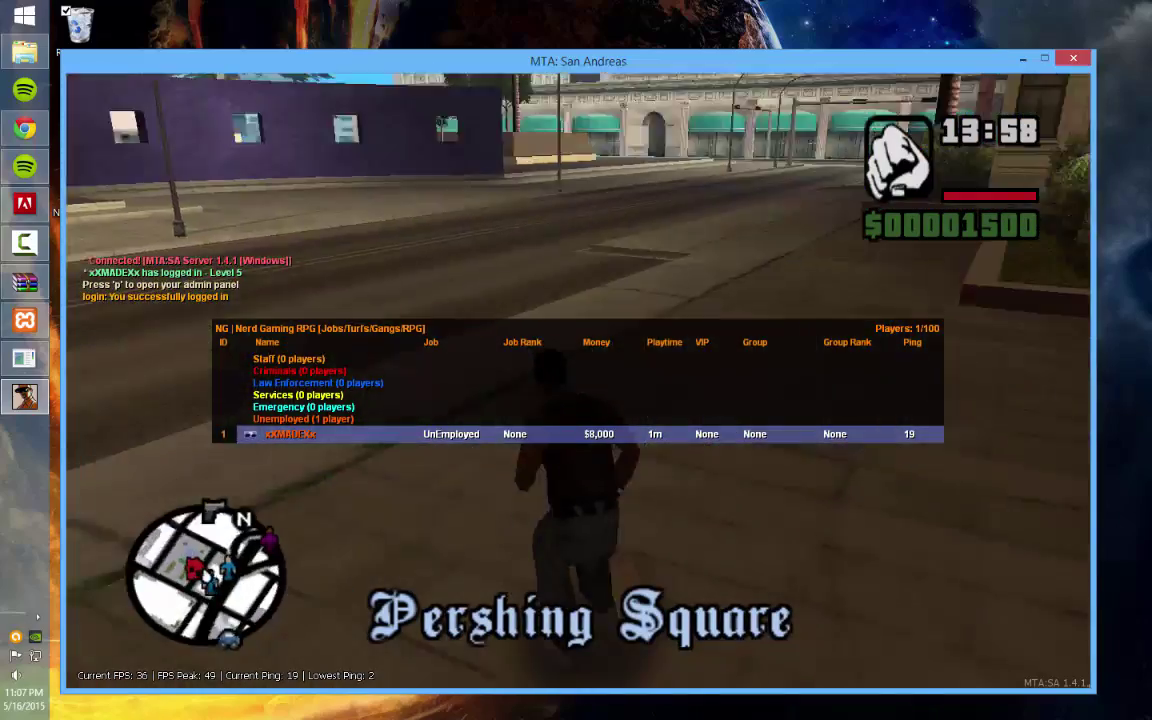
key("w")
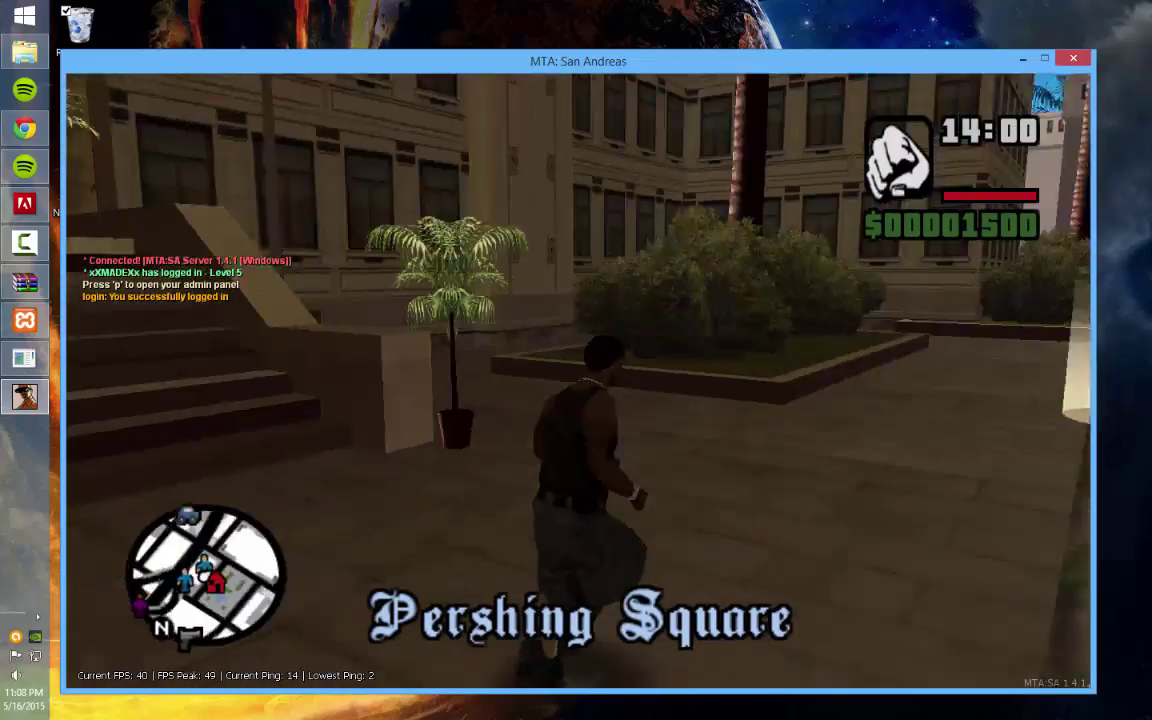
key("space")
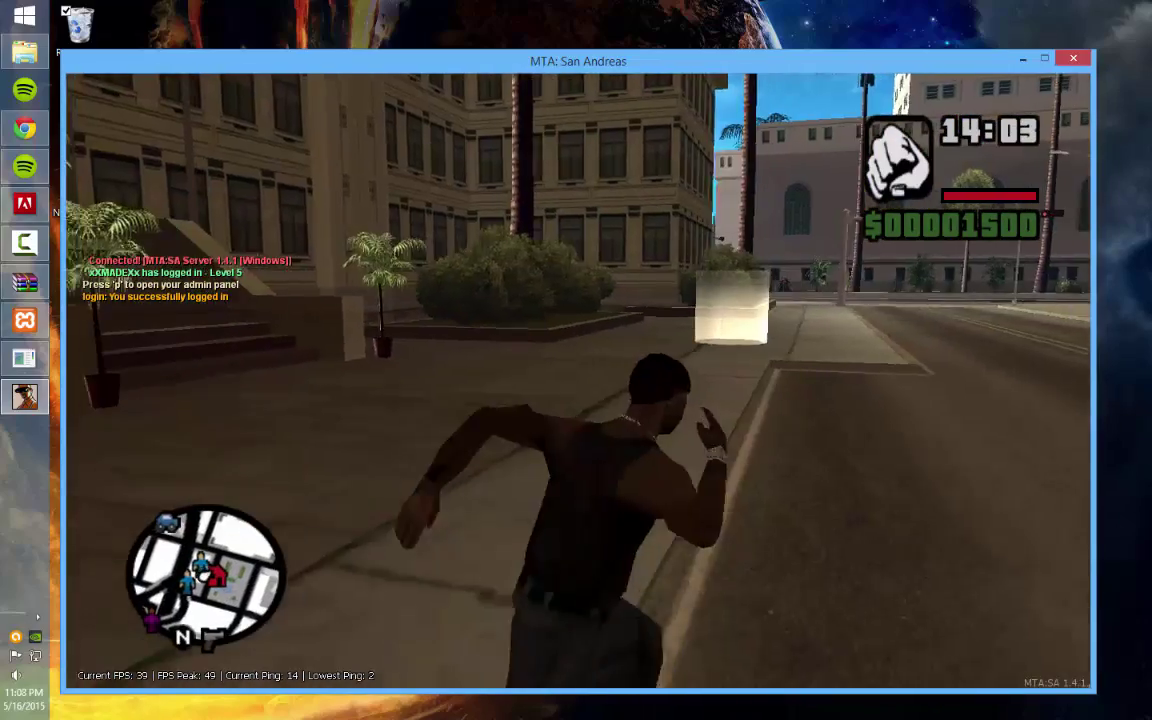
key("w")
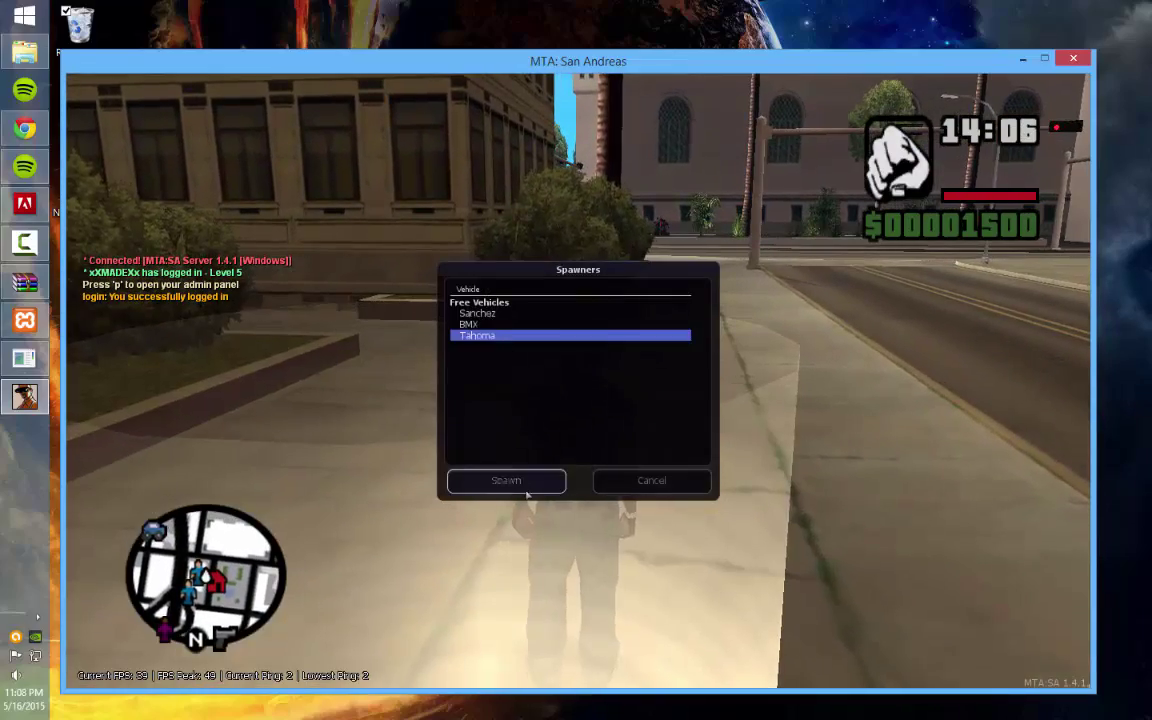
left_click(526, 488)
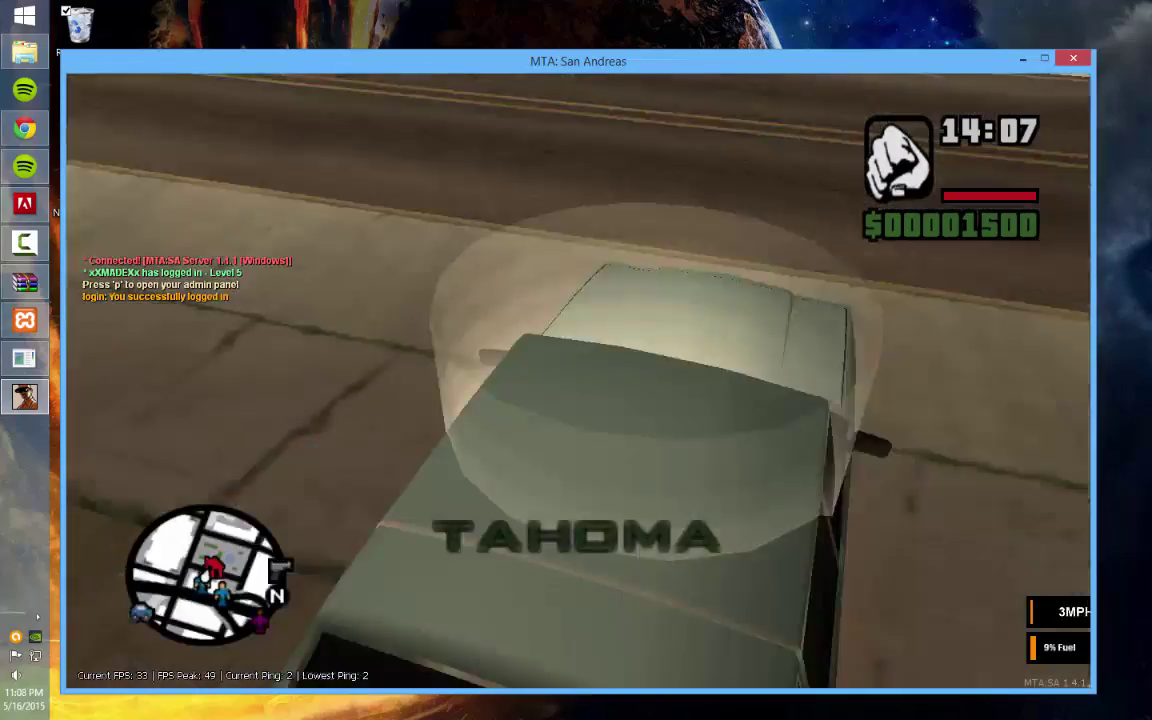
Drive the Tahoma around the building to the Police job character and get out of the car.
key("w")
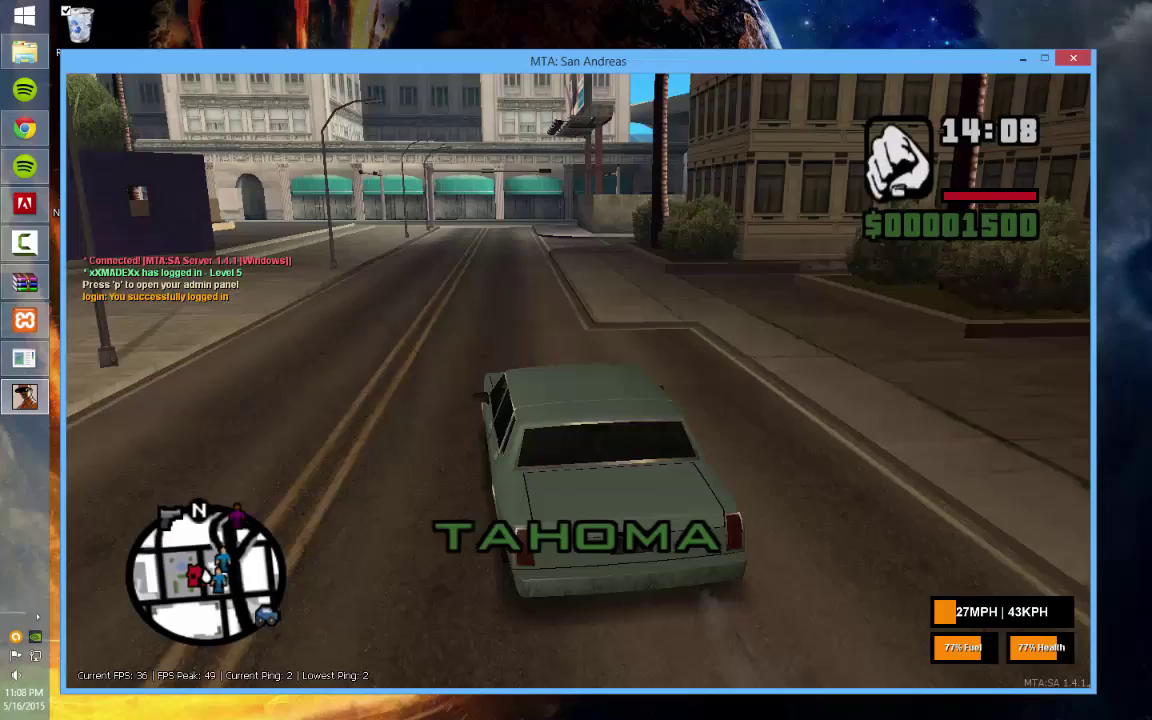
key("a")
key("a")
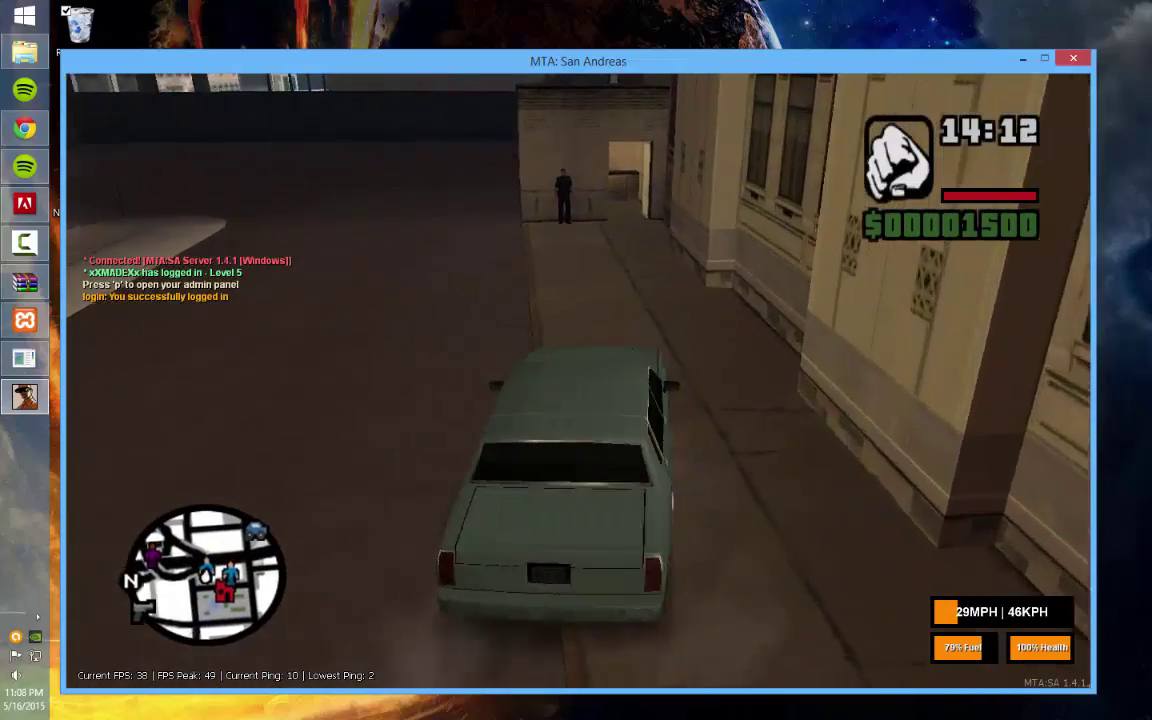
key("s")
key("f")
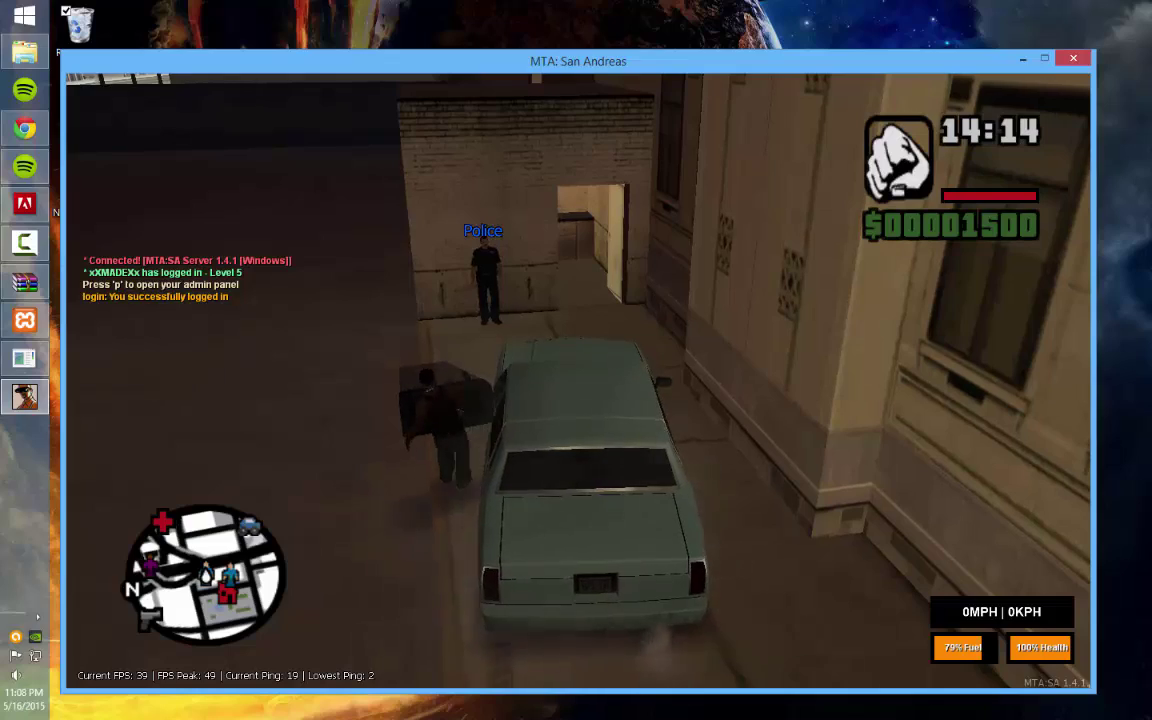
Walk up to the Police character and take the Police Officer job.
key("w")
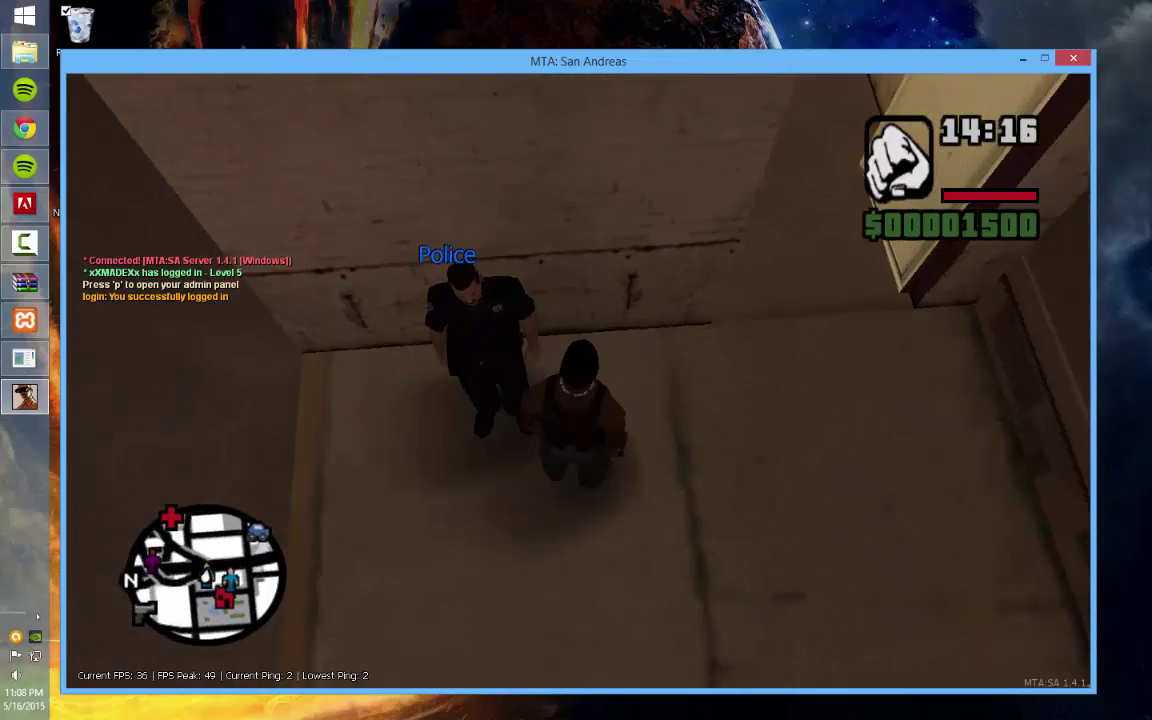
left_click(445, 645)
key("w")
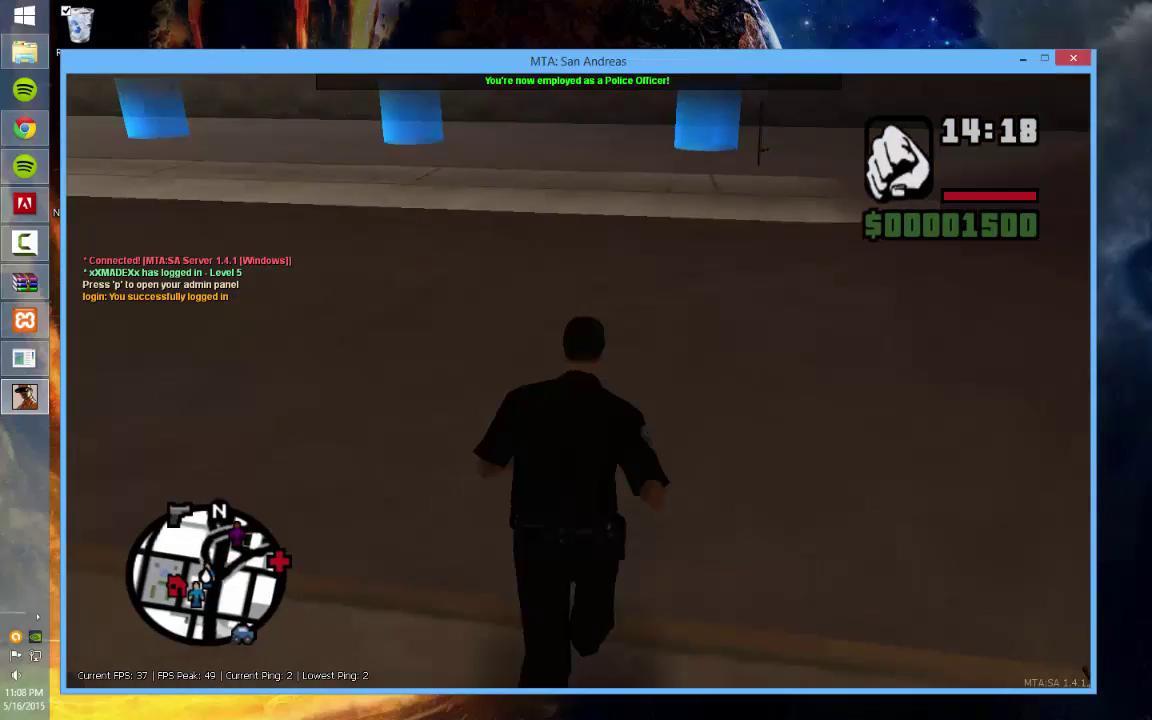
Quit the MTA San Andreas game and shut down the MTA Server from its console.
key("Escape")
left_click(1073, 58)
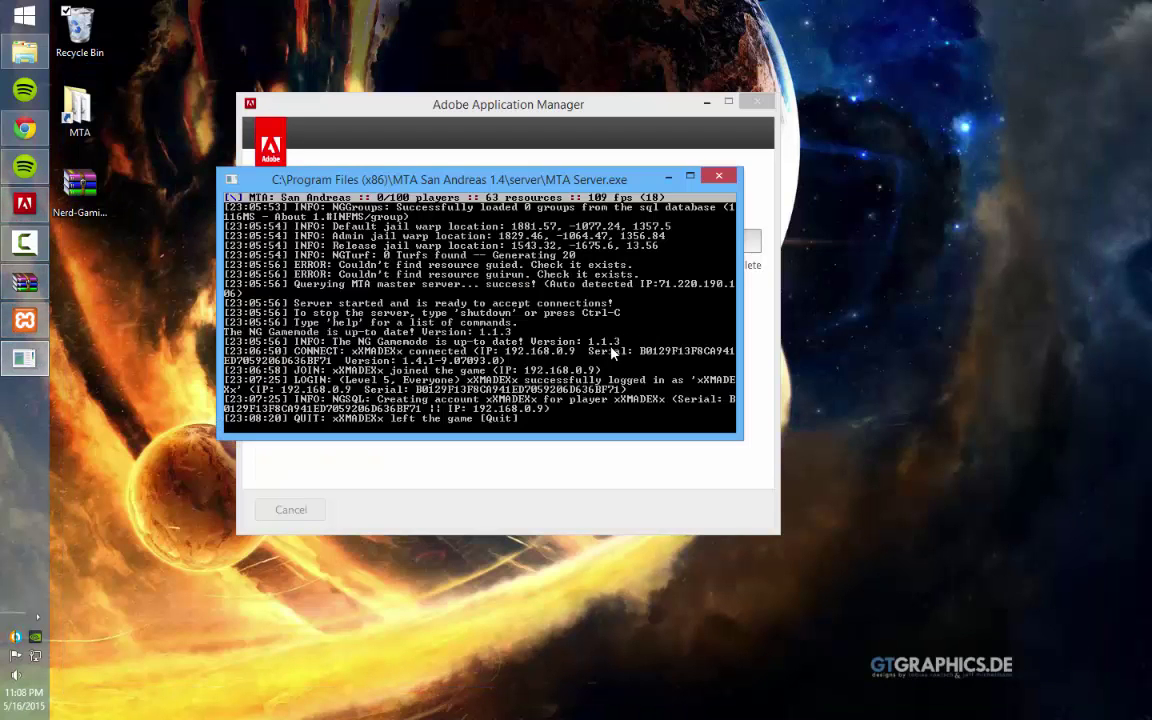
key("ctrl+c")
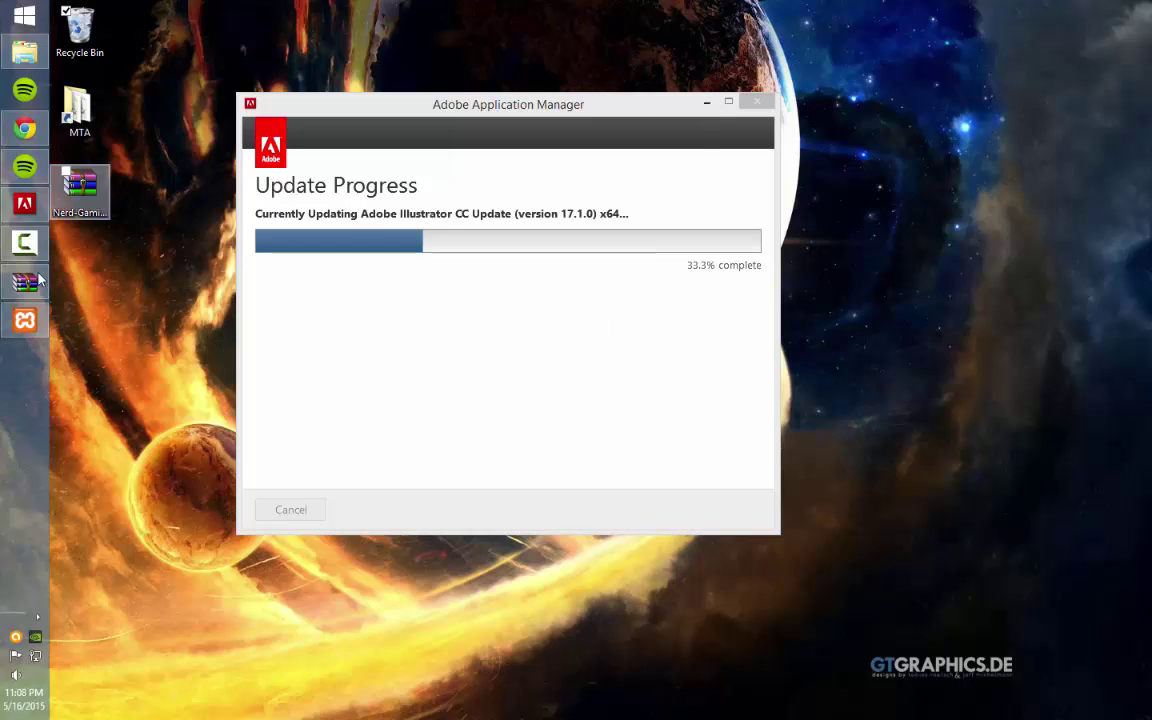
left_click(455, 432)
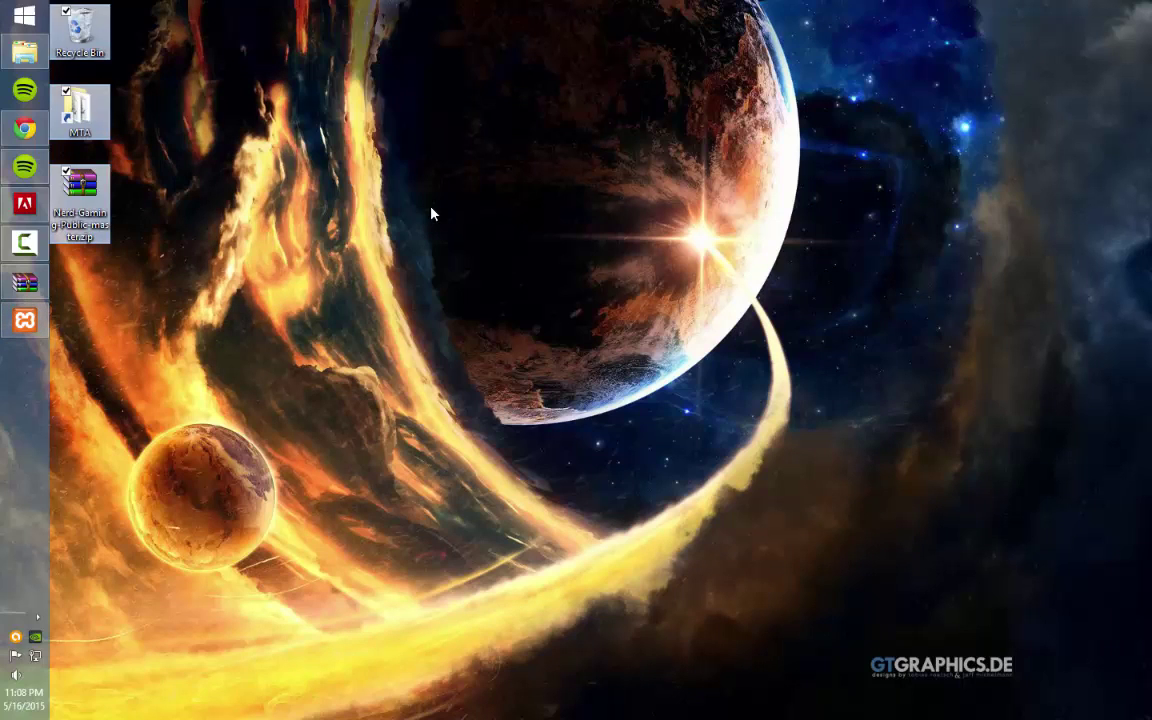
Empty the Recycle Bin, permanently deleting nerd_gaming.sql.
double_click(88, 42)
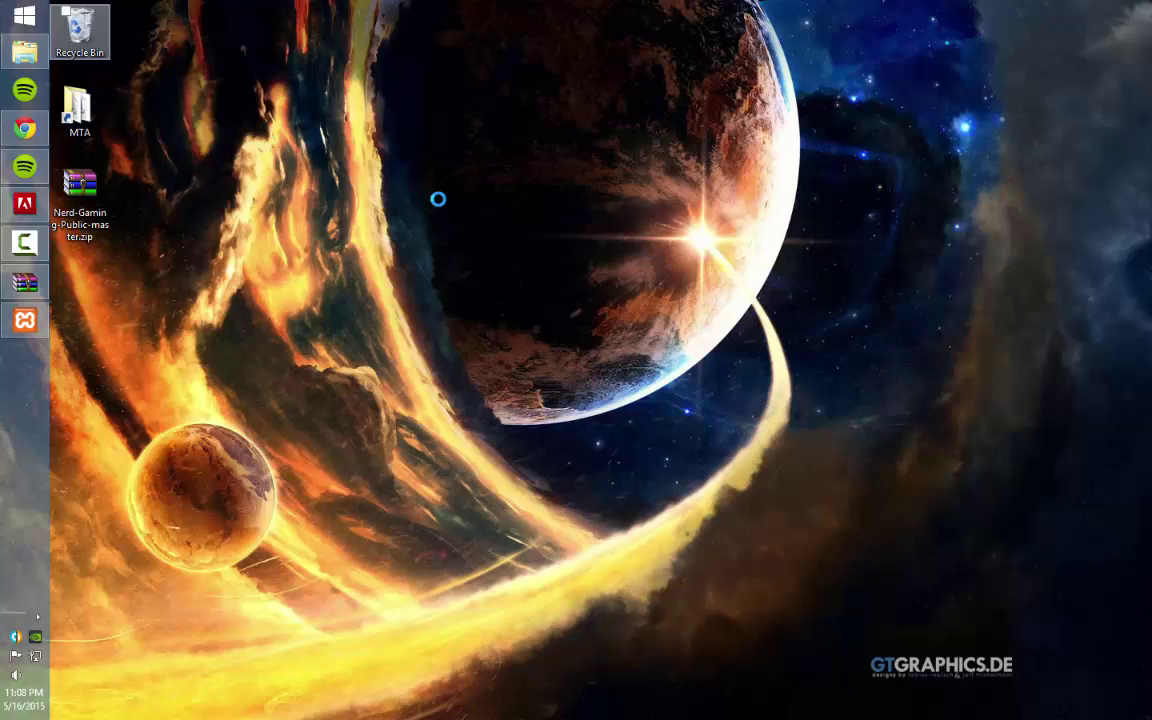
key("shift+F10")
left_click(58, 44)
right_click(60, 44)
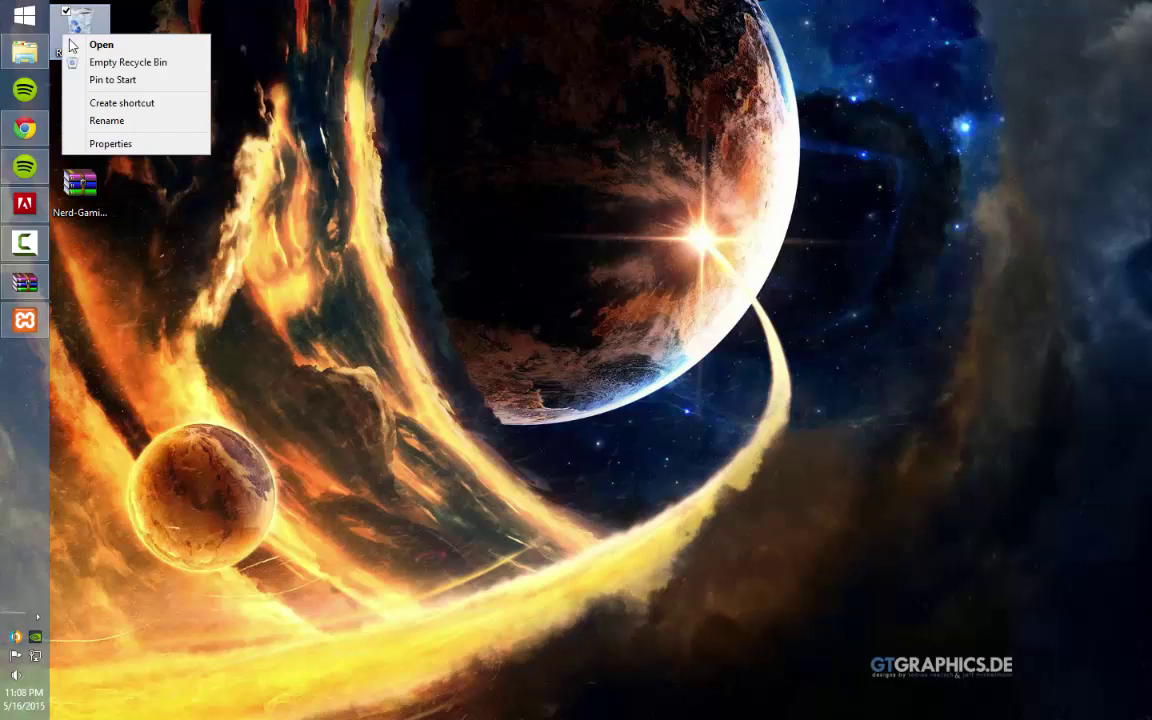
left_click(150, 62)
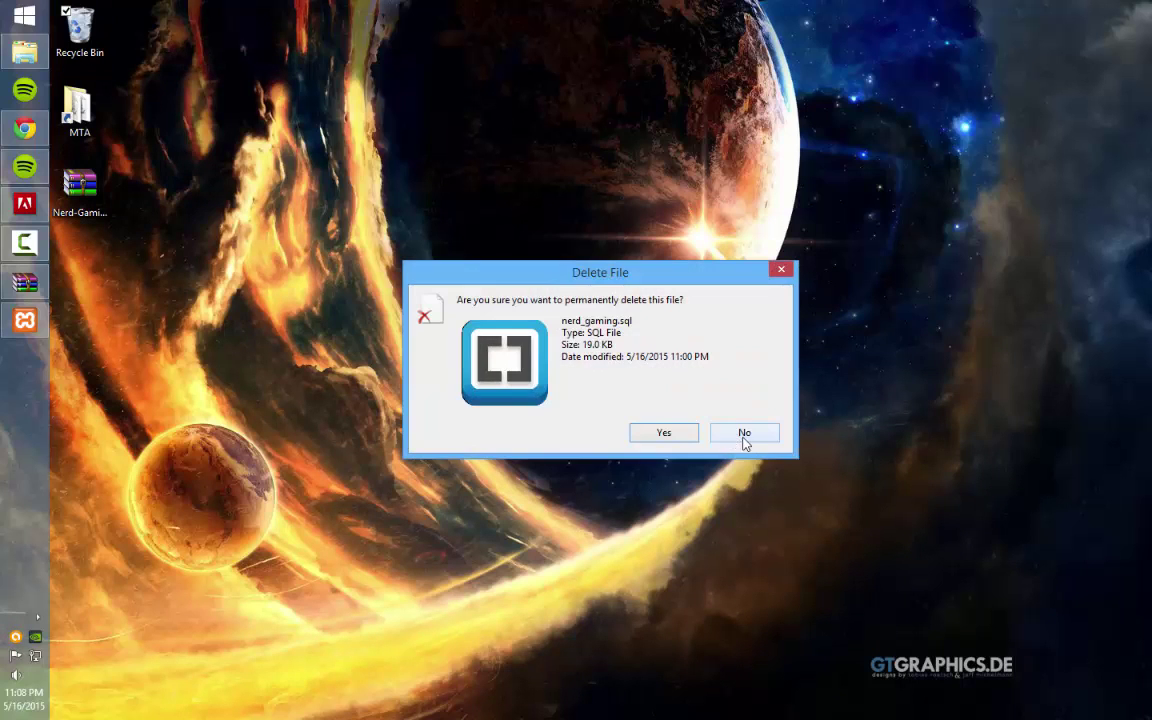
left_click(665, 433)
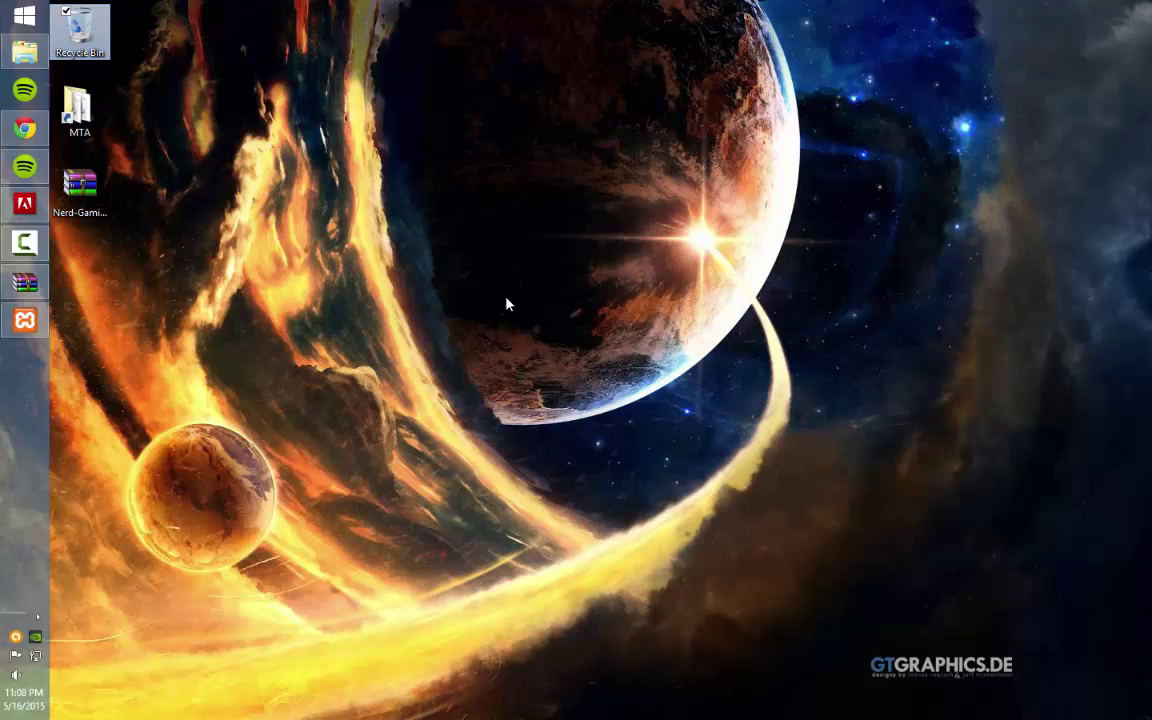
Switch to Chrome and close its browser window.
left_click(25, 128)
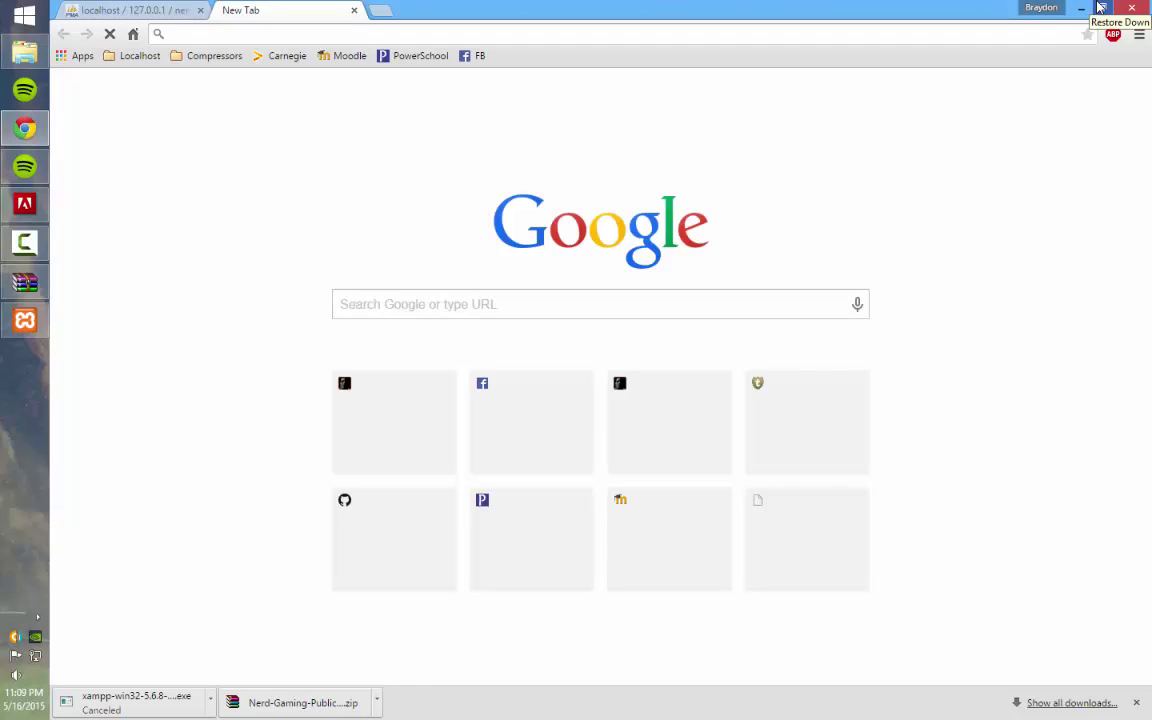
left_click(1145, 7)
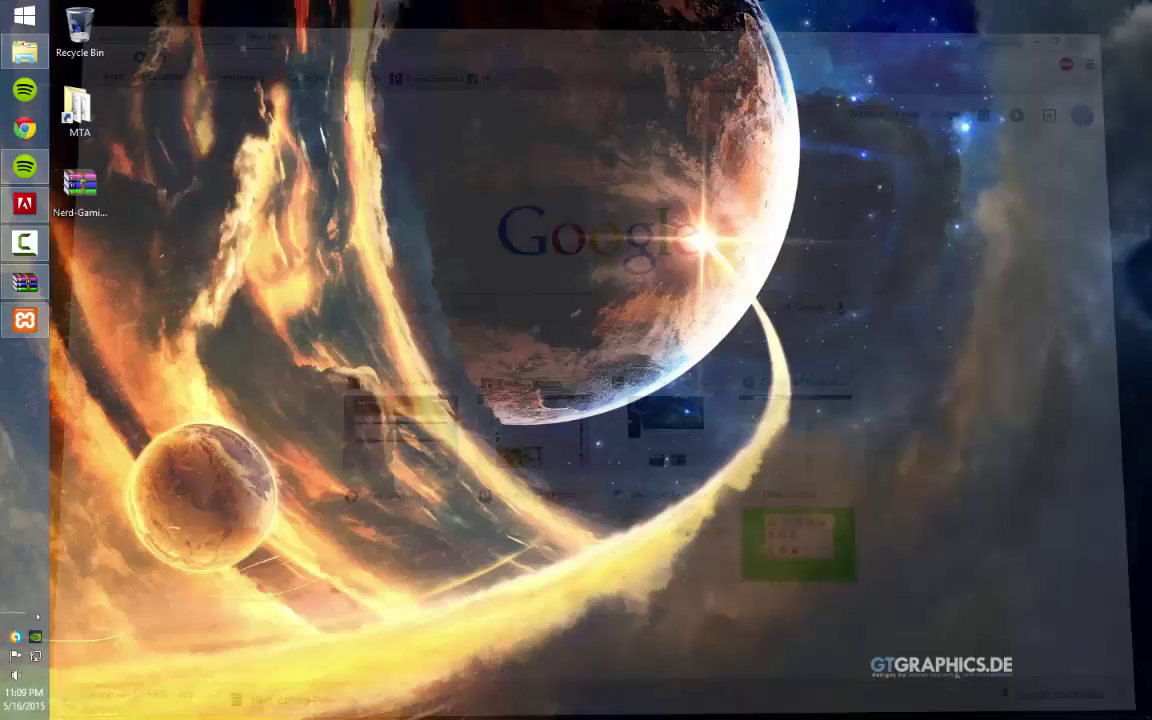